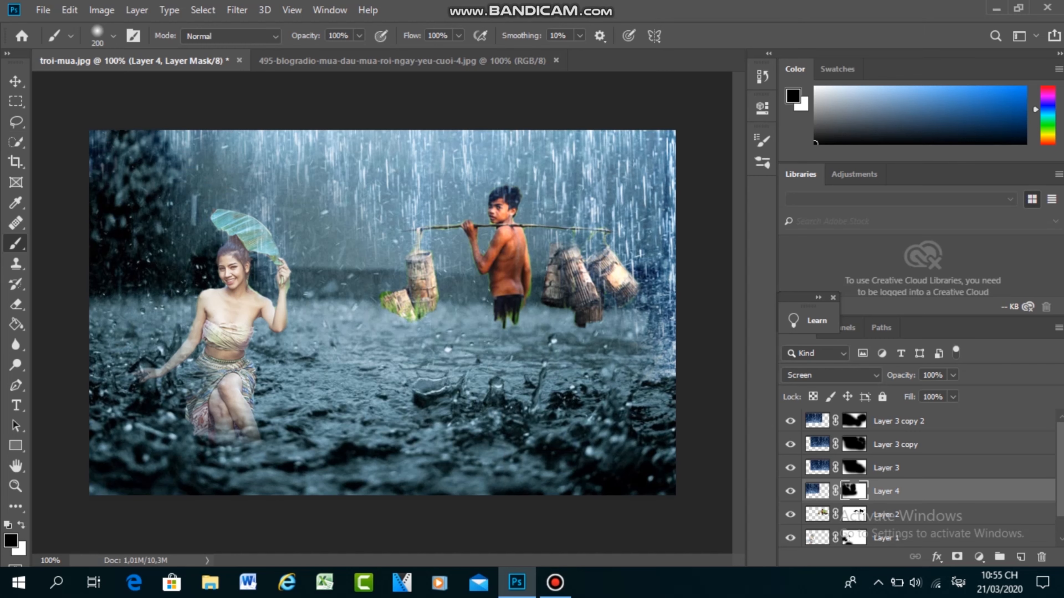
pyautogui.click(885, 467)
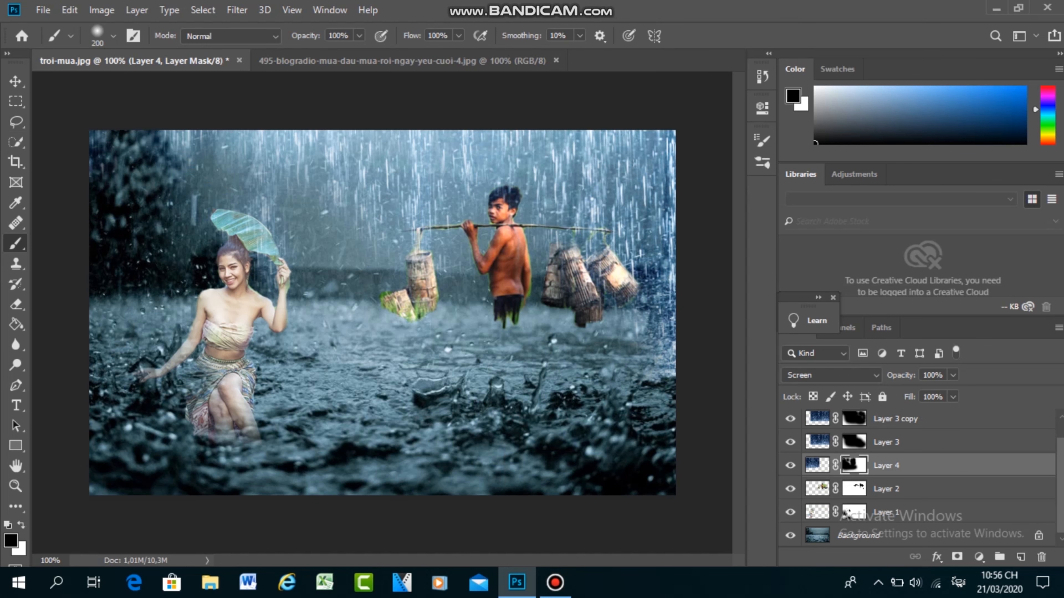
pyautogui.click(886, 515)
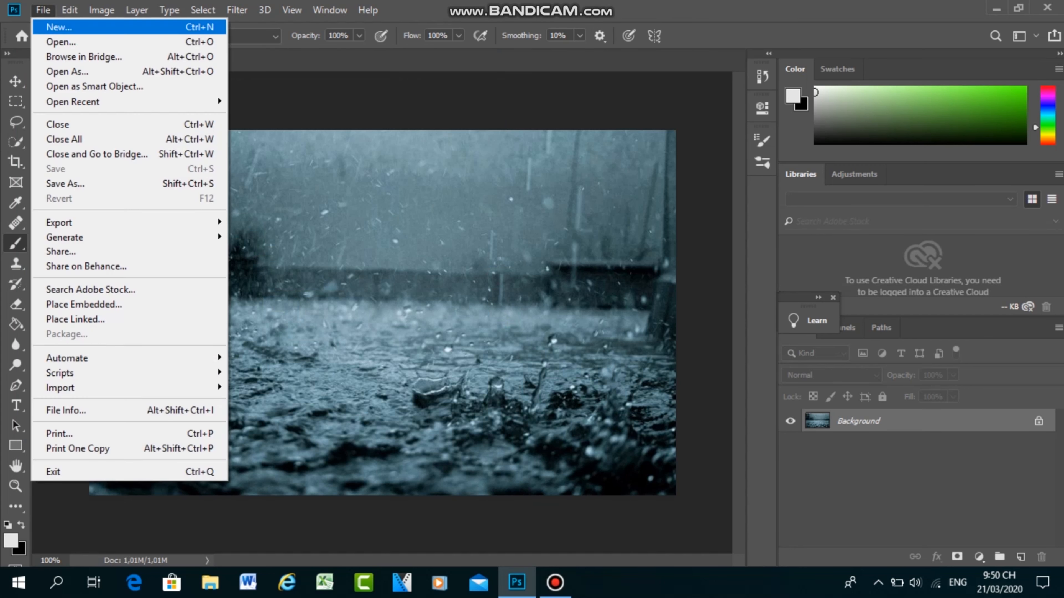
# - Open the Untitled-3.jpg image of the woman with the leaf umbrella from the Desktop
pyautogui.click(61, 42)
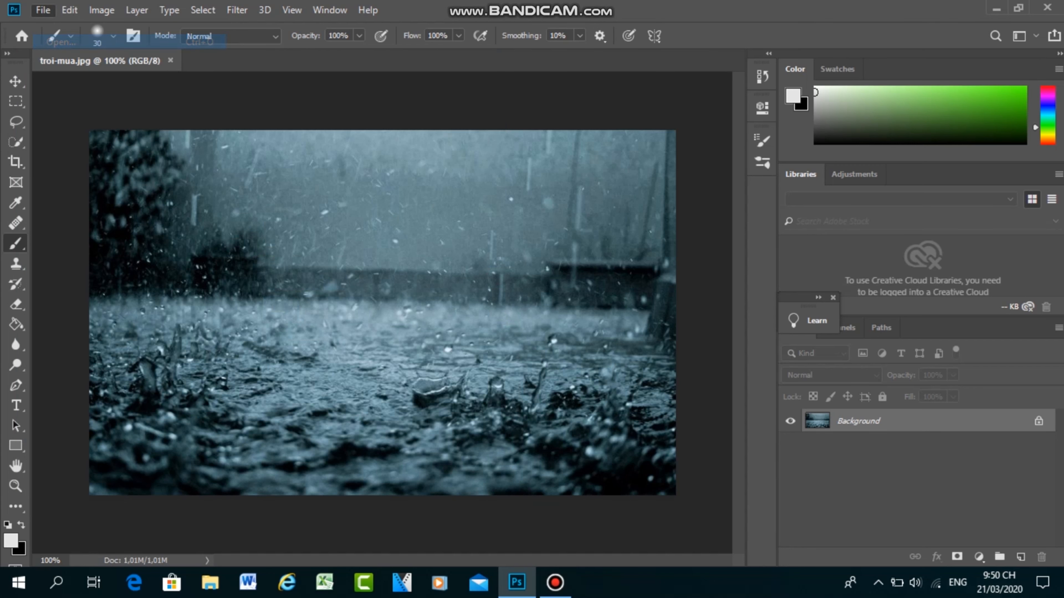
pyautogui.scroll(-2, 348, 145)
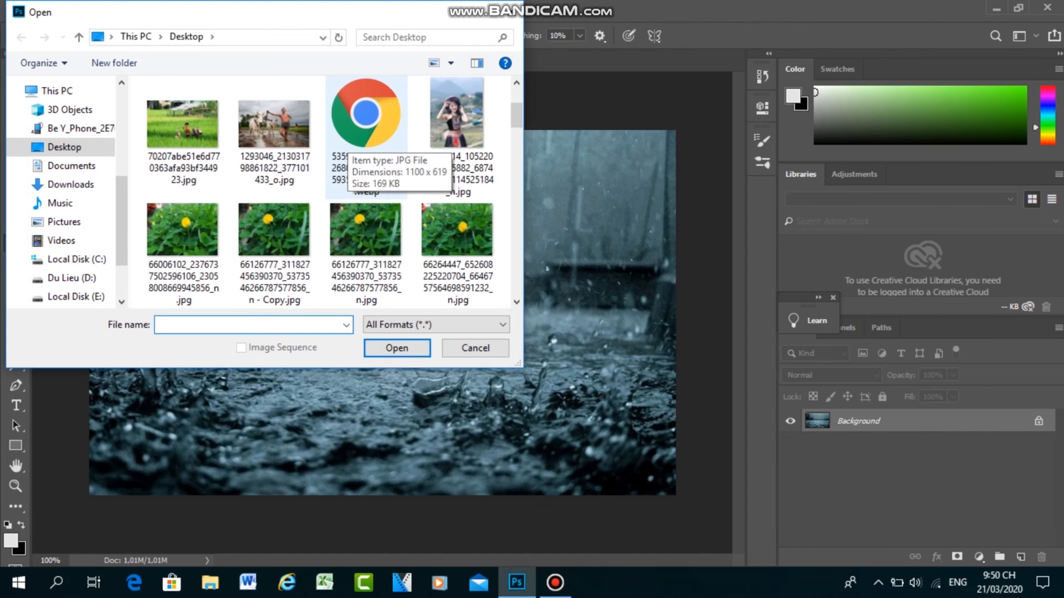
pyautogui.scroll(-4, 367, 145)
pyautogui.scroll(-10, 366, 145)
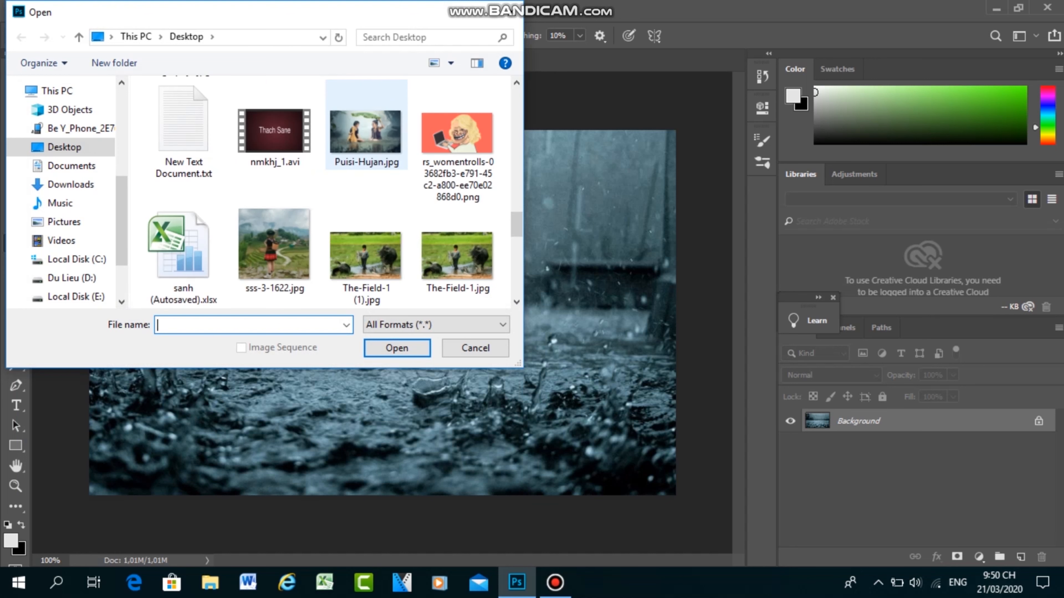
pyautogui.scroll(-6, 367, 145)
pyautogui.scroll(2, 367, 145)
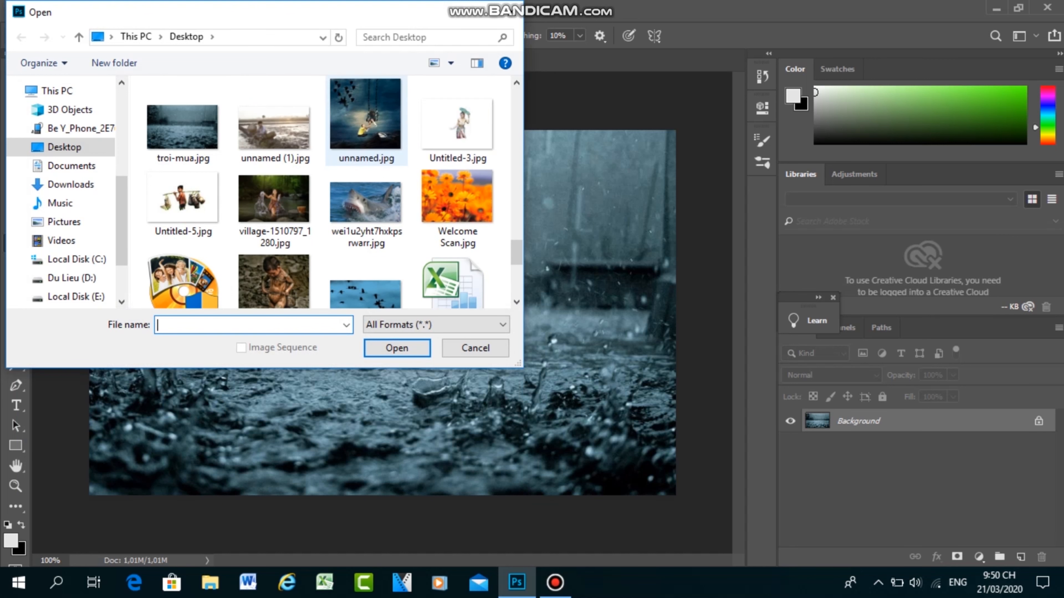
pyautogui.click(456, 126)
pyautogui.press('Return')
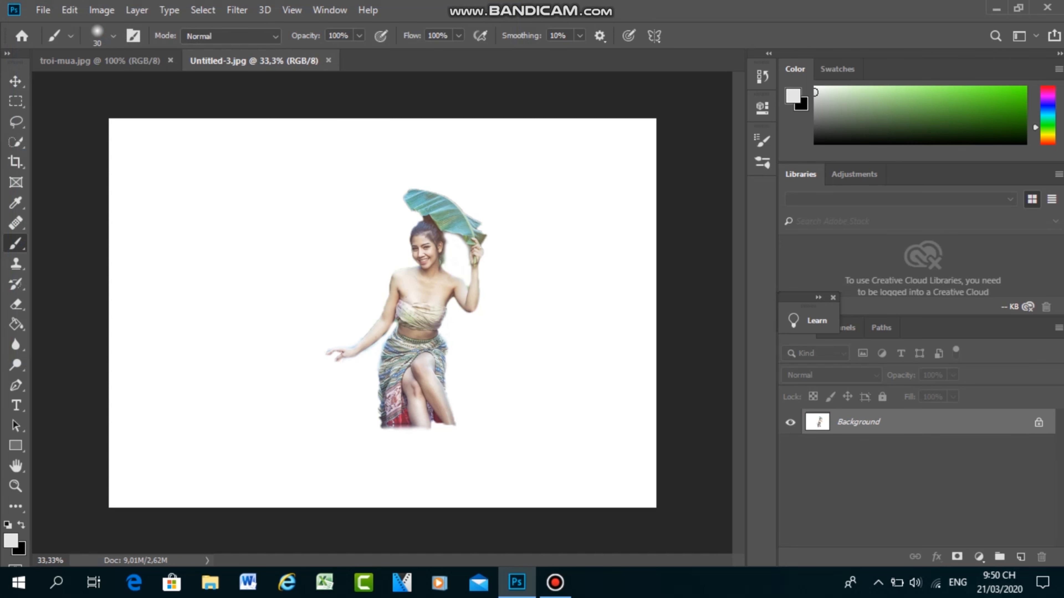
# - Copy the woman picture into troi-mua.jpg as a layer and scale it down to roughly the lower-left quarter of the rain scene
pyautogui.press('v')
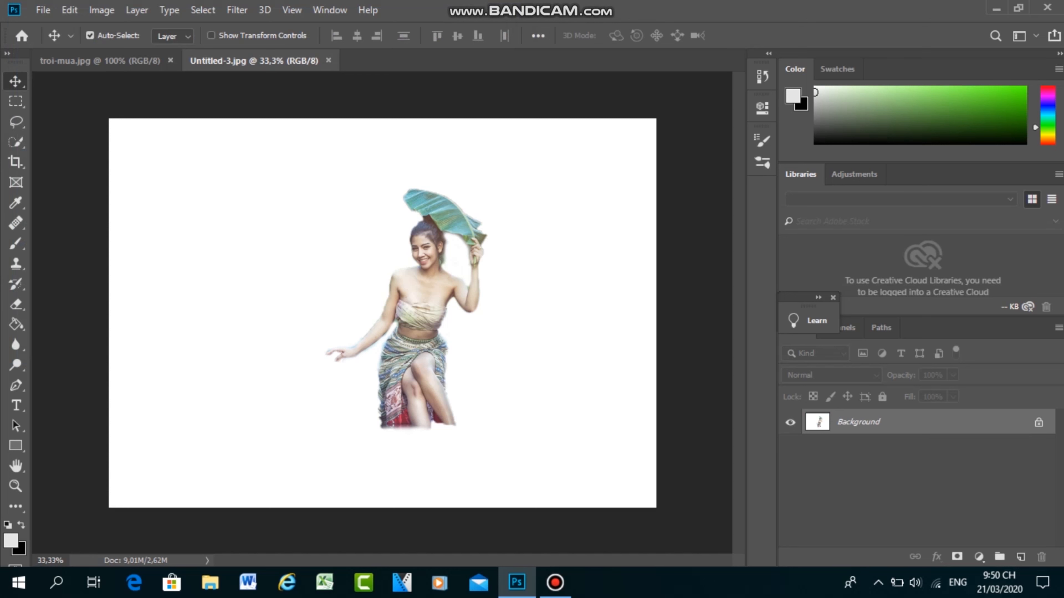
pyautogui.moveTo(394, 314); pyautogui.dragTo(217, 176)
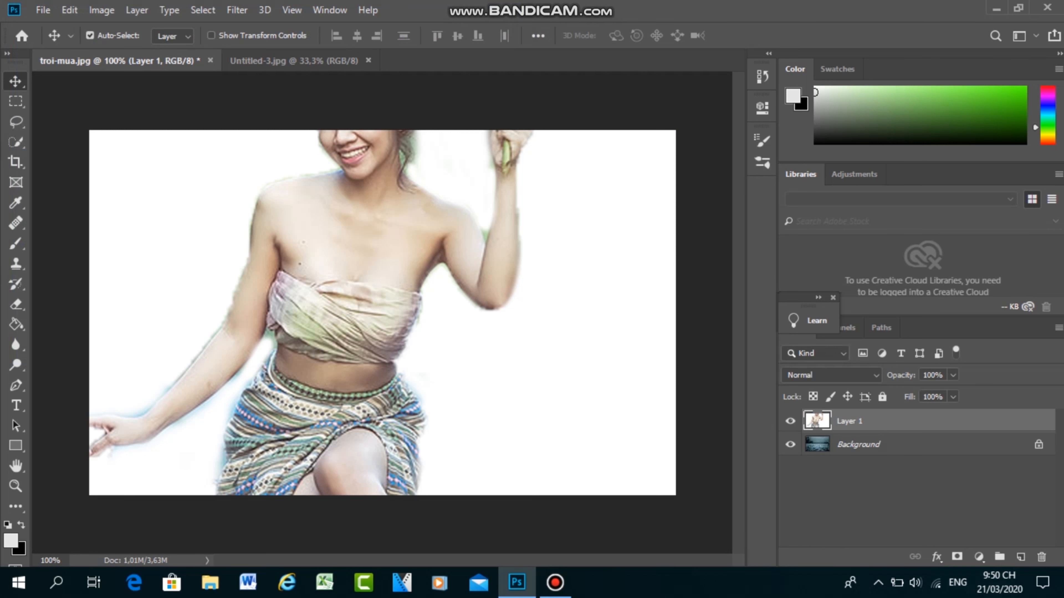
pyautogui.hotkey('ctrl', 't')
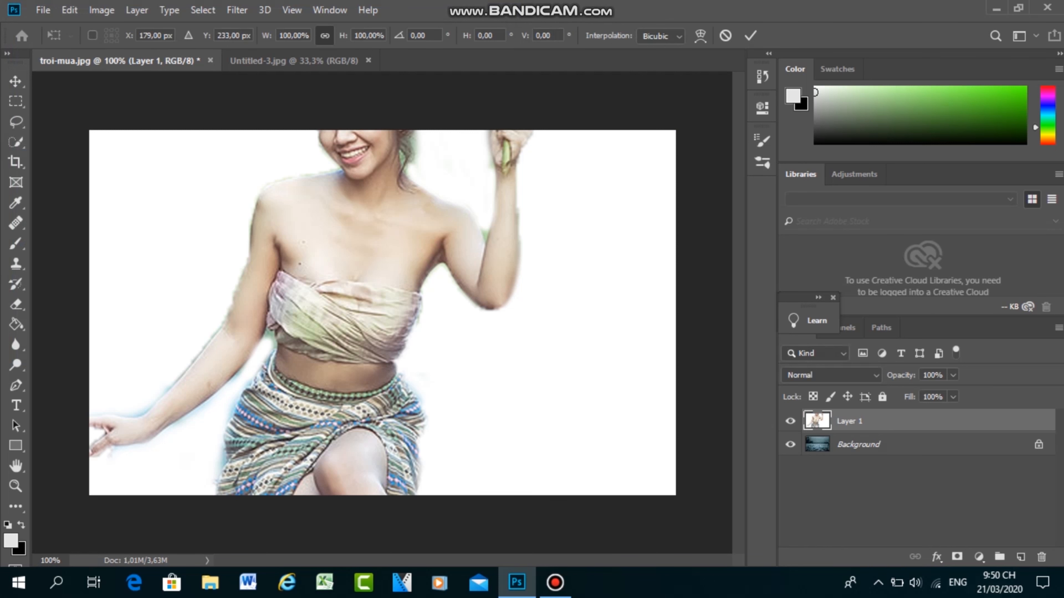
pyautogui.moveTo(509, 427); pyautogui.dragTo(391, 265)
pyautogui.moveTo(557, 486); pyautogui.dragTo(481, 306)
pyautogui.moveTo(649, 524); pyautogui.dragTo(457, 443)
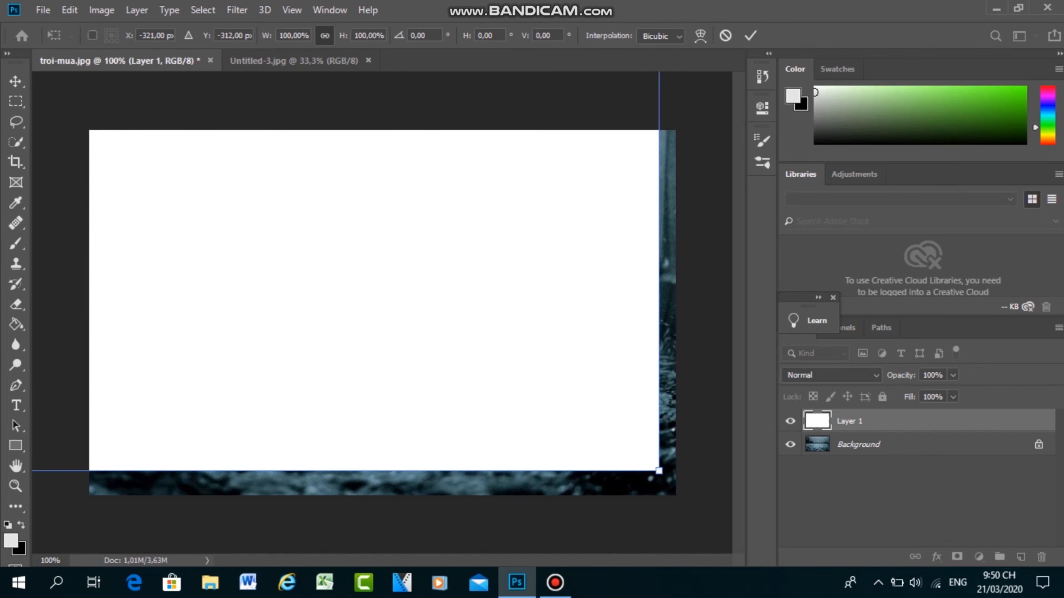
pyautogui.moveTo(658, 471); pyautogui.dragTo(632, 407)
pyautogui.moveTo(562, 365); pyautogui.dragTo(654, 421)
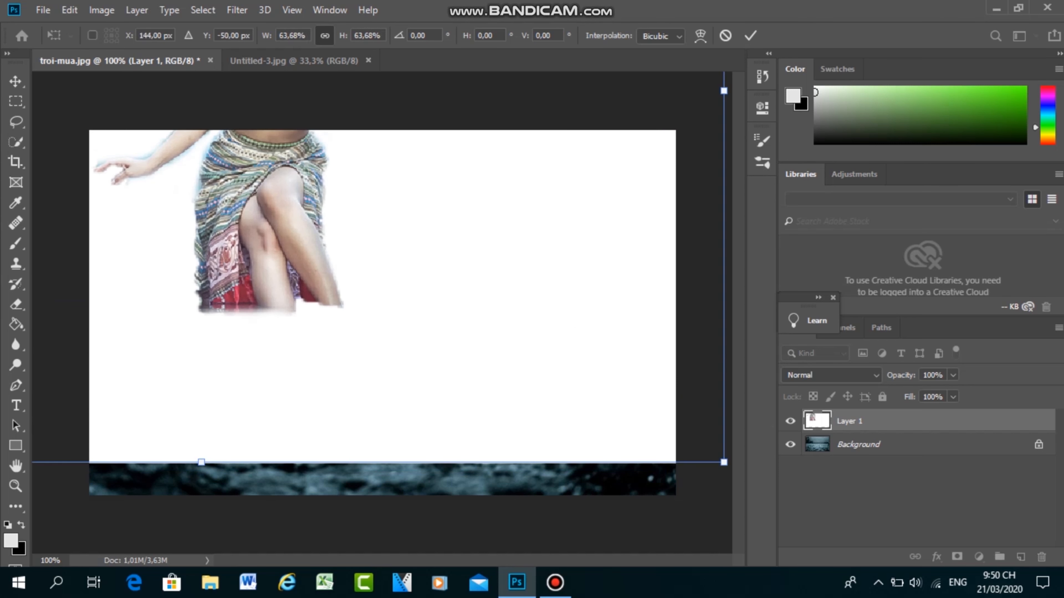
pyautogui.moveTo(724, 462); pyautogui.dragTo(470, 304)
pyautogui.moveTo(388, 257); pyautogui.dragTo(522, 423)
pyautogui.moveTo(616, 461); pyautogui.dragTo(477, 360)
pyautogui.moveTo(396, 312); pyautogui.dragTo(251, 445)
pyautogui.moveTo(263, 398); pyautogui.dragTo(292, 382)
pyautogui.press('Return')
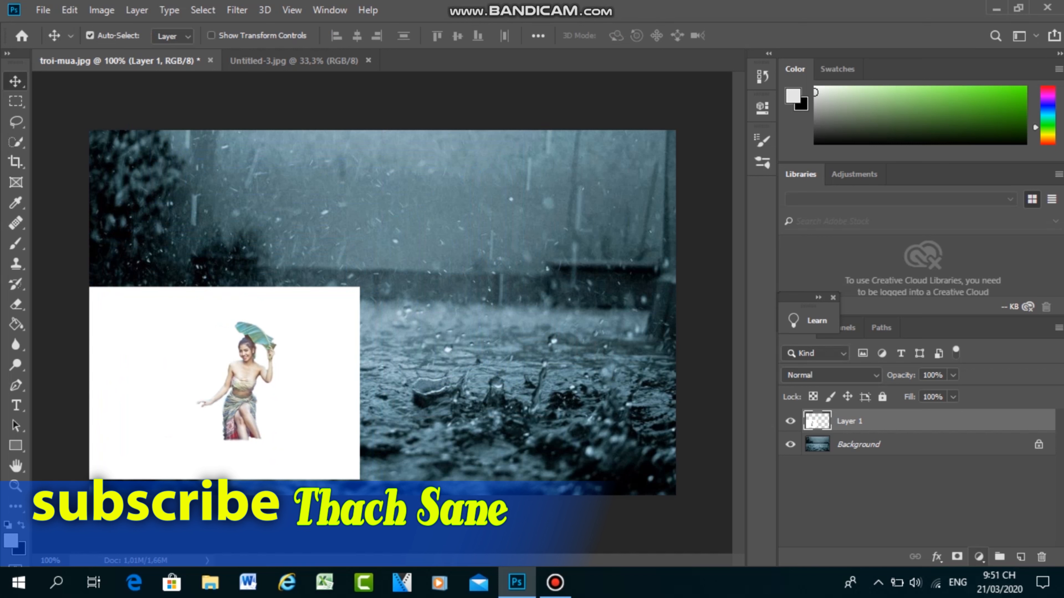
# - Add a layer mask to Layer 1 and paint out the right edge of its white background with a soft 30 px black brush
pyautogui.click(957, 557)
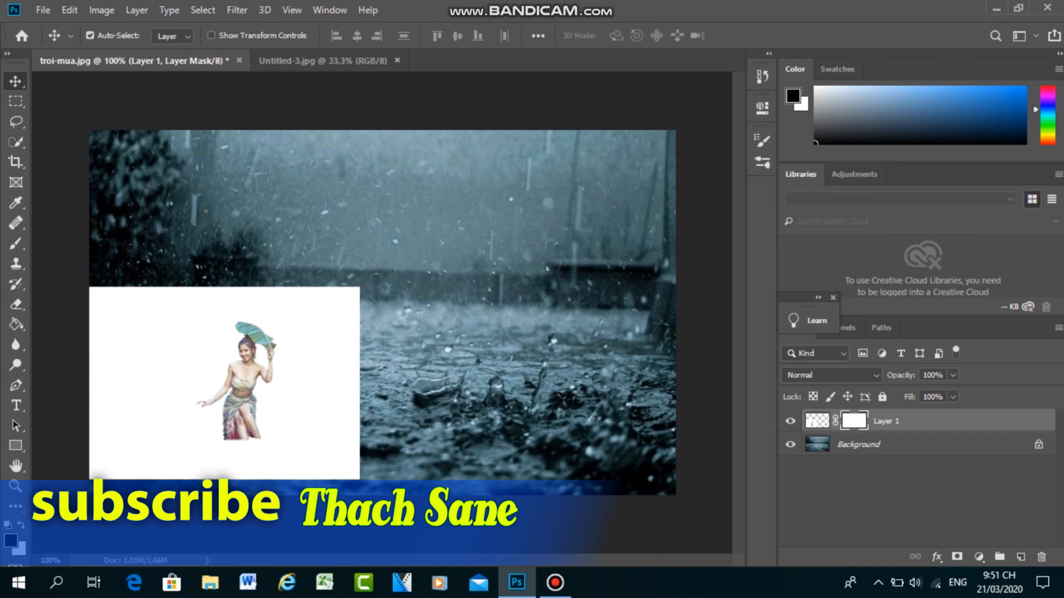
pyautogui.press('b')
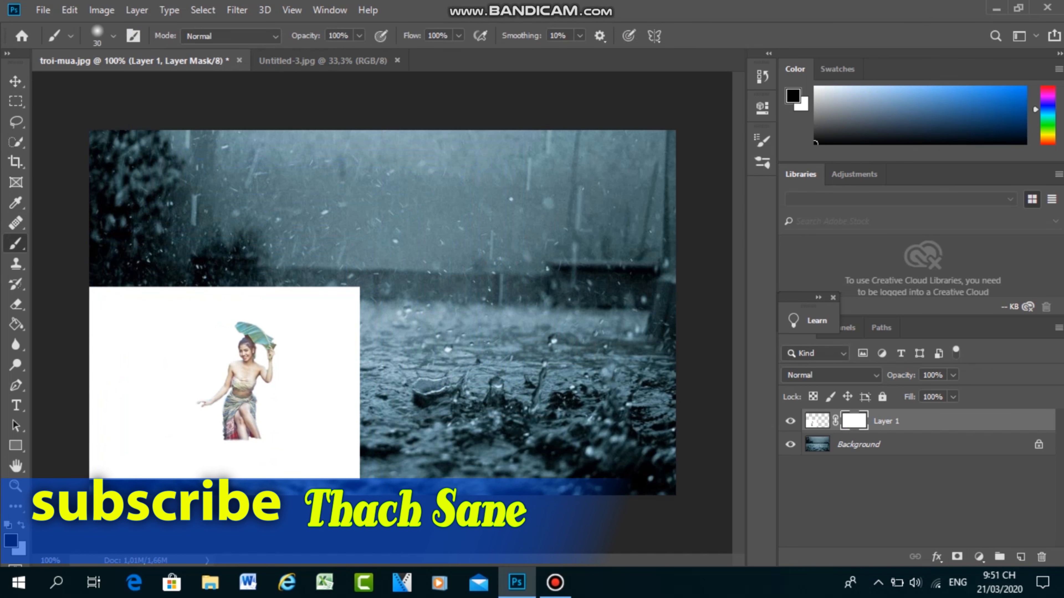
pyautogui.moveTo(321, 296)
pyautogui.mouseDown()
pyautogui.moveTo(352, 448)
pyautogui.moveTo(352, 292)
pyautogui.moveTo(348, 450)
pyautogui.mouseUp()
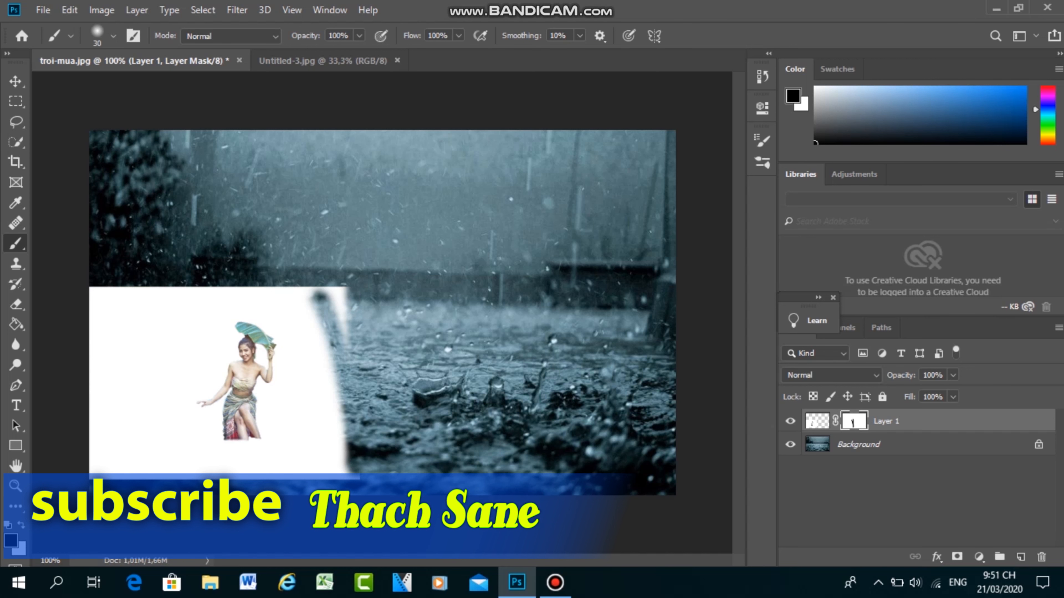
# - Switch to the hard 123 px brush tip and mask out the outer white background around the woman
pyautogui.press('F5')
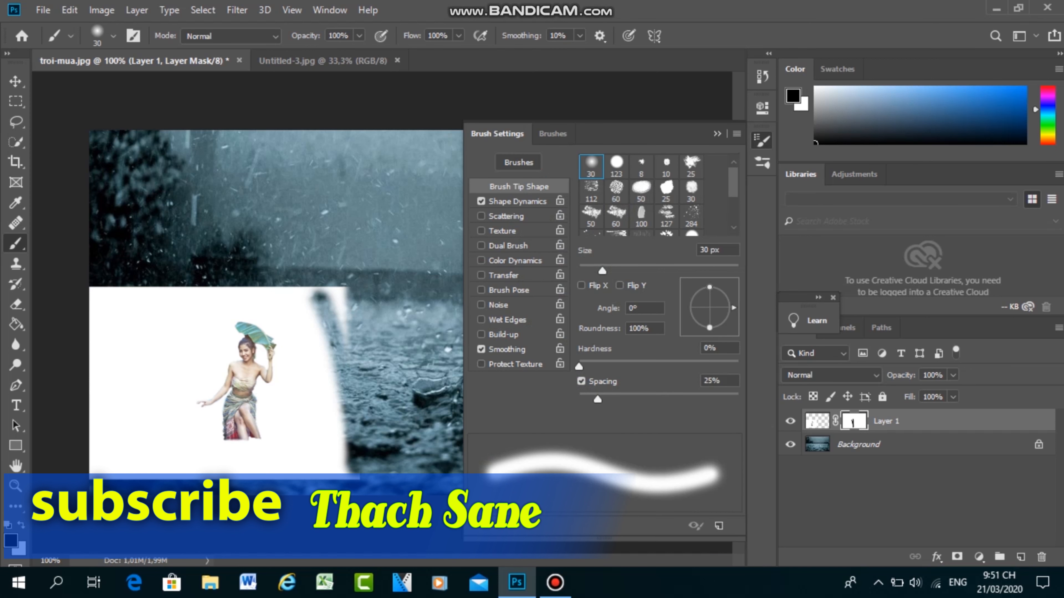
pyautogui.click(616, 167)
pyautogui.click(717, 133)
pyautogui.moveTo(371, 266)
pyautogui.mouseDown()
pyautogui.moveTo(364, 465)
pyautogui.moveTo(346, 272)
pyautogui.moveTo(329, 468)
pyautogui.mouseUp()
pyautogui.moveTo(200, 254); pyautogui.dragTo(94, 319)
pyautogui.moveTo(94, 461)
pyautogui.mouseDown()
pyautogui.moveTo(214, 266)
pyautogui.moveTo(251, 493)
pyautogui.moveTo(168, 477)
pyautogui.mouseUp()
# - Shrink the brush and mask out the white background closer to the woman along her raised-arm side
pyautogui.hotkey('ctrl', '+')
pyautogui.scroll(-4, 254, 410)
pyautogui.moveTo(255, 411); pyautogui.dragTo(256, 393)
pyautogui.press('[')
pyautogui.press('[')
pyautogui.press('[')
pyautogui.press('[')
pyautogui.press('[')
pyautogui.press('[')
pyautogui.press('[')
pyautogui.press('[')
pyautogui.press('[')
pyautogui.press('[')
pyautogui.moveTo(193, 209)
pyautogui.mouseDown()
pyautogui.moveTo(183, 356)
pyautogui.moveTo(69, 499)
pyautogui.moveTo(60, 492)
pyautogui.mouseUp()
pyautogui.moveTo(170, 457)
pyautogui.mouseDown()
pyautogui.moveTo(157, 387)
pyautogui.moveTo(171, 379)
pyautogui.moveTo(126, 379)
pyautogui.moveTo(144, 453)
pyautogui.mouseUp()
pyautogui.press('[')
pyautogui.press('[')
pyautogui.press('[')
pyautogui.hotkey('ctrl', 'z')
pyautogui.moveTo(89, 213)
pyautogui.mouseDown()
pyautogui.moveTo(151, 226)
pyautogui.moveTo(91, 219)
pyautogui.moveTo(166, 260)
pyautogui.moveTo(172, 314)
pyautogui.mouseUp()
pyautogui.hotkey('ctrl', 'z')
# - Mask out the white fringe along the outer edge of the leaf and raised arm with a brush of about 9 px
pyautogui.press('[')
pyautogui.press('[')
pyautogui.press('[')
pyautogui.press('[')
pyautogui.press('[')
pyautogui.moveTo(172, 270)
pyautogui.mouseDown()
pyautogui.moveTo(171, 292)
pyautogui.moveTo(101, 218)
pyautogui.moveTo(131, 219)
pyautogui.moveTo(80, 222)
pyautogui.moveTo(143, 242)
pyautogui.moveTo(168, 225)
pyautogui.mouseUp()
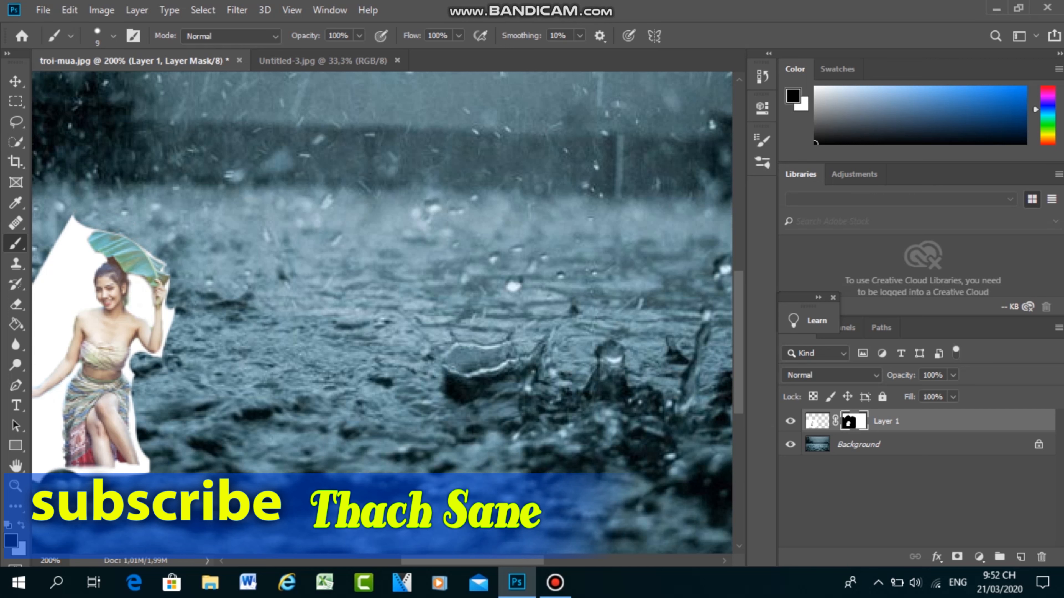
# - Mask out the white beside the woman's waist, skirt and legs on the raised-arm side, using a 4 to 8 px brush
pyautogui.scroll(-2, 168, 289)
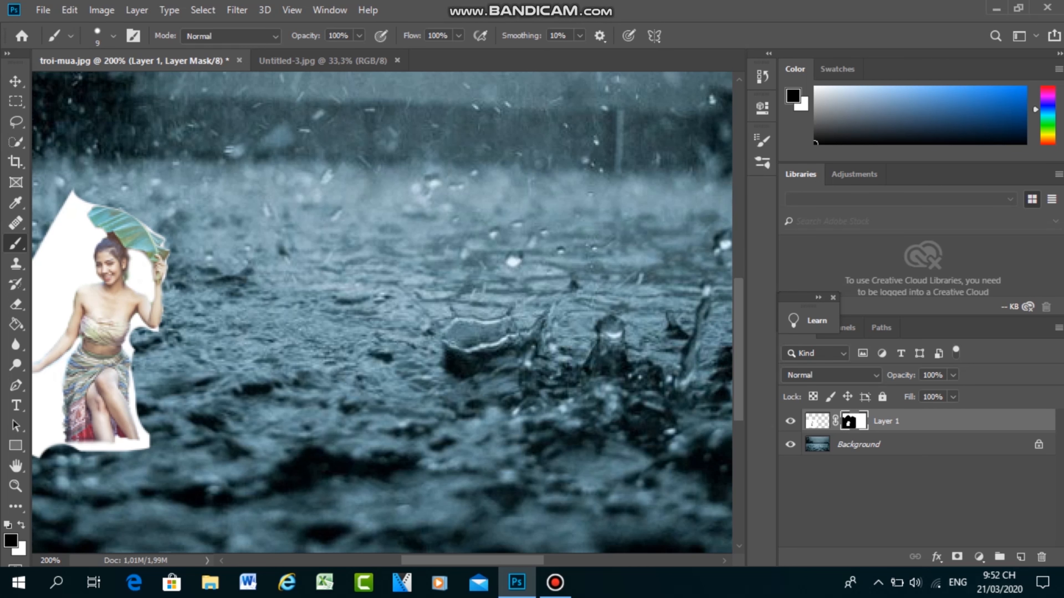
pyautogui.scroll(-7, 165, 278)
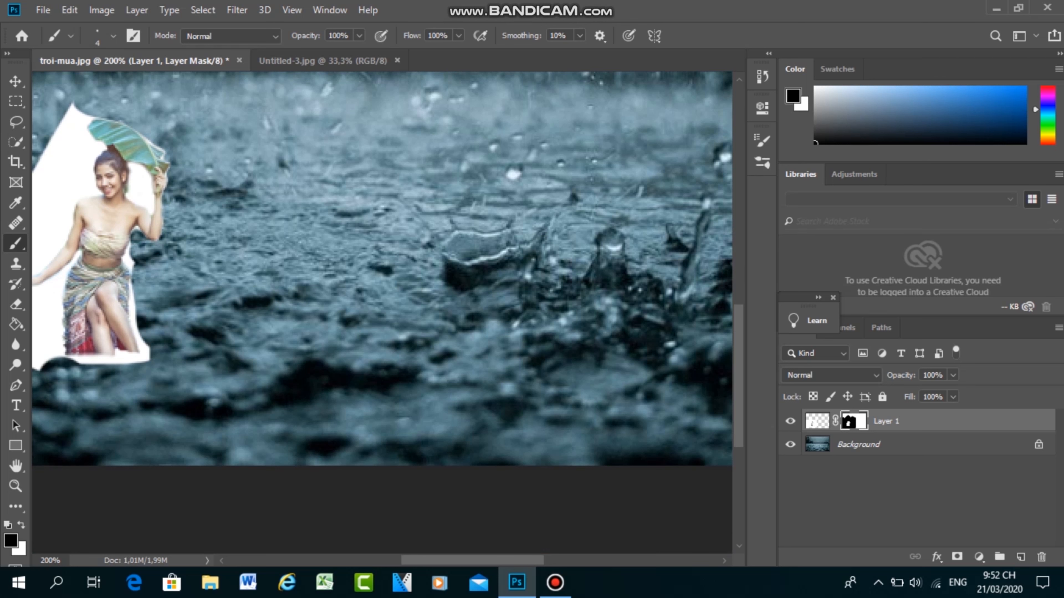
pyautogui.moveTo(131, 252); pyautogui.dragTo(125, 265)
pyautogui.scroll(-2, 387, 270)
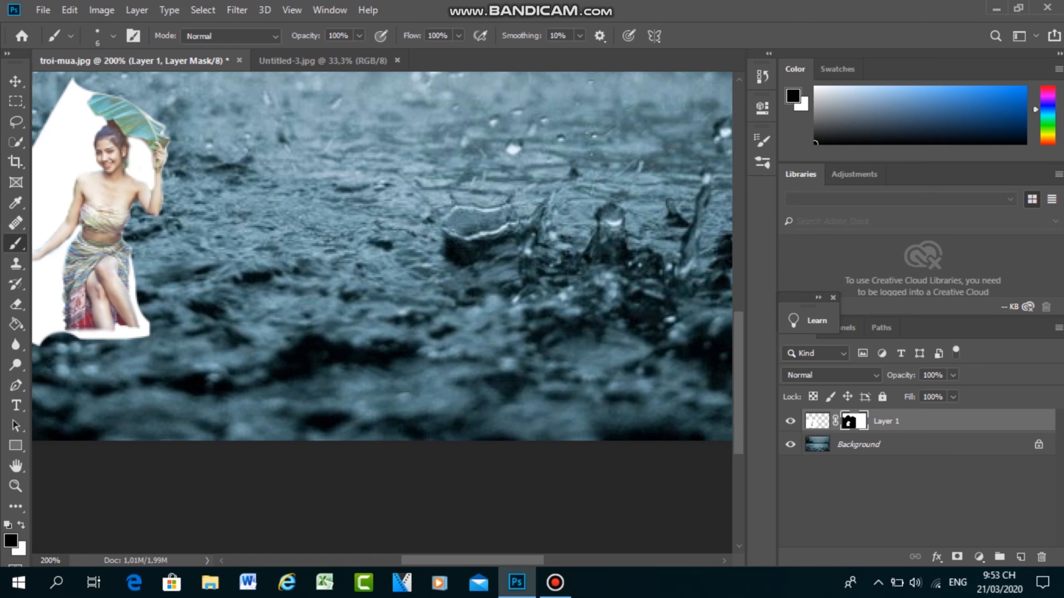
pyautogui.moveTo(130, 261); pyautogui.dragTo(147, 335)
pyautogui.moveTo(131, 280)
pyautogui.mouseDown()
pyautogui.moveTo(137, 315)
pyautogui.moveTo(120, 333)
pyautogui.moveTo(138, 325)
pyautogui.moveTo(131, 271)
pyautogui.mouseUp()
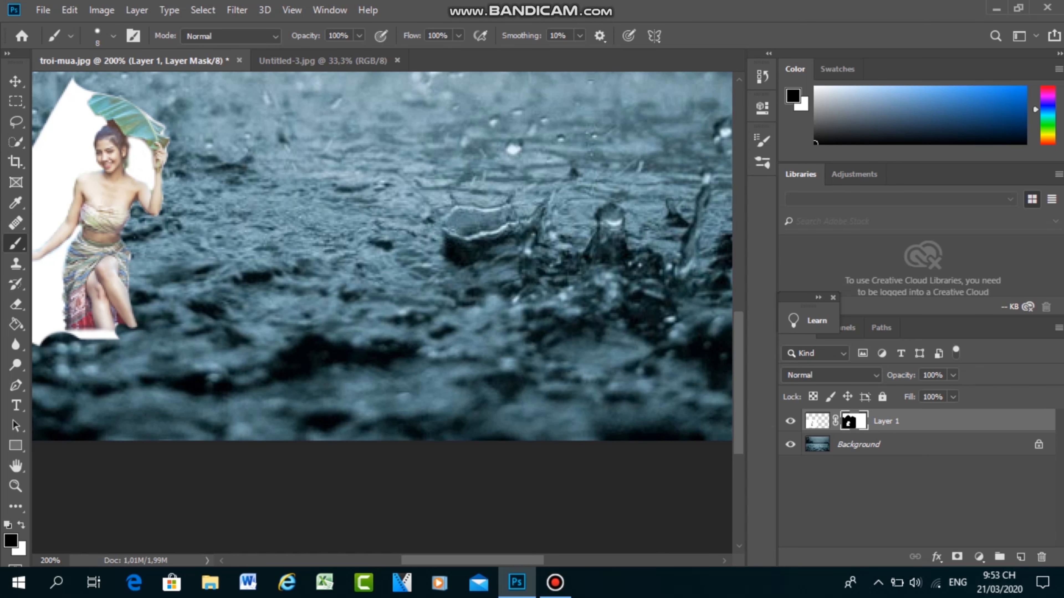
# - Enlarge the brush and mask out the white area on the woman's lowered-arm side and beneath her feet
pyautogui.scroll(-4, 382, 269)
pyautogui.hscroll(-10, 383, 270)
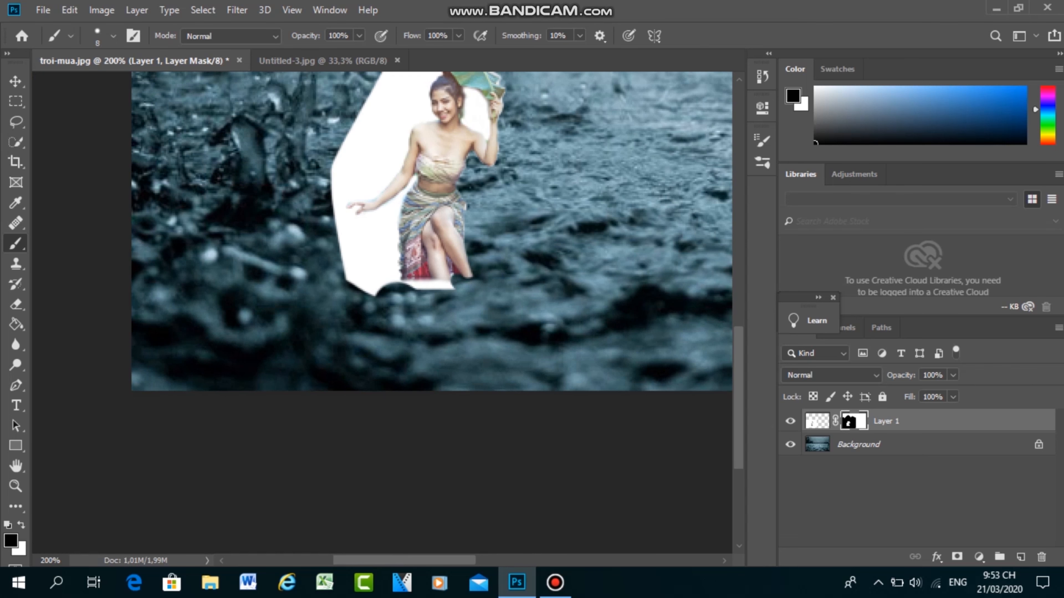
pyautogui.press(']')
pyautogui.press(']')
pyautogui.press(']')
pyautogui.press(']')
pyautogui.scroll(5, 382, 270)
pyautogui.moveTo(378, 133); pyautogui.dragTo(331, 249)
pyautogui.moveTo(396, 95)
pyautogui.mouseDown()
pyautogui.moveTo(328, 268)
pyautogui.moveTo(452, 362)
pyautogui.moveTo(357, 322)
pyautogui.moveTo(333, 282)
pyautogui.mouseUp()
pyautogui.moveTo(405, 97)
pyautogui.mouseDown()
pyautogui.moveTo(406, 136)
pyautogui.moveTo(344, 251)
pyautogui.mouseUp()
pyautogui.moveTo(424, 104); pyautogui.dragTo(423, 166)
pyautogui.moveTo(392, 219)
pyautogui.mouseDown()
pyautogui.moveTo(389, 248)
pyautogui.moveTo(352, 289)
pyautogui.moveTo(381, 331)
pyautogui.moveTo(377, 279)
pyautogui.moveTo(397, 336)
pyautogui.mouseUp()
pyautogui.moveTo(451, 355)
pyautogui.mouseDown()
pyautogui.moveTo(425, 351)
pyautogui.moveTo(450, 351)
pyautogui.mouseUp()
# - Reduce the brush and mask out the remaining white between the leaf, her hair and the lowered arm's shoulder
pyautogui.scroll(2, 449, 351)
pyautogui.press('[')
pyautogui.press('[')
pyautogui.press('[')
pyautogui.press('[')
pyautogui.press('[')
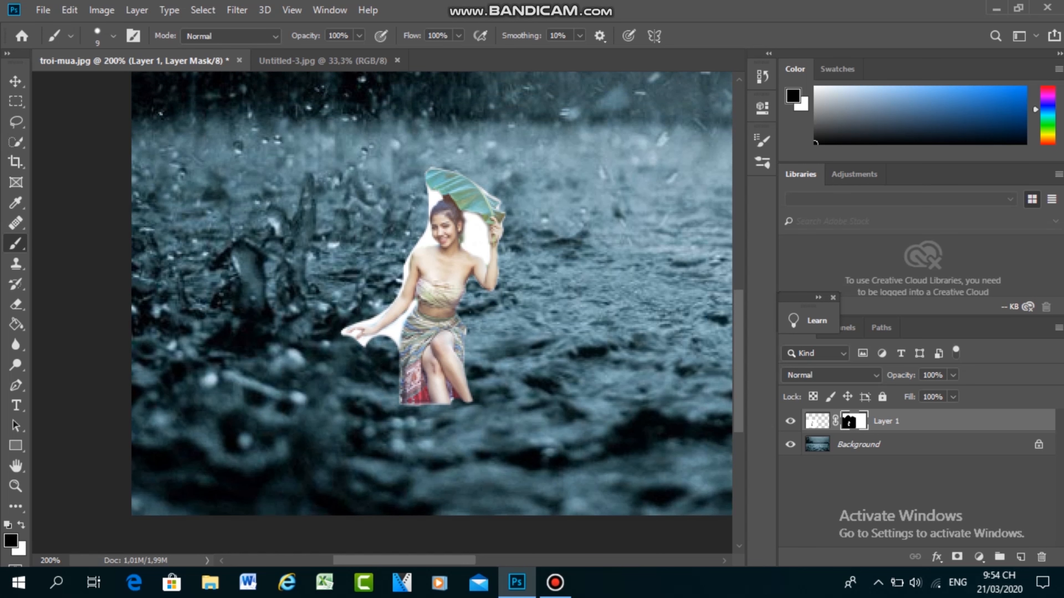
pyautogui.moveTo(427, 186)
pyautogui.mouseDown()
pyautogui.moveTo(438, 199)
pyautogui.moveTo(405, 264)
pyautogui.mouseUp()
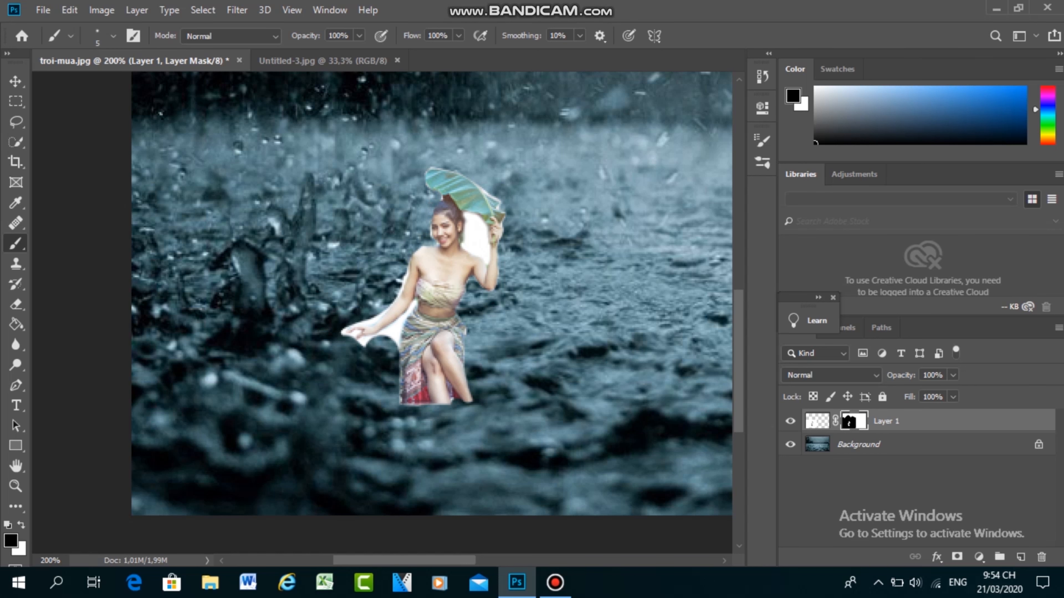
pyautogui.scroll(-1, 402, 294)
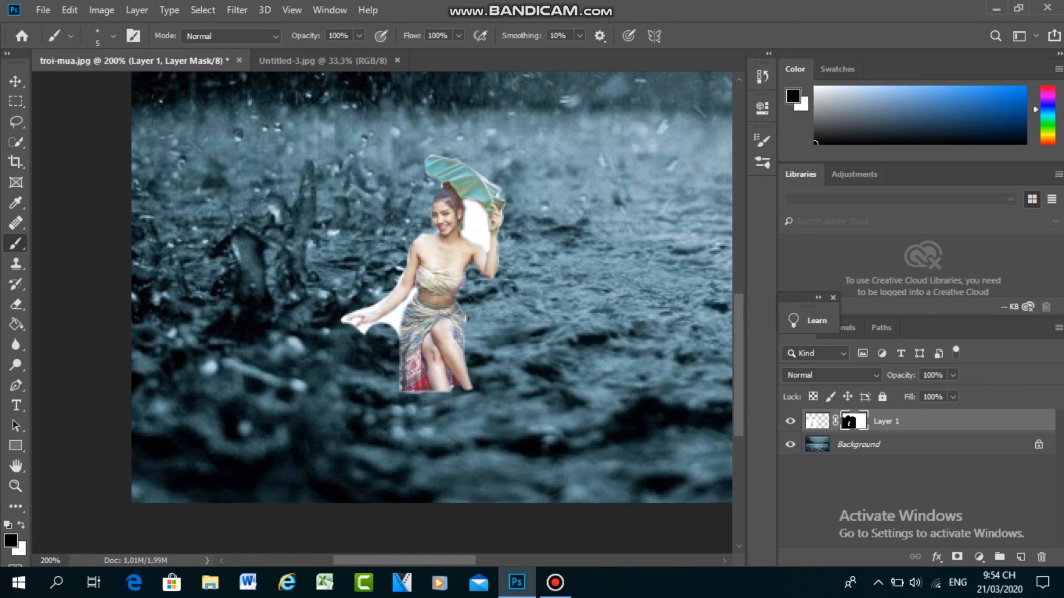
pyautogui.click(133, 35)
pyautogui.click(591, 165)
pyautogui.click(726, 135)
pyautogui.moveTo(374, 289)
pyautogui.mouseDown()
pyautogui.moveTo(359, 300)
pyautogui.moveTo(394, 272)
pyautogui.moveTo(349, 309)
pyautogui.moveTo(371, 335)
pyautogui.mouseUp()
pyautogui.hotkey('ctrl', 'z')
pyautogui.click(133, 36)
pyautogui.click(618, 164)
pyautogui.click(726, 135)
# - Shrink the hard brush and mask out the white between the lowered arm and the skirt
pyautogui.press('[')
pyautogui.press('[')
pyautogui.press('[')
pyautogui.press('[')
pyautogui.press('[')
pyautogui.press('[')
pyautogui.press('[')
pyautogui.press('[')
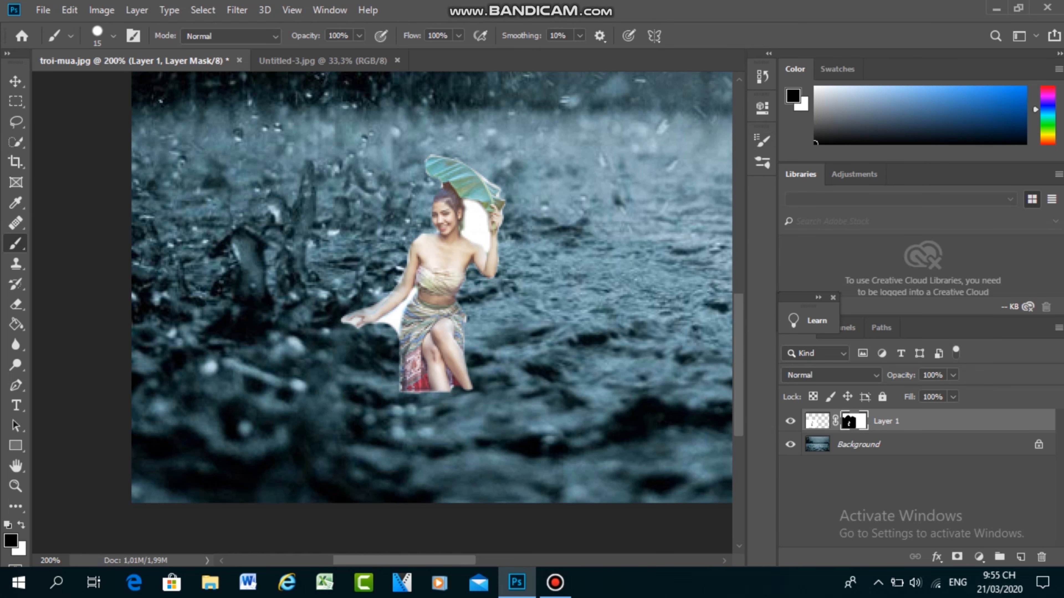
pyautogui.moveTo(375, 324)
pyautogui.mouseDown()
pyautogui.moveTo(405, 304)
pyautogui.moveTo(396, 325)
pyautogui.mouseUp()
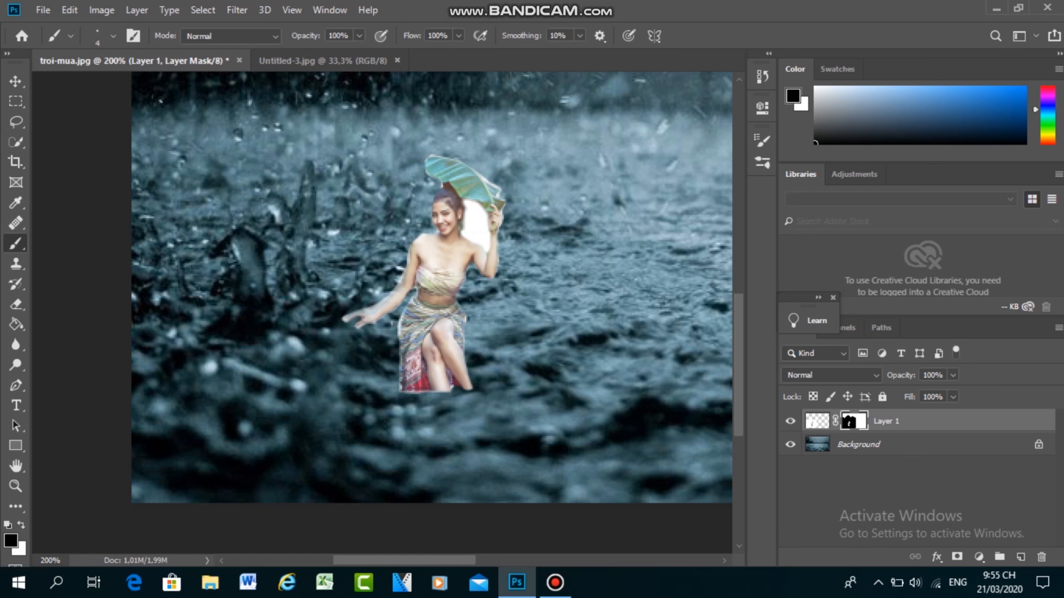
# - Adjust the brush size and mask out the white patch under the leaf between the woman's face and raised arm
pyautogui.press(']')
pyautogui.press(']')
pyautogui.press(']')
pyautogui.moveTo(468, 208)
pyautogui.mouseDown()
pyautogui.moveTo(485, 238)
pyautogui.moveTo(474, 207)
pyautogui.moveTo(471, 245)
pyautogui.moveTo(464, 201)
pyautogui.mouseUp()
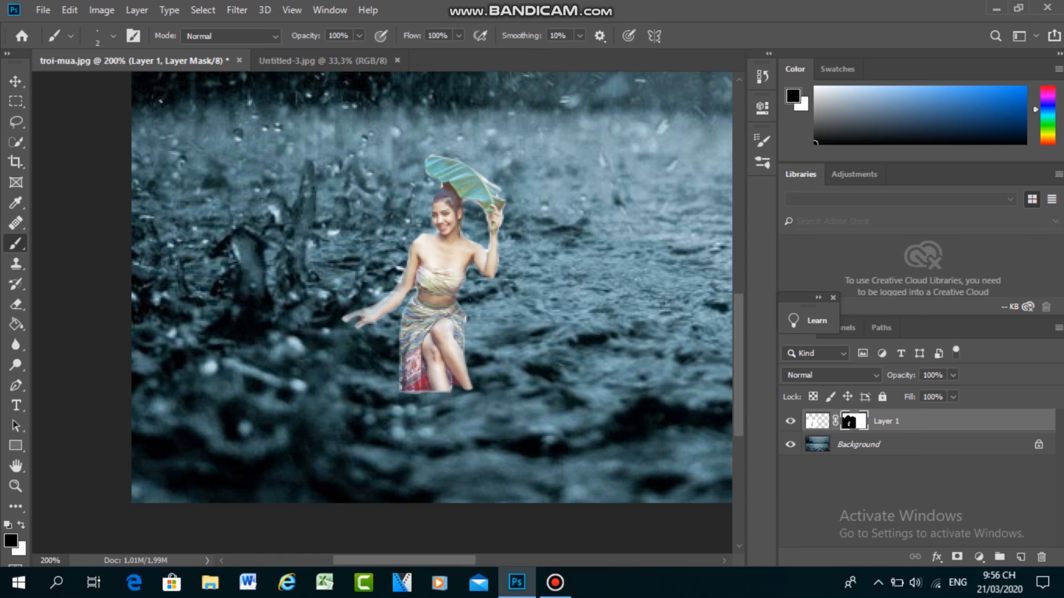
pyautogui.scroll(-2, 432, 288)
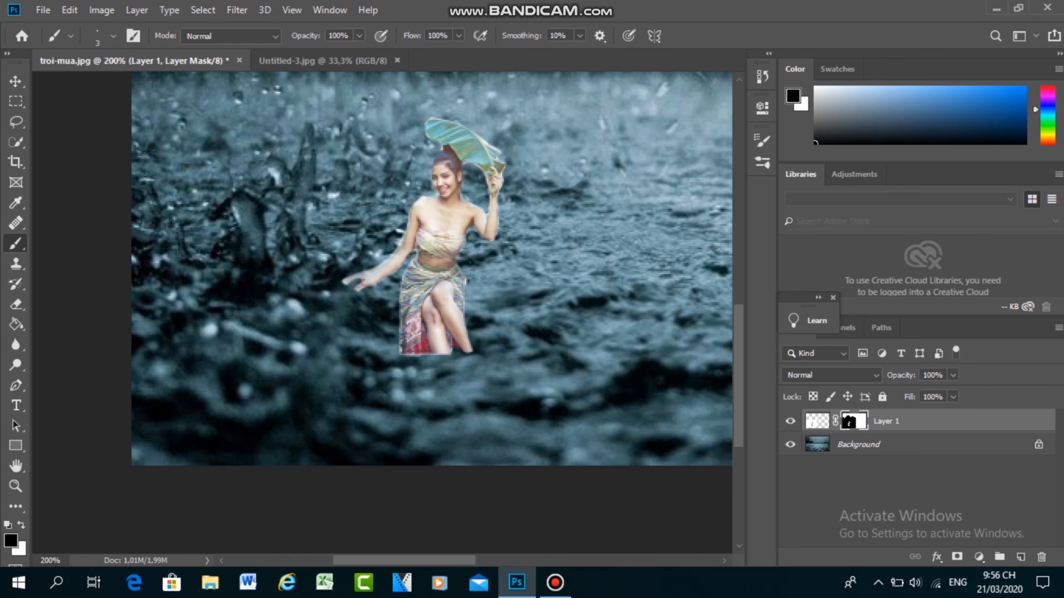
pyautogui.hotkey('ctrl', 't')
pyautogui.hotkey('ctrl', '-')
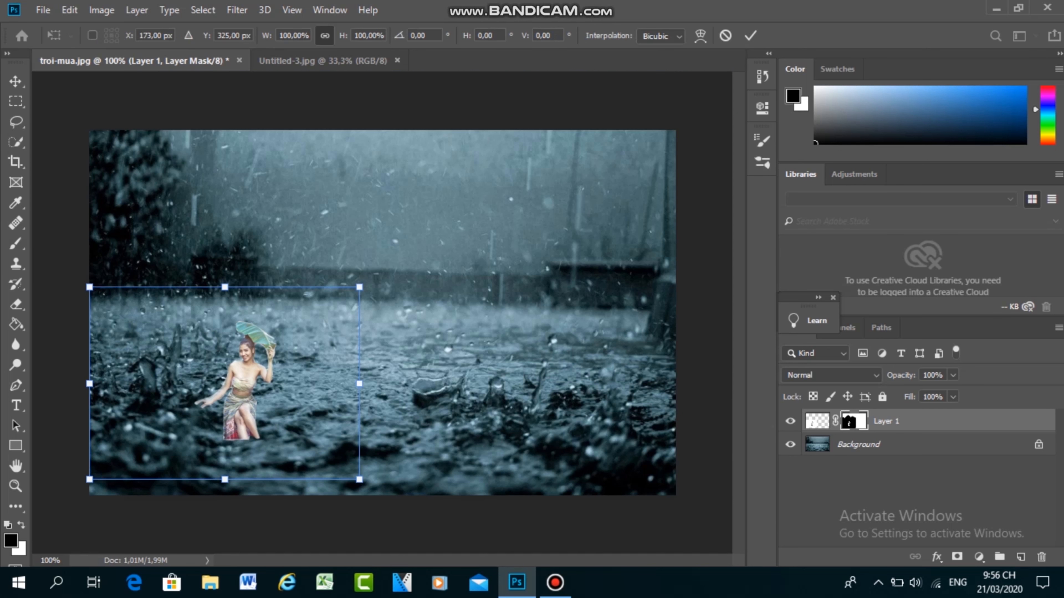
pyautogui.moveTo(359, 287); pyautogui.dragTo(491, 193)
pyautogui.moveTo(334, 329); pyautogui.dragTo(266, 344)
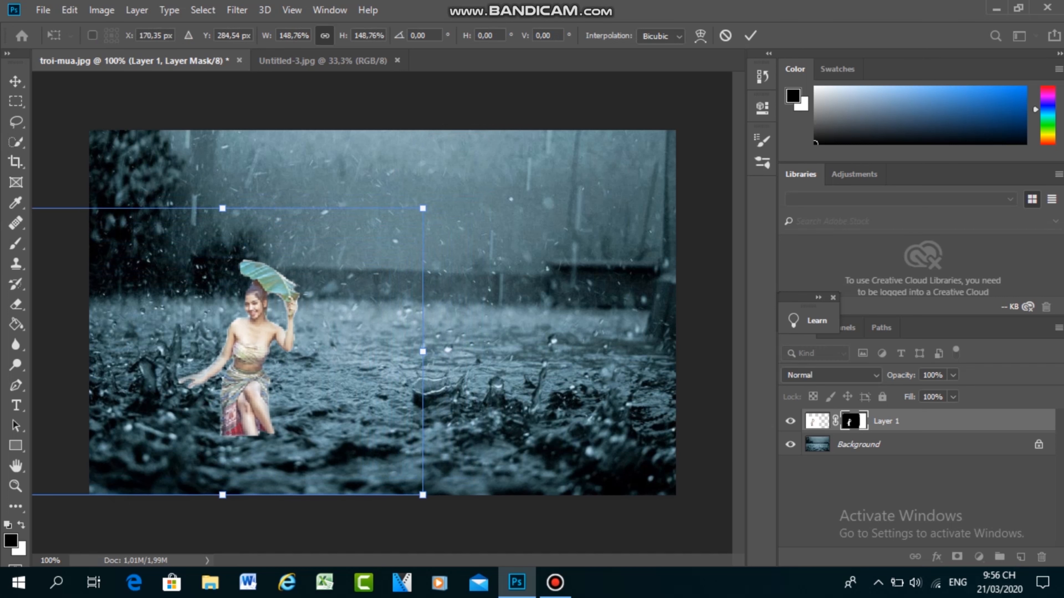
pyautogui.press('Return')
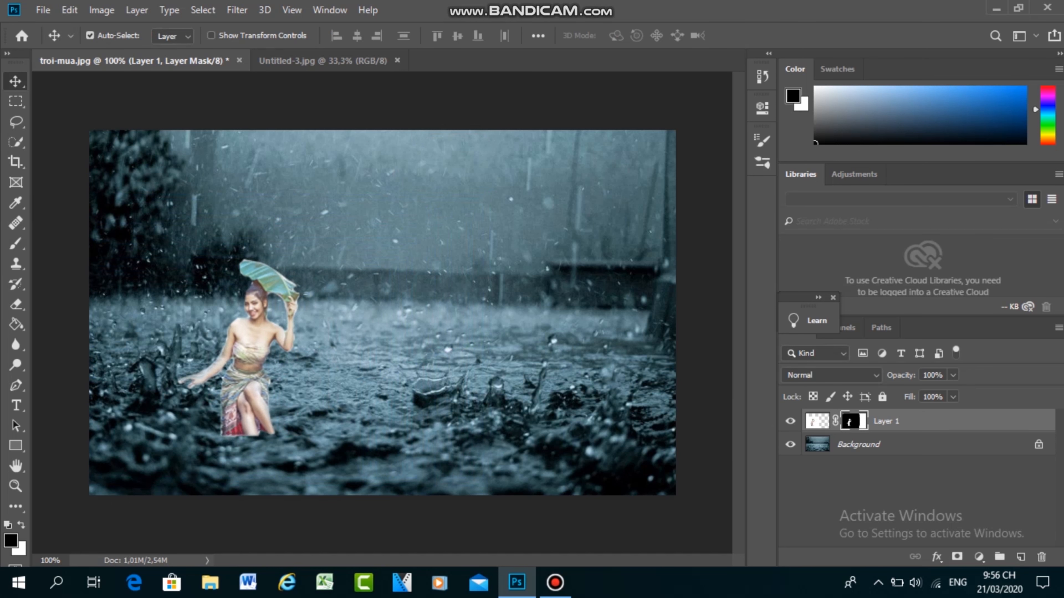
pyautogui.hotkey('ctrl', 'z')
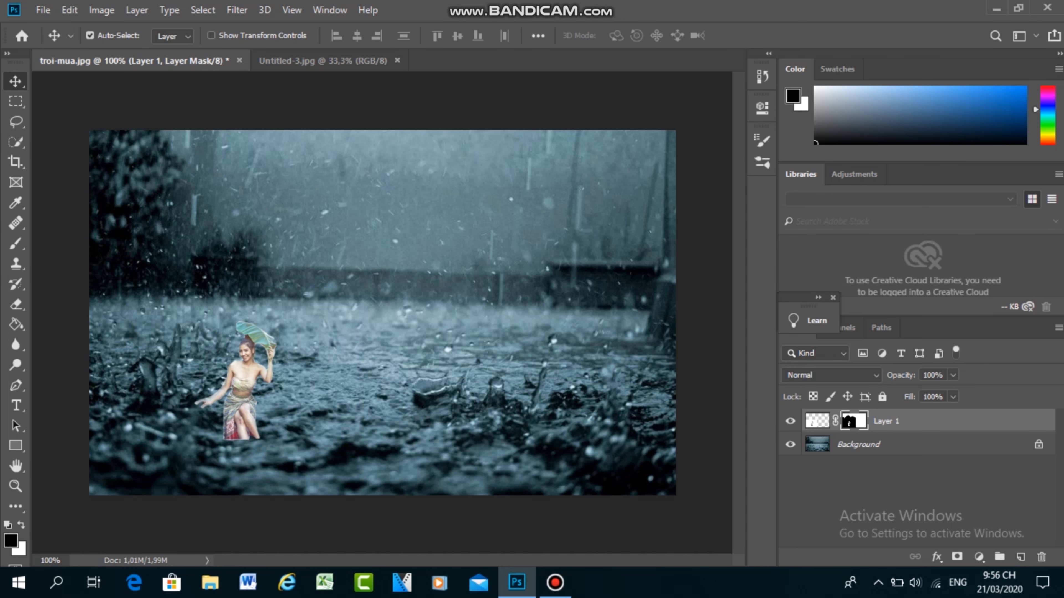
# - Enlarge the woman with Free Transform and place her standing in the water at the rain scene's left side
pyautogui.hotkey('ctrl', 't')
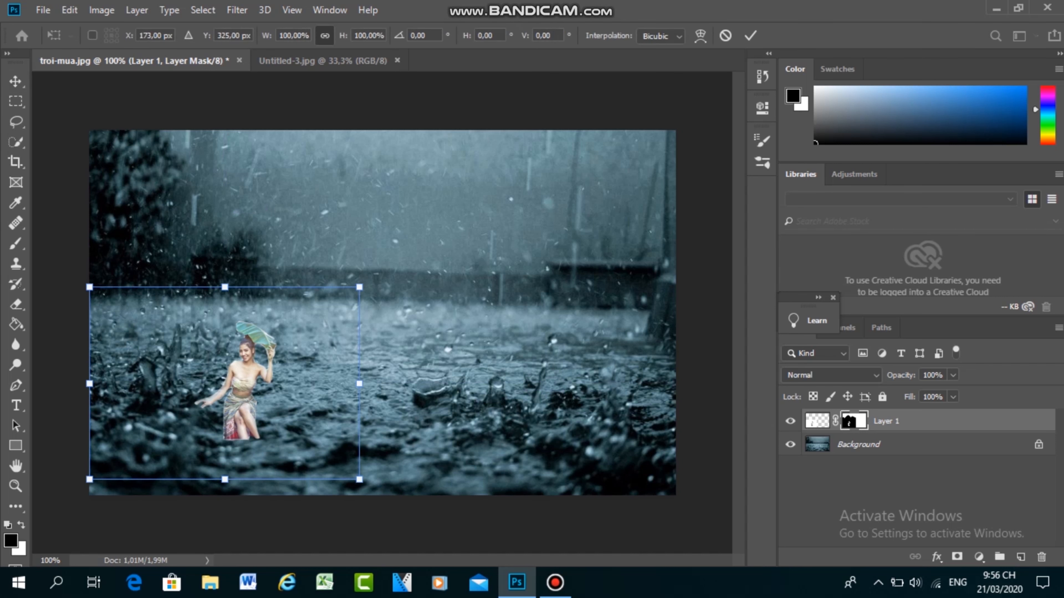
pyautogui.moveTo(360, 287); pyautogui.dragTo(229, 293)
pyautogui.moveTo(383, 202); pyautogui.dragTo(471, 139)
pyautogui.moveTo(280, 282); pyautogui.dragTo(236, 307)
pyautogui.press('Return')
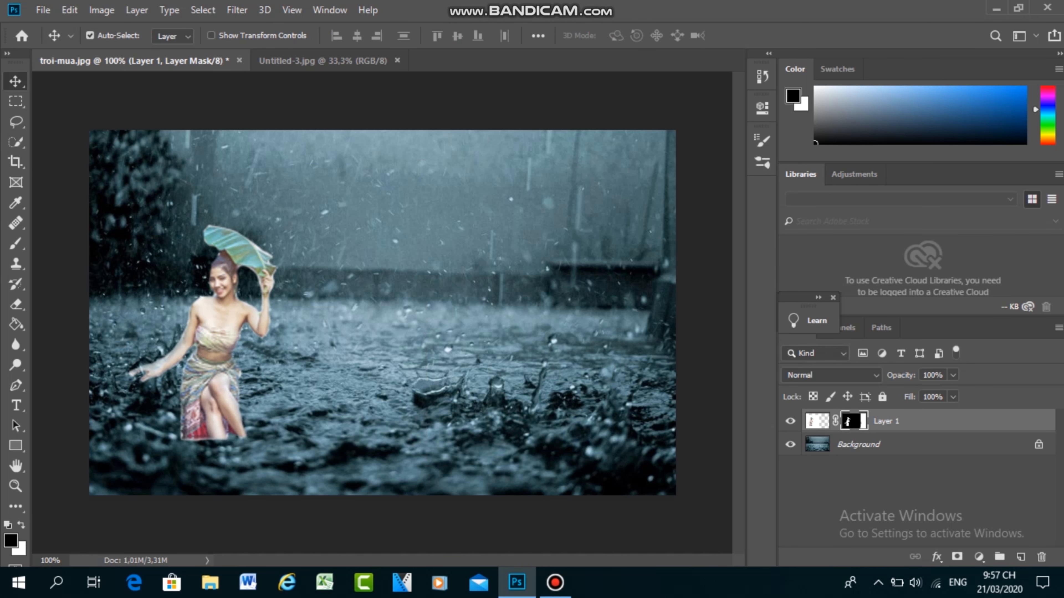
# - Choose the soft round 30 px brush with 0% hardness for painting on Layer 1's mask
pyautogui.click(16, 244)
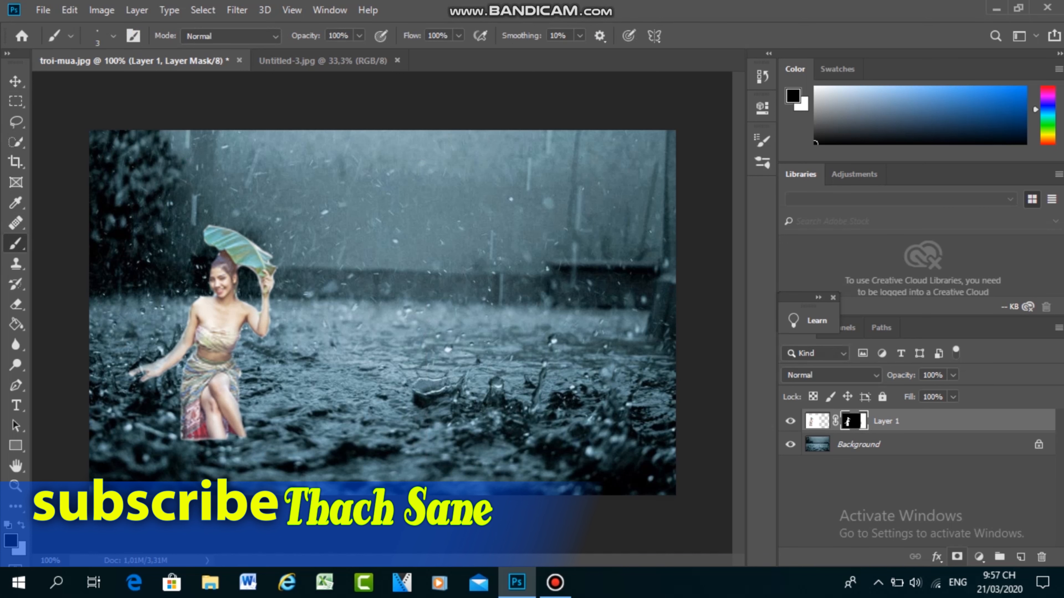
pyautogui.click(133, 36)
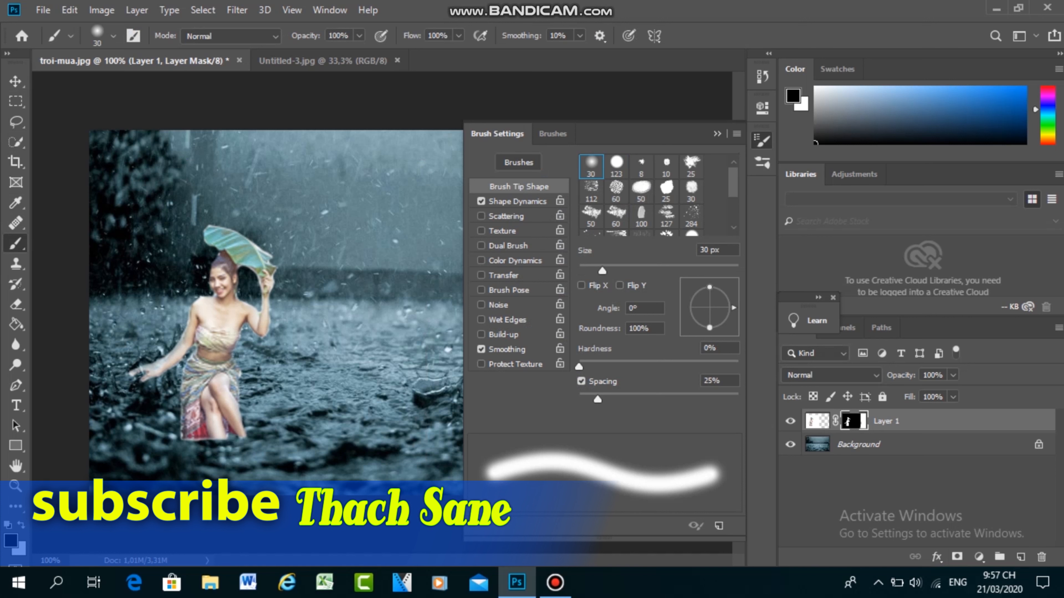
pyautogui.click(16, 81)
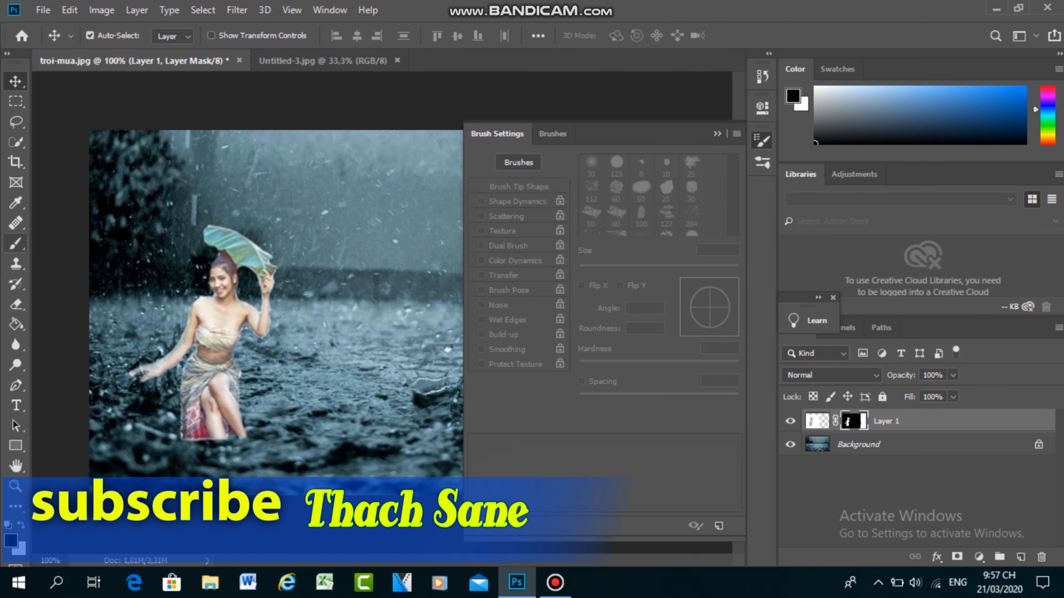
pyautogui.click(16, 243)
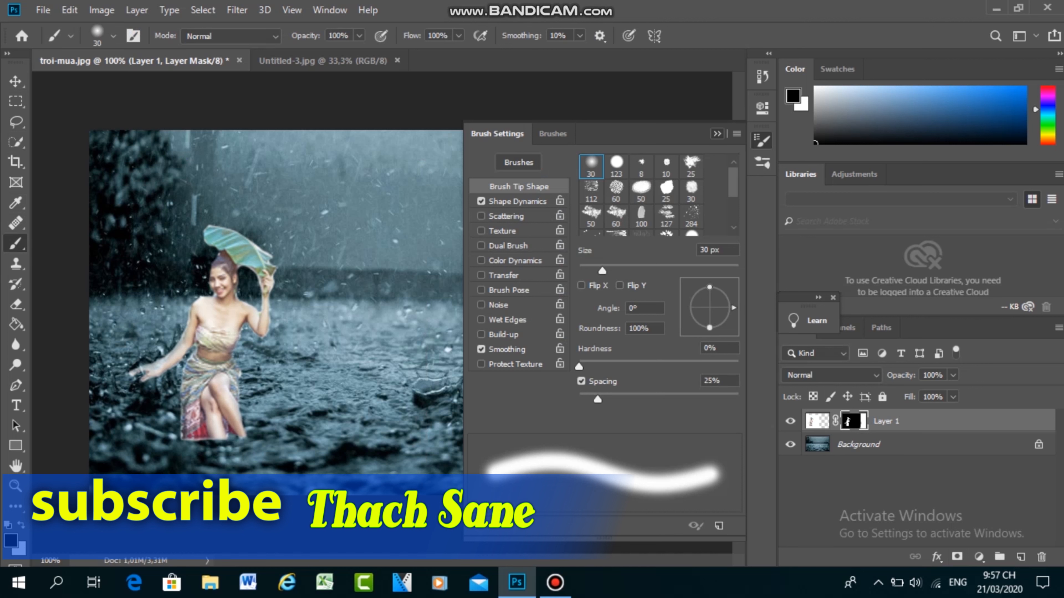
pyautogui.click(717, 134)
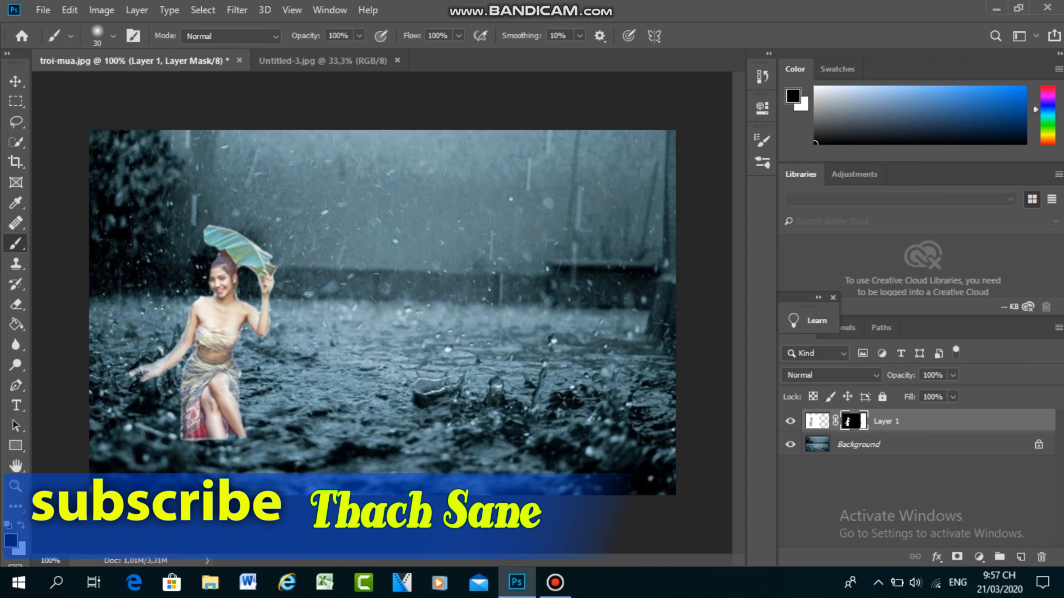
# - Try to fade the woman's lowered hand on the mask with the soft brush enlarged to 171 px
pyautogui.click(113, 36)
pyautogui.moveTo(101, 85); pyautogui.dragTo(154, 86)
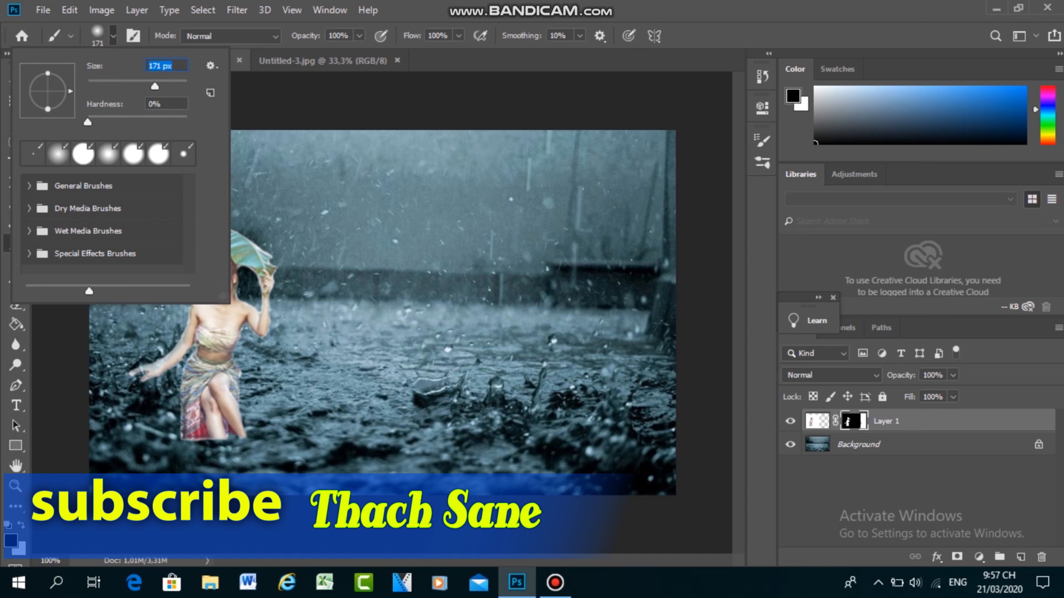
pyautogui.click(113, 36)
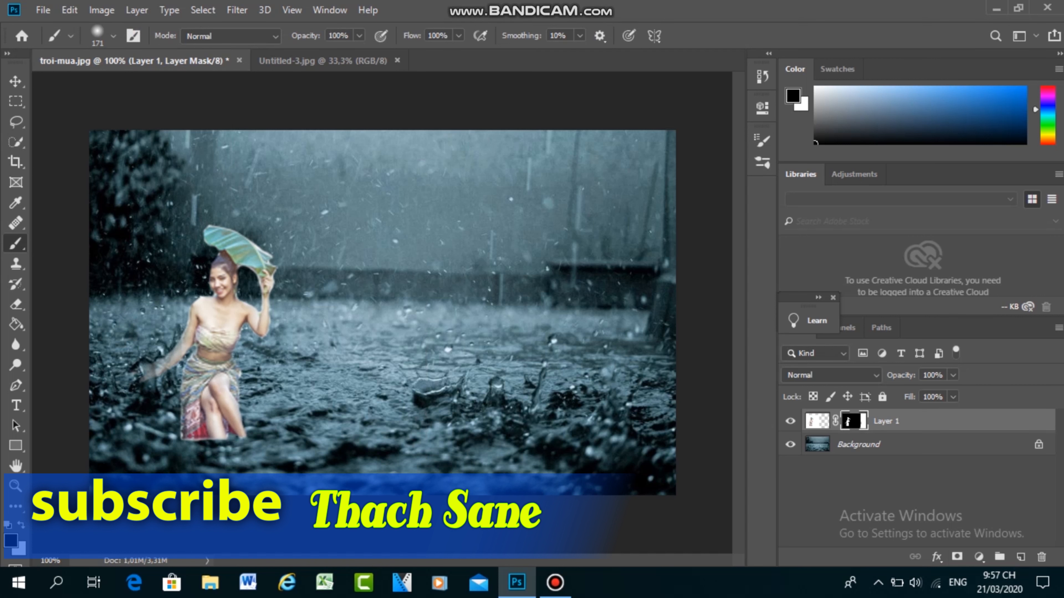
pyautogui.hotkey('ctrl', 'z')
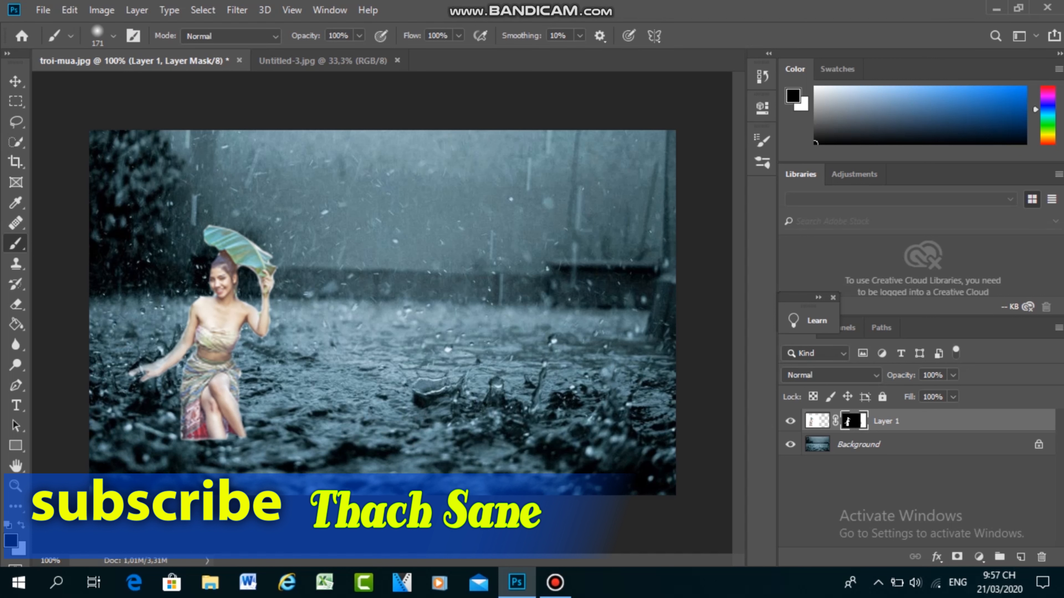
# - Reduce the soft brush and fade the woman's lowered hand and the bottom of her skirt into the water on the mask
pyautogui.click(113, 37)
pyautogui.moveTo(155, 86); pyautogui.dragTo(133, 87)
pyautogui.press('Return')
pyautogui.click(142, 373)
pyautogui.click(144, 373)
pyautogui.moveTo(193, 461)
pyautogui.mouseDown()
pyautogui.moveTo(250, 456)
pyautogui.moveTo(189, 462)
pyautogui.mouseUp()
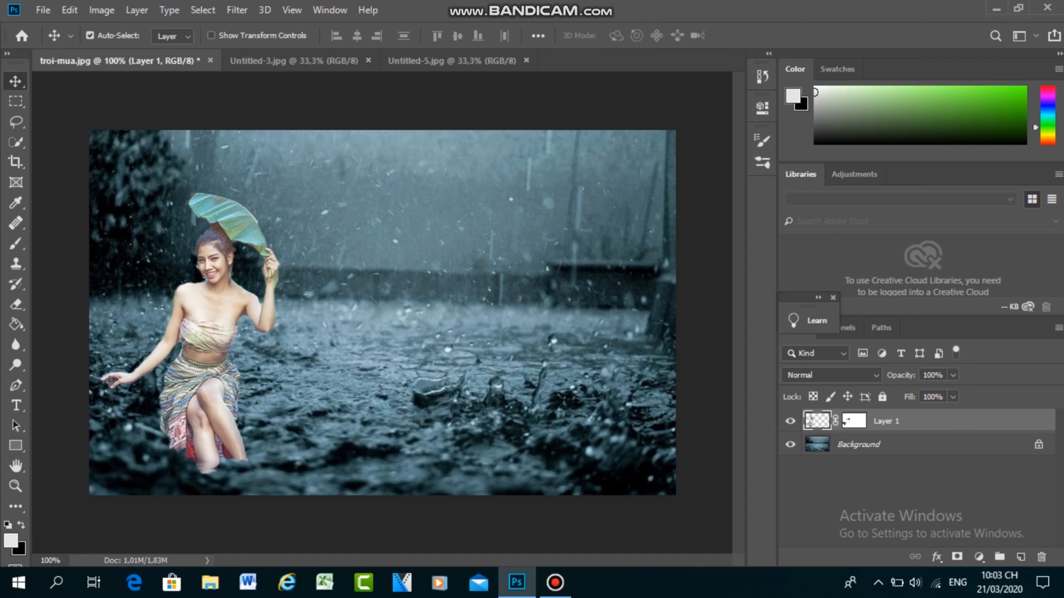
# - Switch to the Brush tool and pick the soft round 30 px tip
pyautogui.press('l')
pyautogui.press('b')
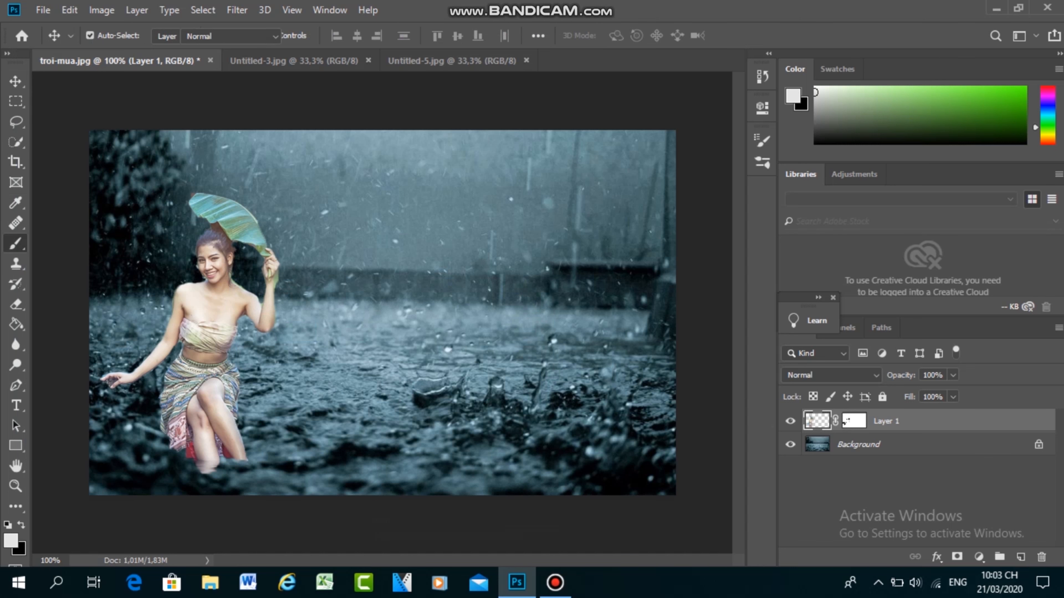
pyautogui.press('F5')
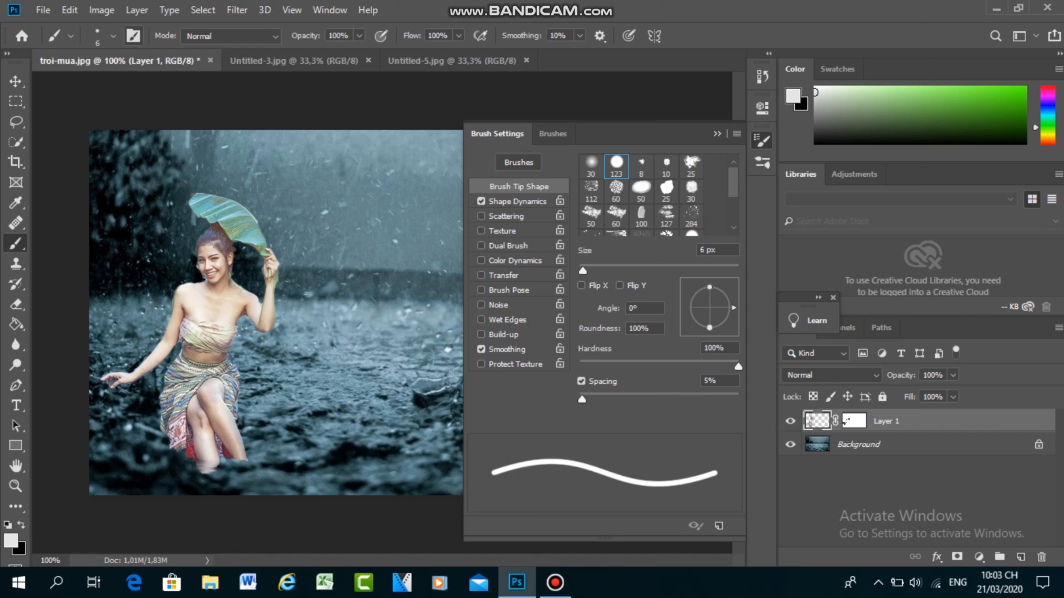
pyautogui.click(591, 166)
pyautogui.click(717, 133)
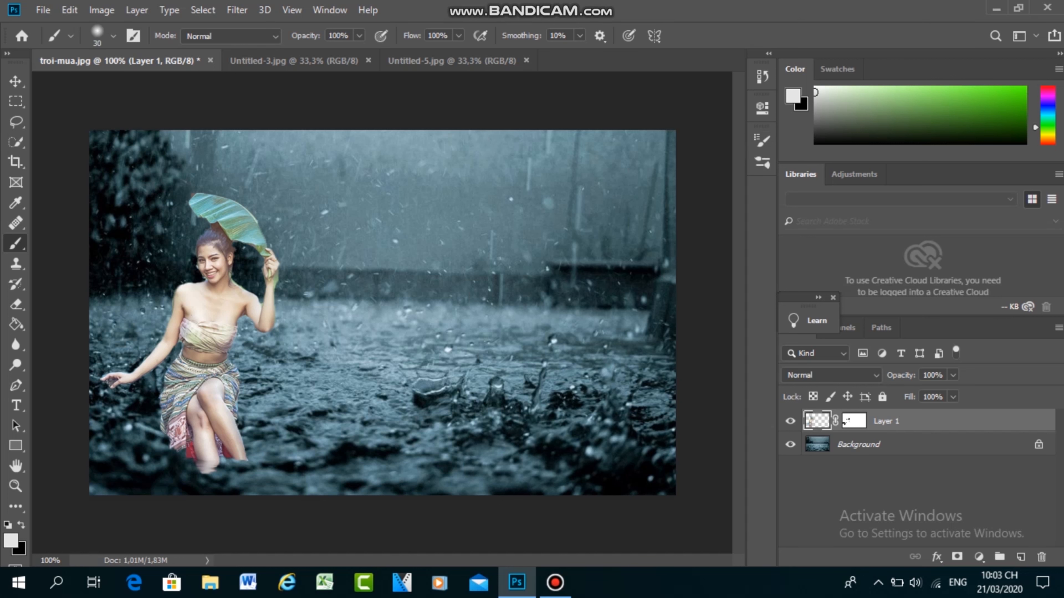
# - Try to fade the fingertips of the lowered hand on Layer 1's mask with the 30 px soft brush
pyautogui.click(189, 225)
pyautogui.hotkey('ctrl', 'z')
pyautogui.click(854, 421)
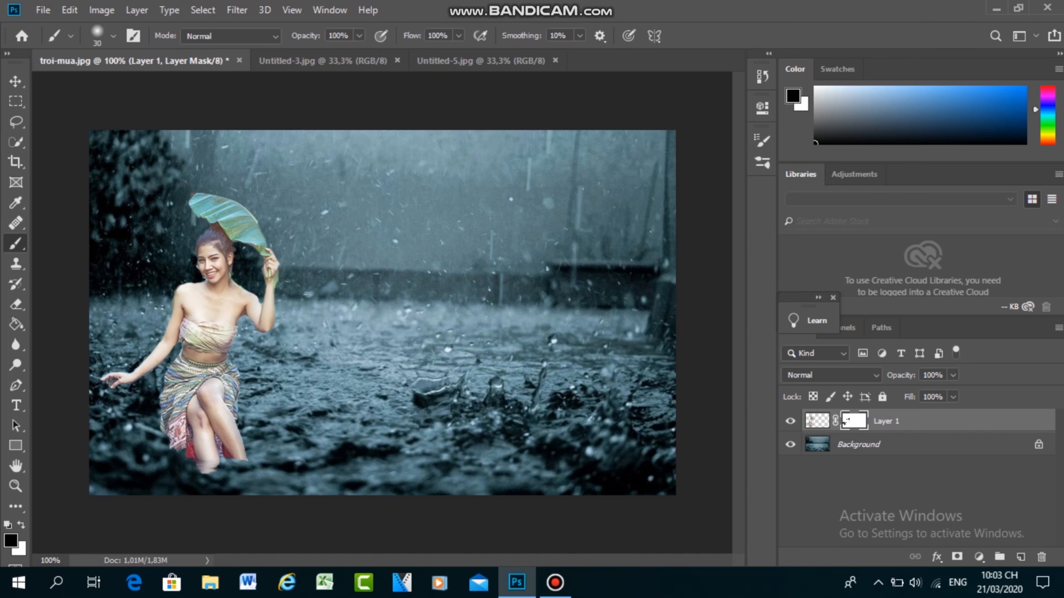
pyautogui.moveTo(110, 378); pyautogui.dragTo(108, 380)
pyautogui.click(900, 488)
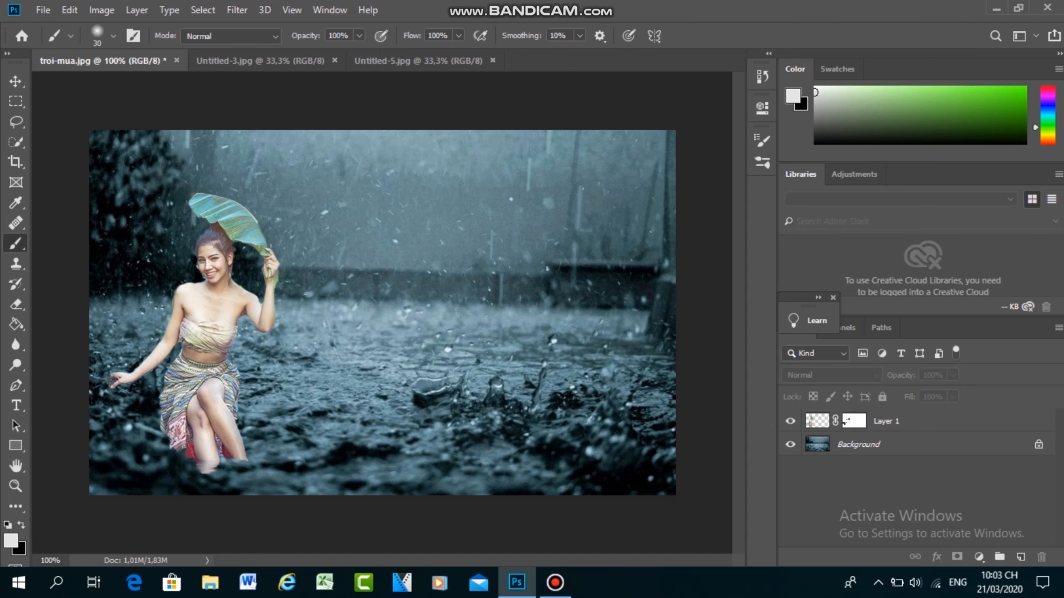
pyautogui.hotkey('ctrl', 'z')
# - Set the soft brush to 62 px and make Layer 1's mask the painting target
pyautogui.click(113, 36)
pyautogui.moveTo(102, 87); pyautogui.dragTo(118, 86)
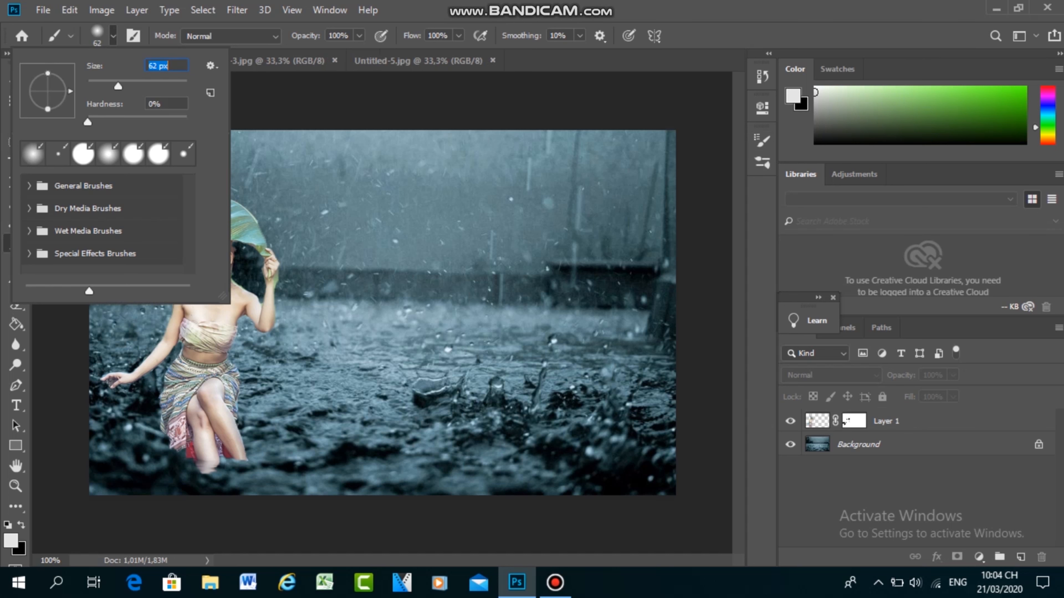
pyautogui.press('Return')
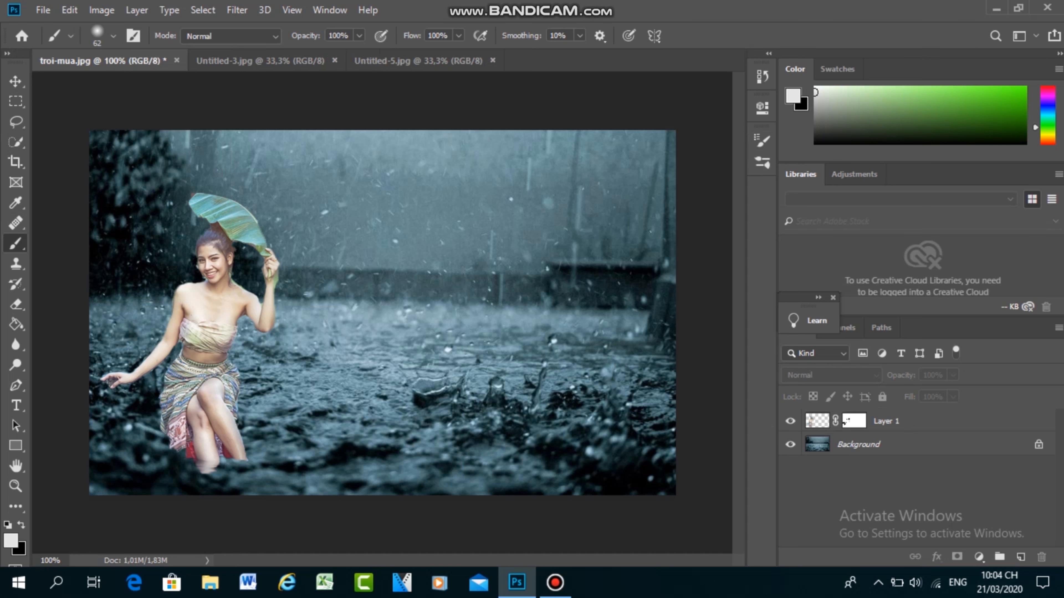
pyautogui.click(853, 421)
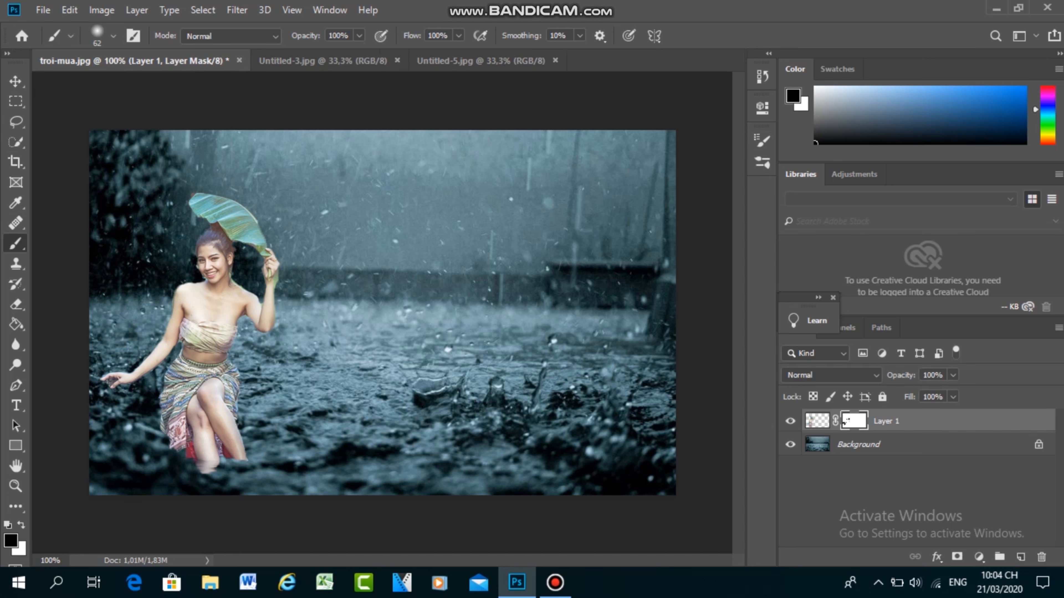
# - Try fading the lowered hand on the mask, enlarging the soft brush to 146 px, and undo the strokes
pyautogui.click(110, 375)
pyautogui.hotkey('ctrl', 'z')
pyautogui.click(113, 36)
pyautogui.moveTo(119, 86); pyautogui.dragTo(147, 86)
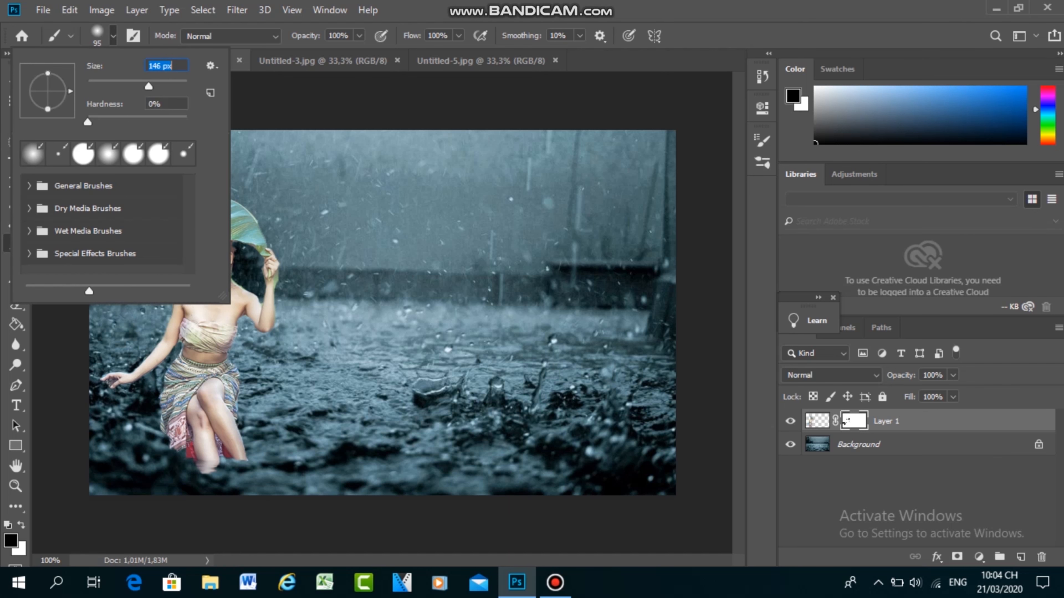
pyautogui.click(113, 36)
pyautogui.click(115, 363)
pyautogui.hotkey('ctrl', 'z')
pyautogui.click(109, 366)
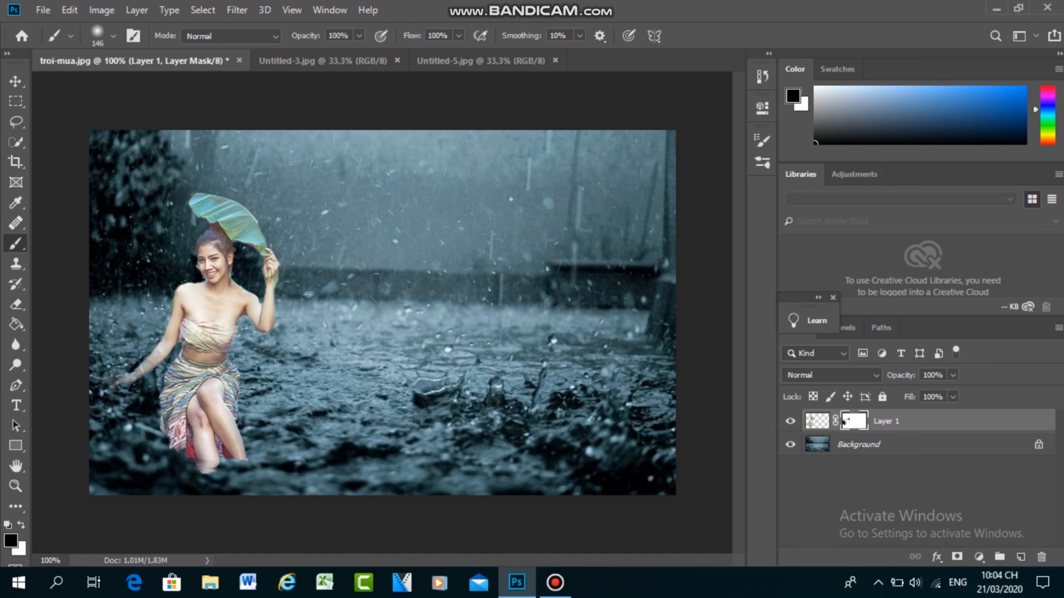
pyautogui.hotkey('ctrl', 'z')
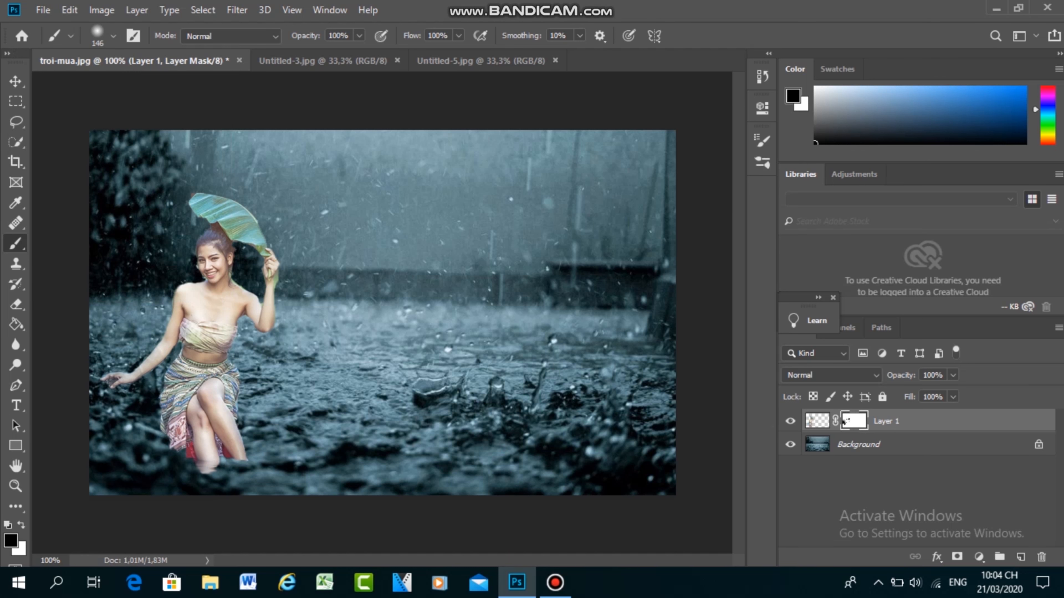
pyautogui.hotkey('ctrl', 'z')
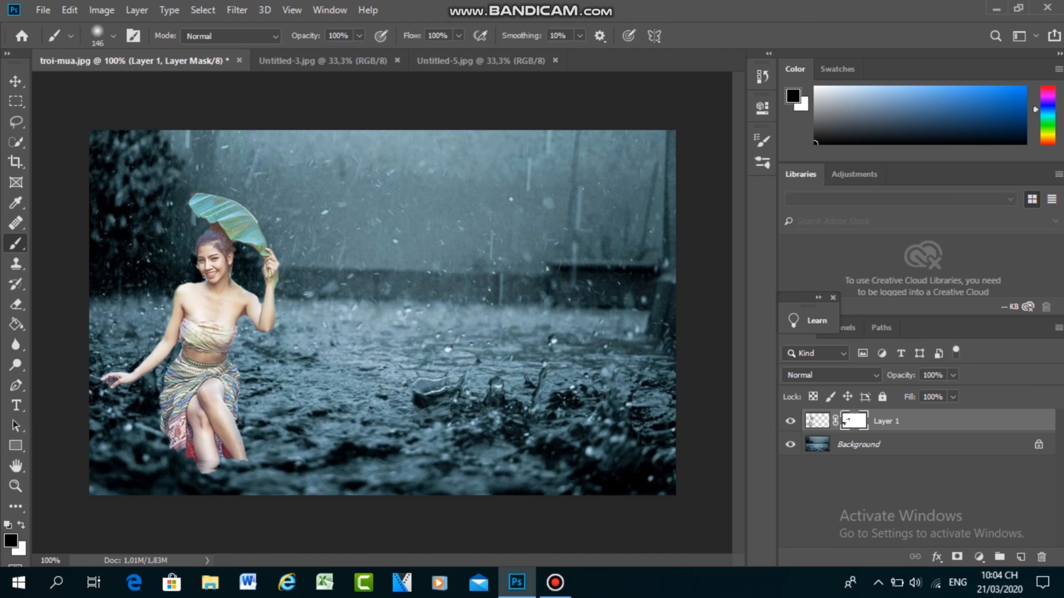
# - Scale the woman down to 88.62% with Free Transform and move her slightly inward from the scene's left edge
pyautogui.press('v')
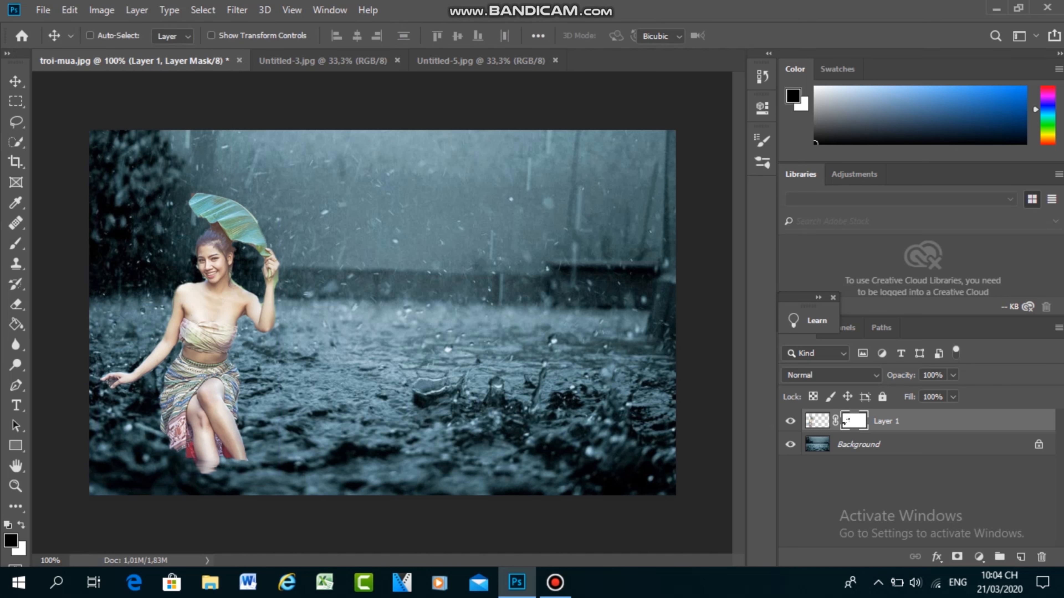
pyautogui.hotkey('ctrl', 't')
pyautogui.moveTo(247, 342); pyautogui.dragTo(290, 321)
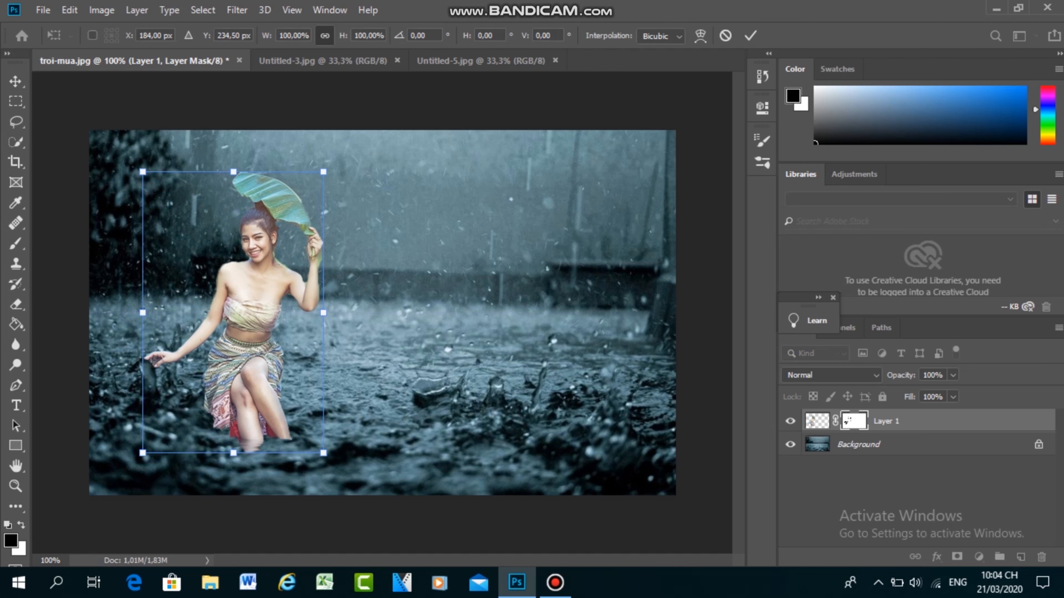
pyautogui.moveTo(324, 172); pyautogui.dragTo(280, 237)
pyautogui.moveTo(215, 386); pyautogui.dragTo(206, 390)
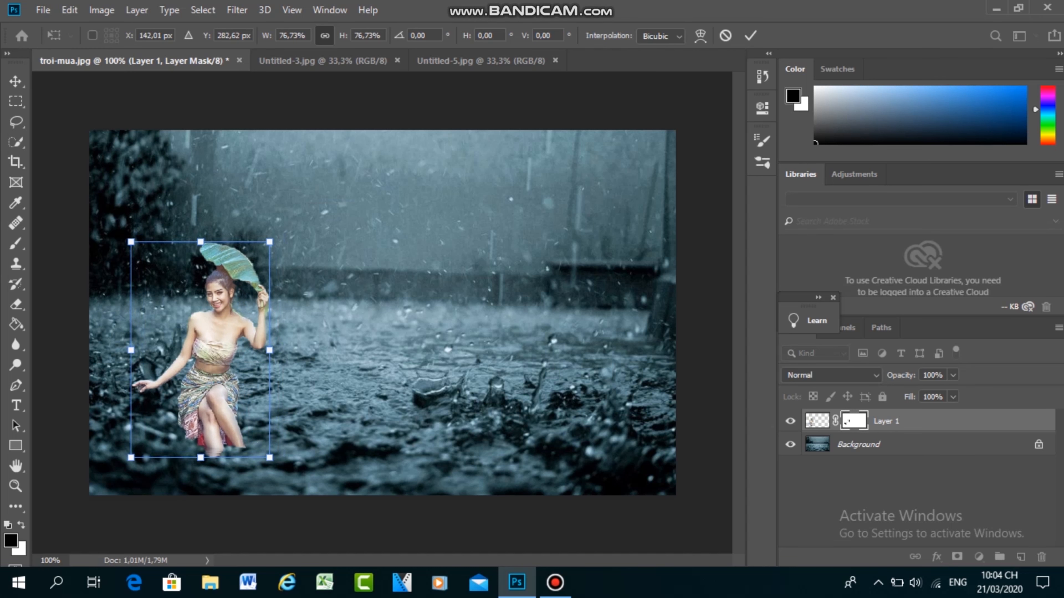
pyautogui.moveTo(270, 242); pyautogui.dragTo(291, 208)
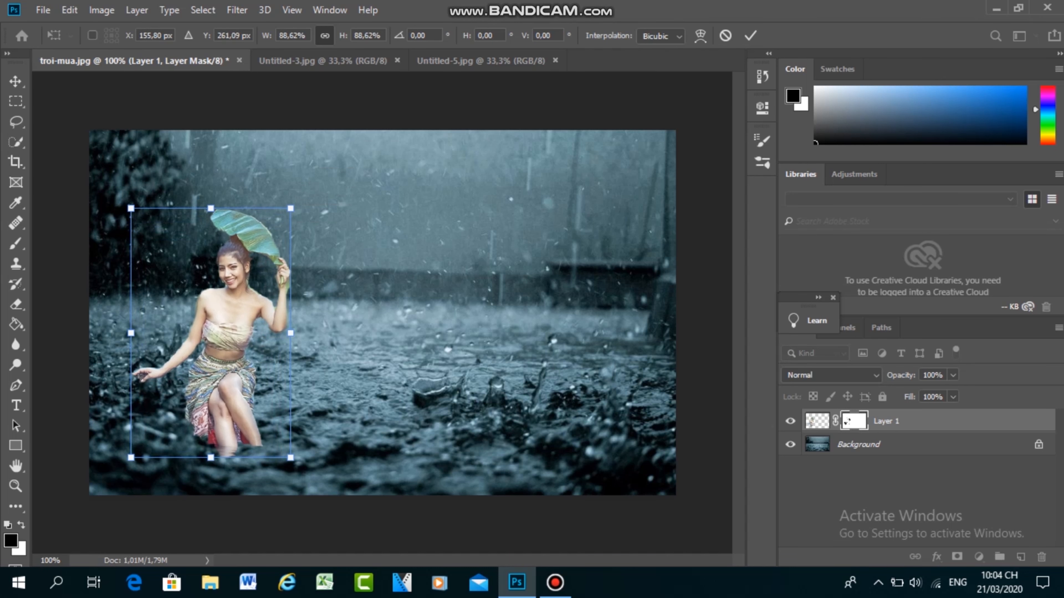
pyautogui.press('Return')
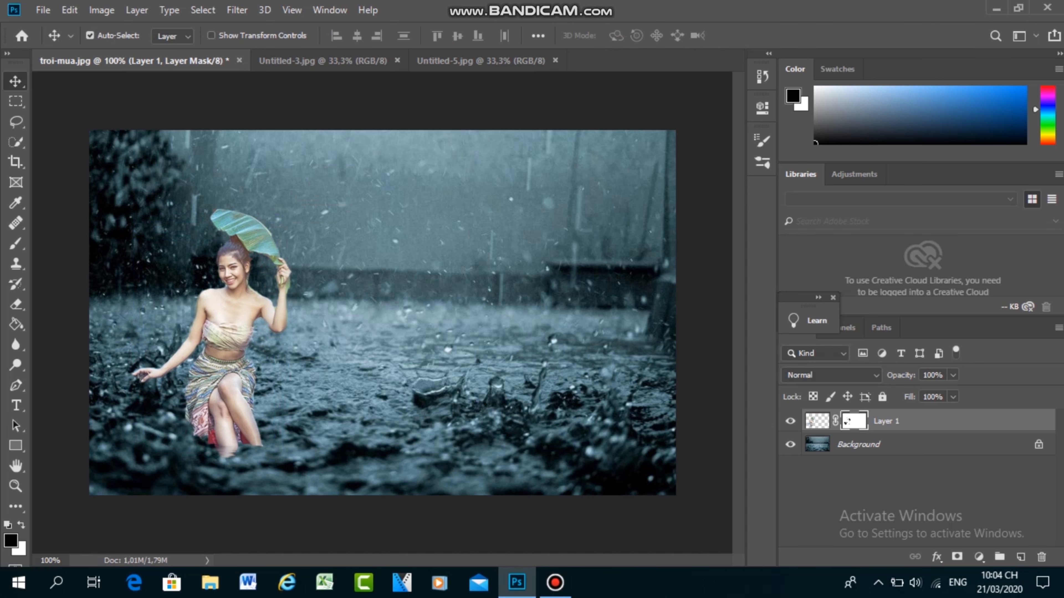
# - Enlarge the soft brush to 174 px and fade the woman's lowered hand into the water on the mask
pyautogui.click(15, 243)
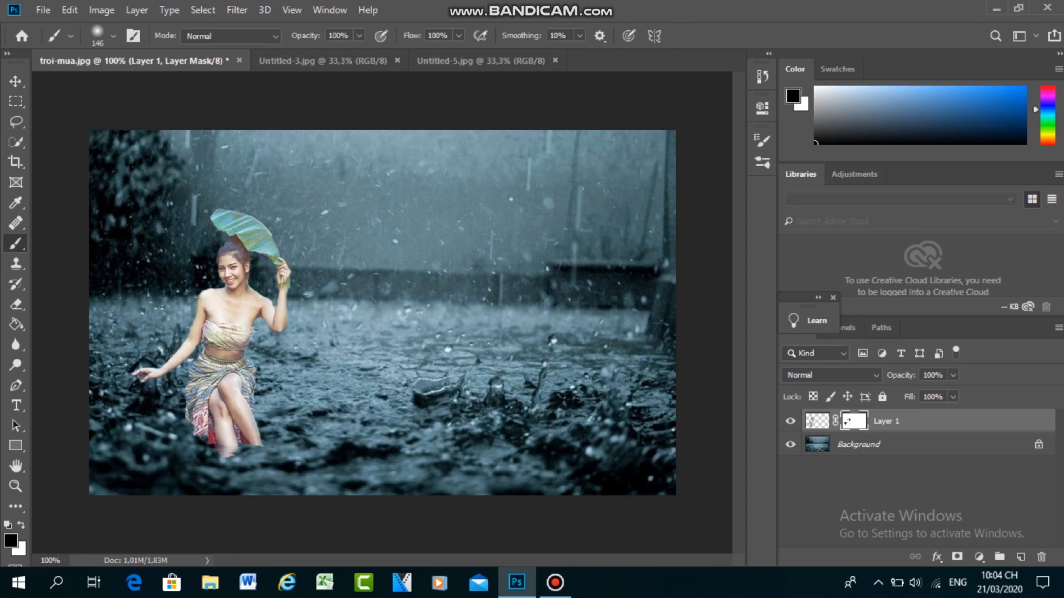
pyautogui.click(113, 36)
pyautogui.moveTo(148, 86); pyautogui.dragTo(155, 86)
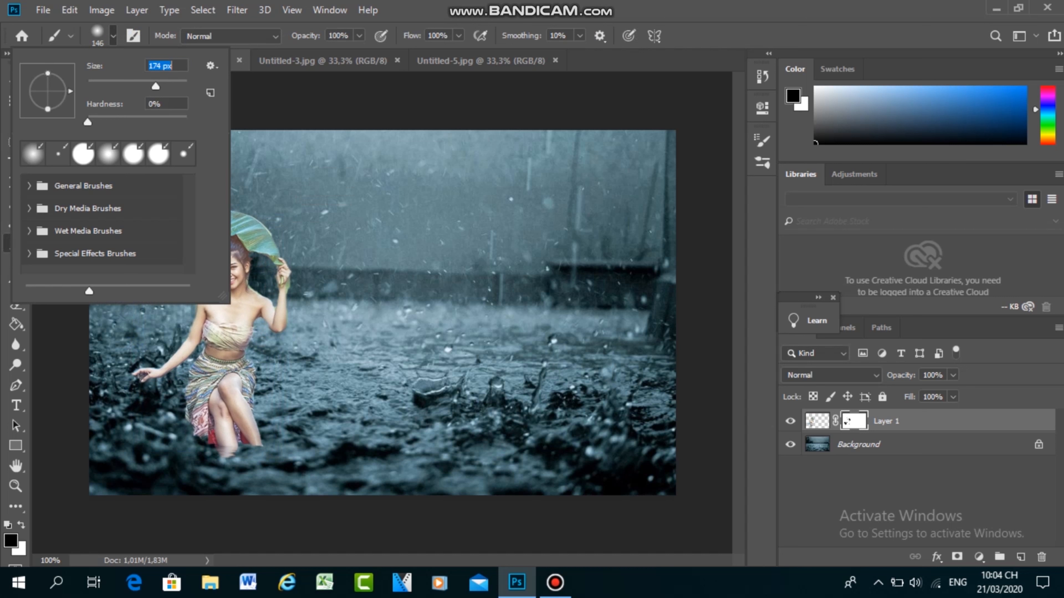
pyautogui.click(118, 374)
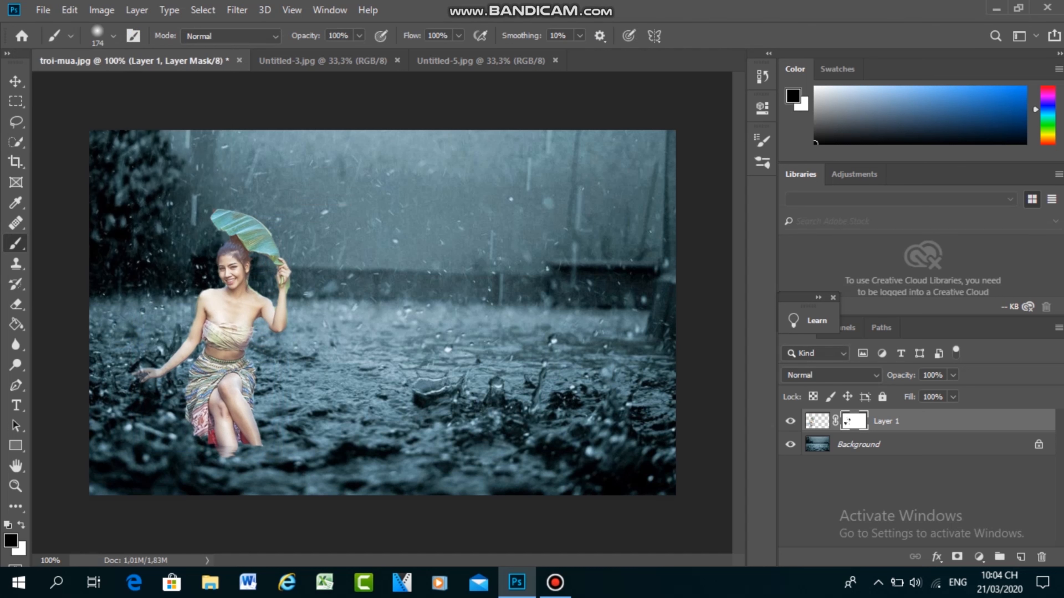
# - Fade the woman's feet and skirt hem into the water on the mask, reducing the soft brush to 80 px
pyautogui.moveTo(228, 440)
pyautogui.mouseDown()
pyautogui.moveTo(254, 438)
pyautogui.moveTo(260, 466)
pyautogui.moveTo(212, 464)
pyautogui.mouseUp()
pyautogui.click(224, 453)
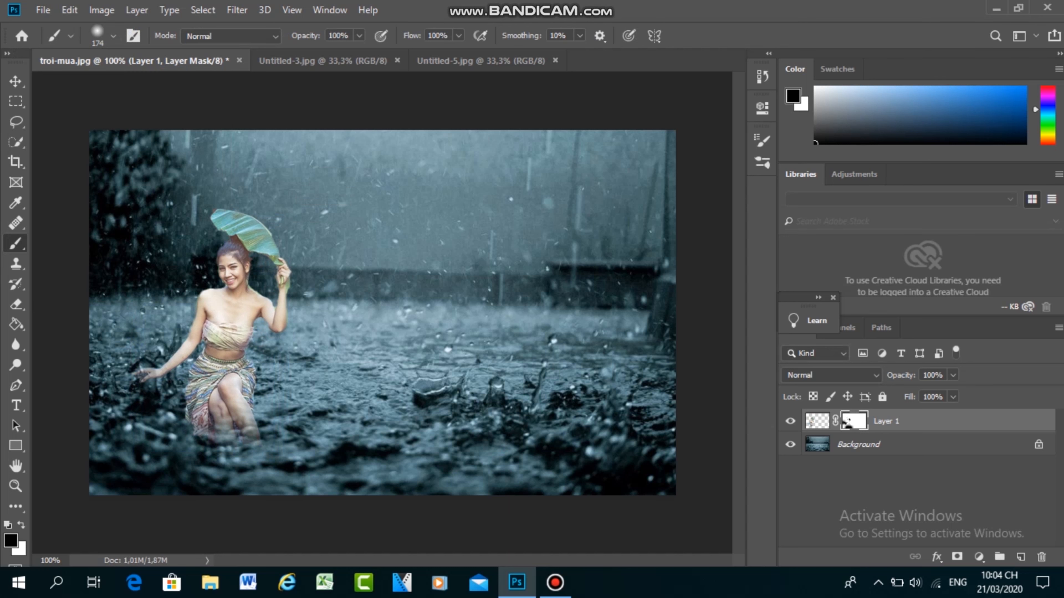
pyautogui.click(151, 332)
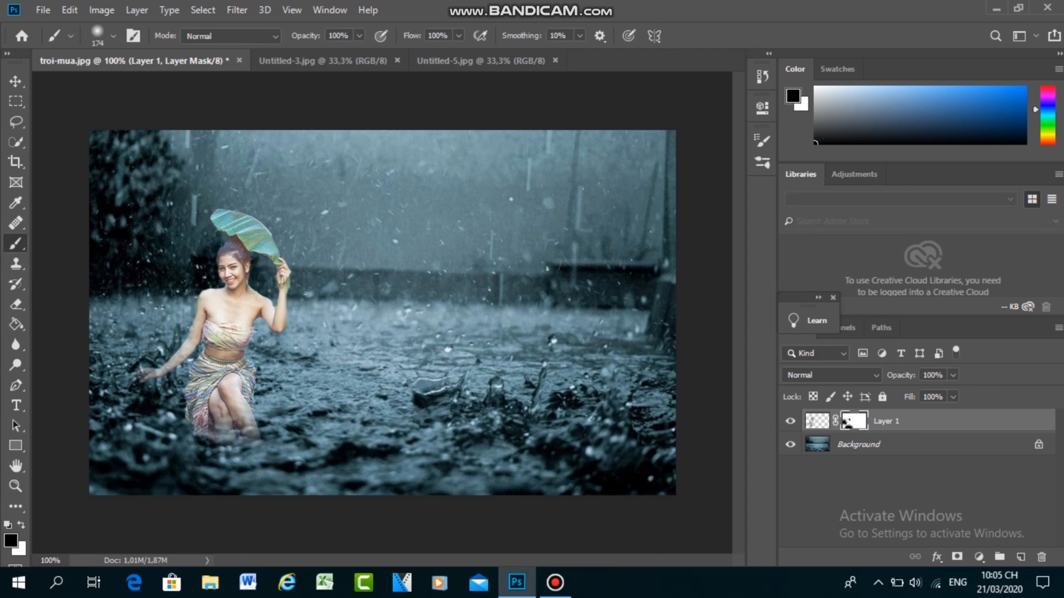
pyautogui.press('[')
pyautogui.press('[')
pyautogui.press('[')
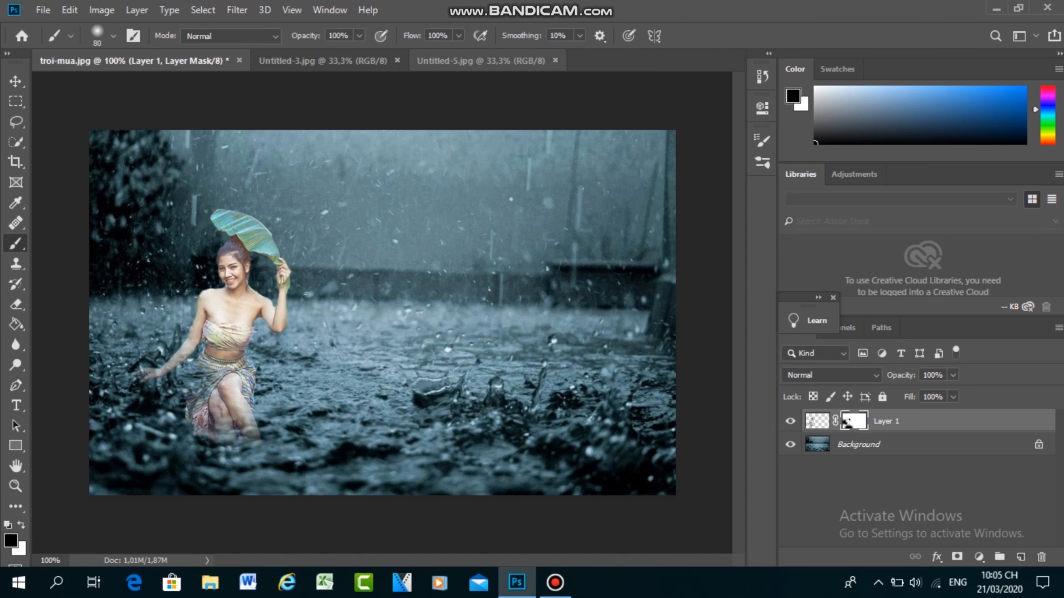
# - Bring the boy carrying baskets from Untitled-5.jpg into the troi-mua.jpg composition as a new layer
pyautogui.click(481, 61)
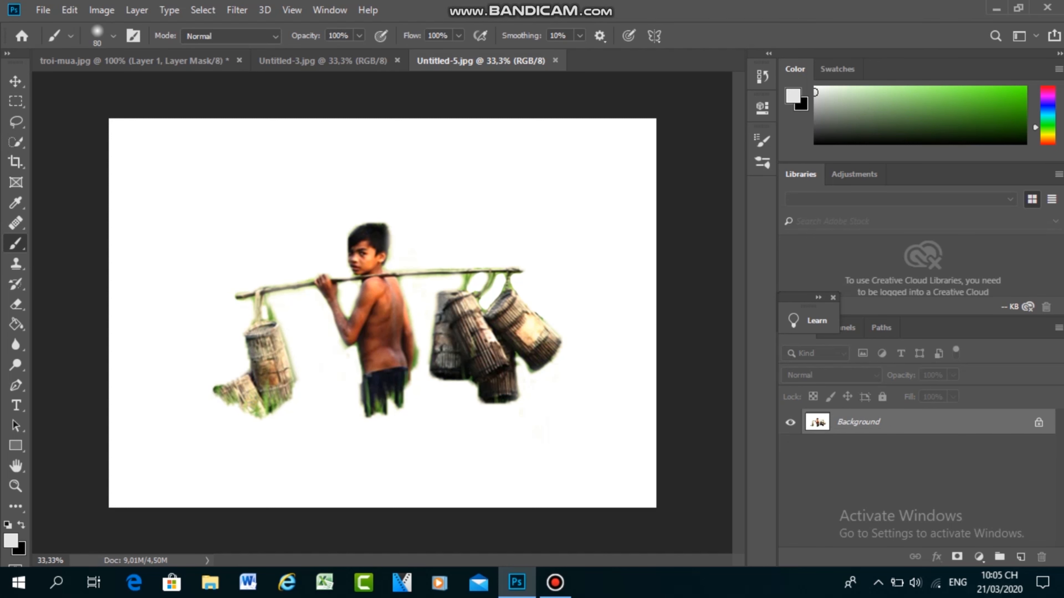
pyautogui.press('v')
pyautogui.moveTo(389, 306); pyautogui.dragTo(369, 289)
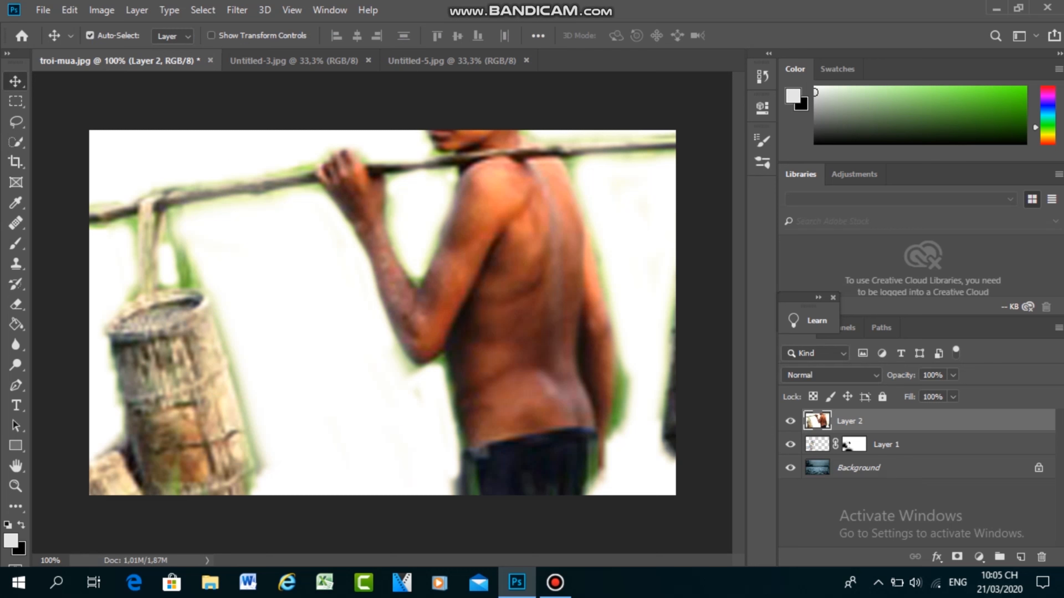
# - Scale the boy's layer down to 16.71% with Free Transform and place it beside the woman over the background wall
pyautogui.hotkey('ctrl', 't')
pyautogui.moveTo(655, 430); pyautogui.dragTo(371, 295)
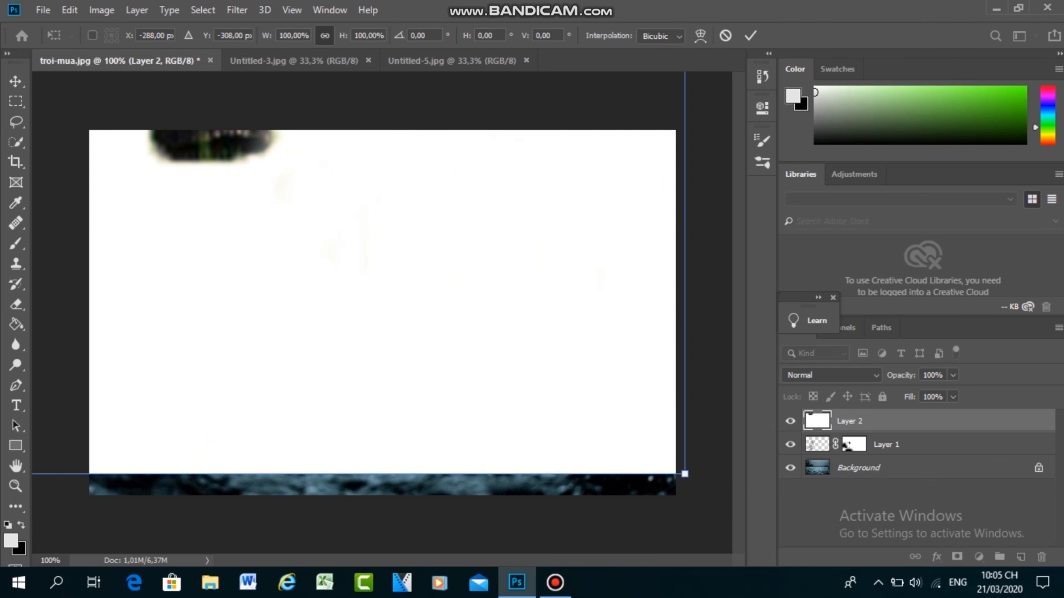
pyautogui.moveTo(685, 474); pyautogui.dragTo(451, 251)
pyautogui.moveTo(400, 166); pyautogui.dragTo(550, 278)
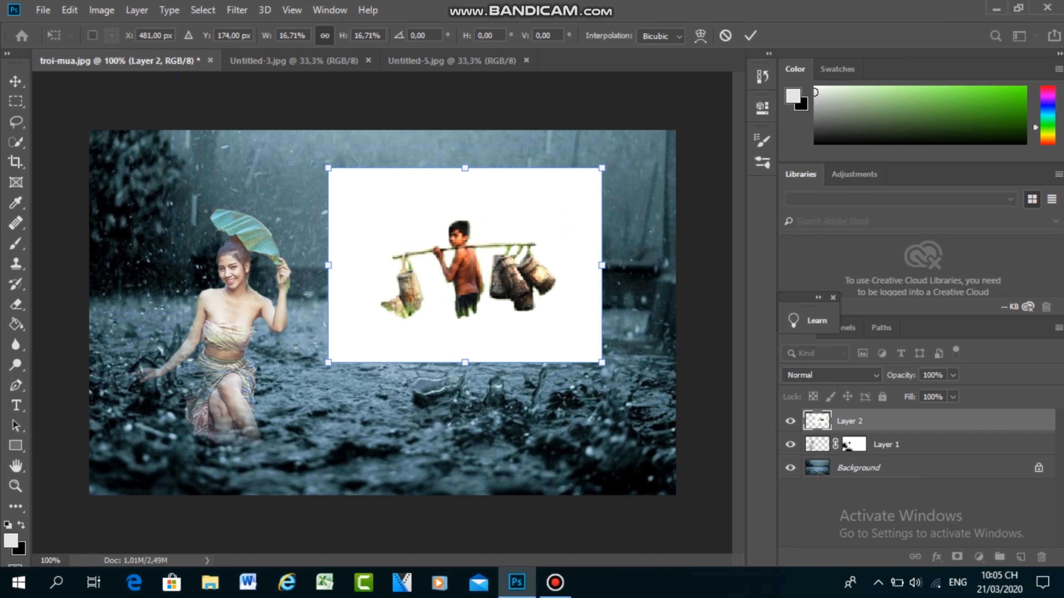
pyautogui.press('Return')
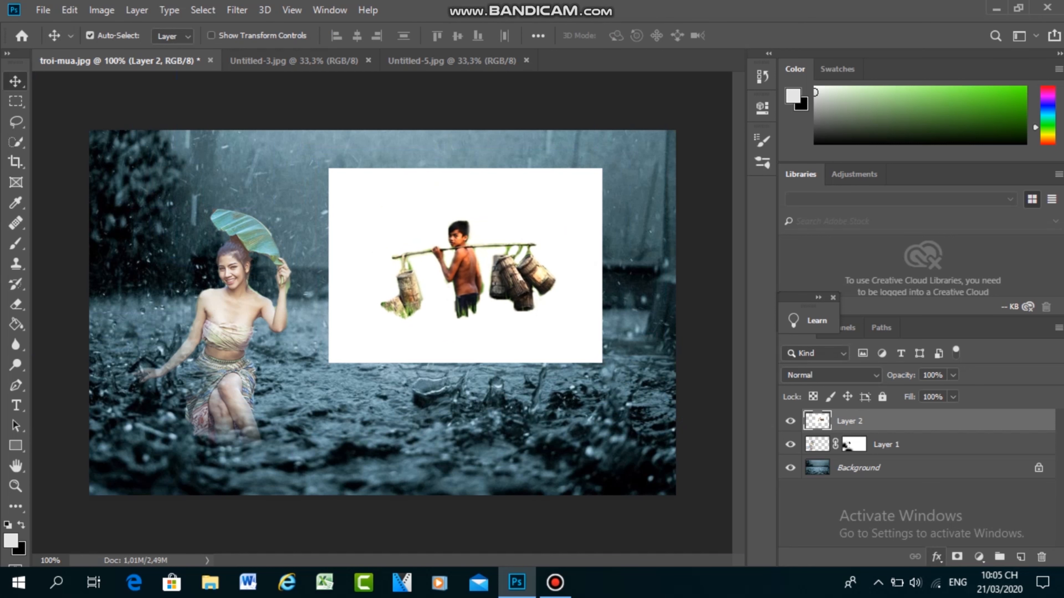
# - Add a layer mask to the boy's layer and paint away its outer white background with the soft 80 px brush
pyautogui.click(957, 557)
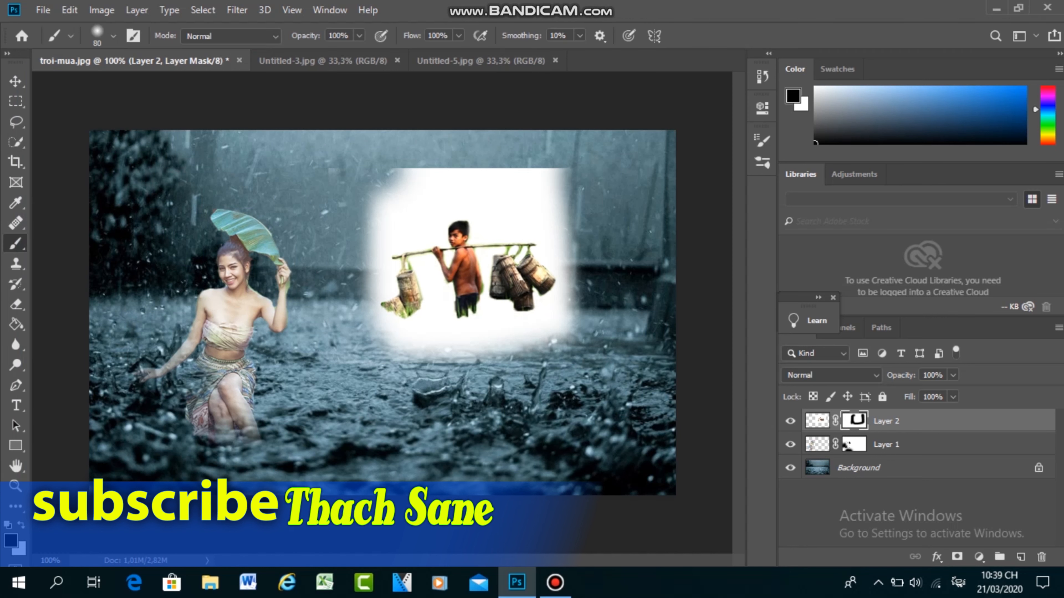
pyautogui.moveTo(559, 174)
pyautogui.mouseDown()
pyautogui.moveTo(528, 184)
pyautogui.moveTo(402, 182)
pyautogui.moveTo(490, 195)
pyautogui.mouseUp()
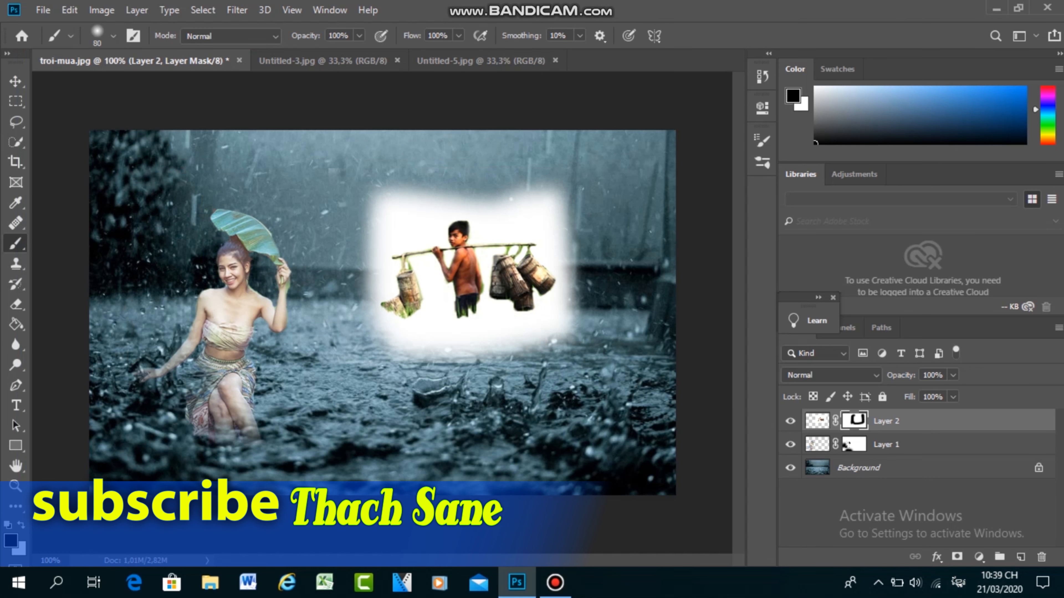
pyautogui.moveTo(563, 193); pyautogui.dragTo(390, 191)
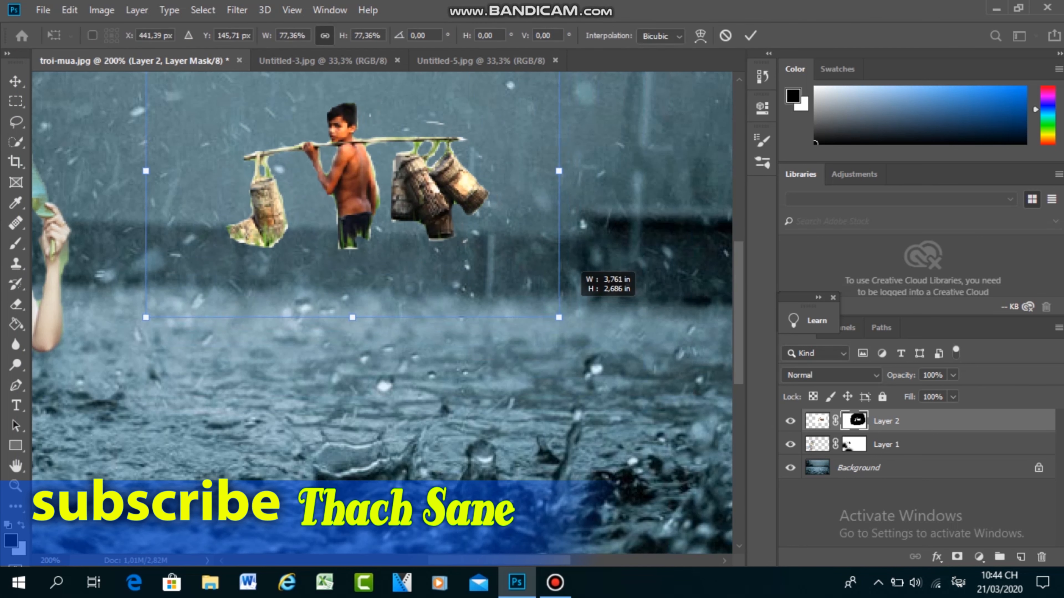
# - Scale the masked boy down to 59.49% with Free Transform and move him farther from the woman
pyautogui.moveTo(576, 270); pyautogui.dragTo(547, 234)
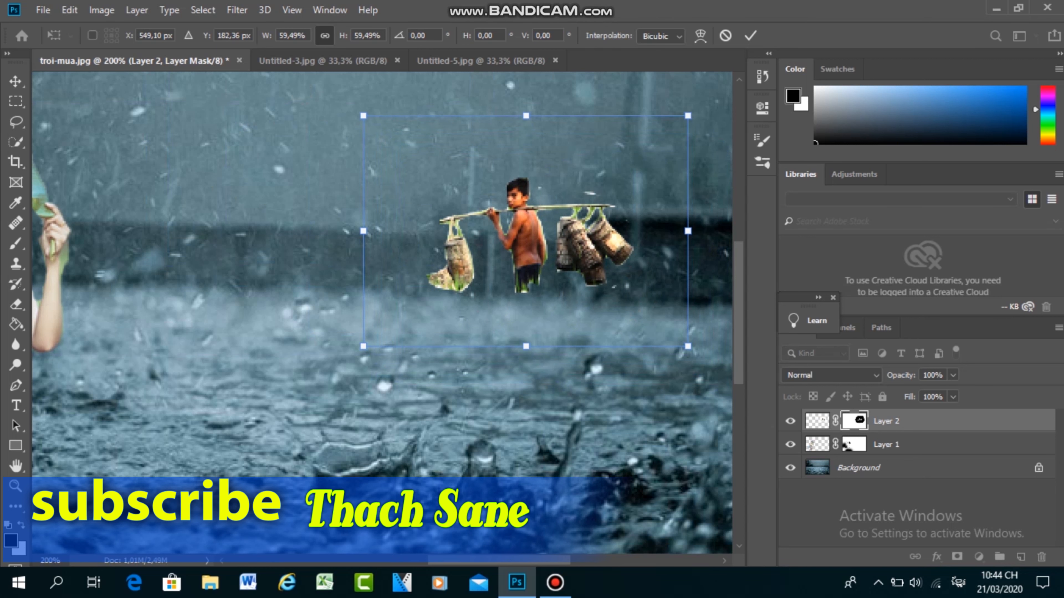
pyautogui.press('Return')
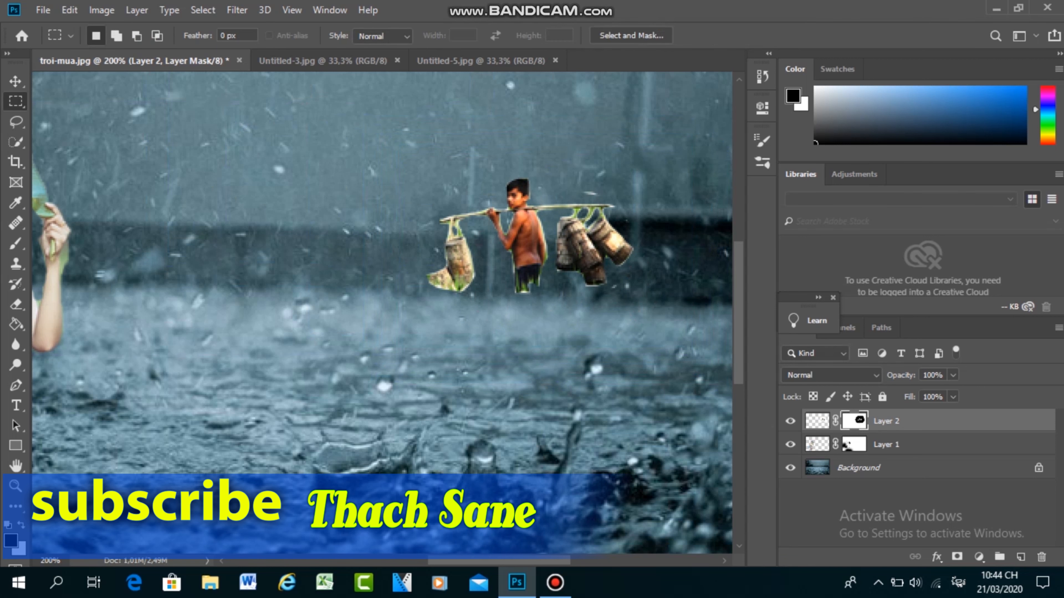
pyautogui.hotkey('ctrl', '-')
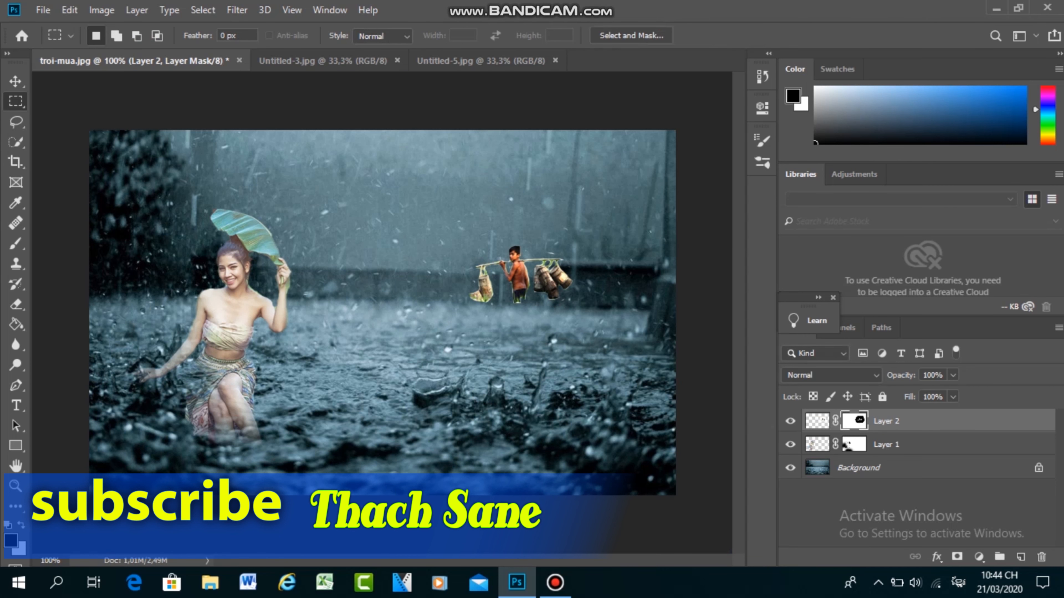
# - Enlarge the boy to 192.68% with Free Transform and position him just above the water, opposite the woman
pyautogui.press('v')
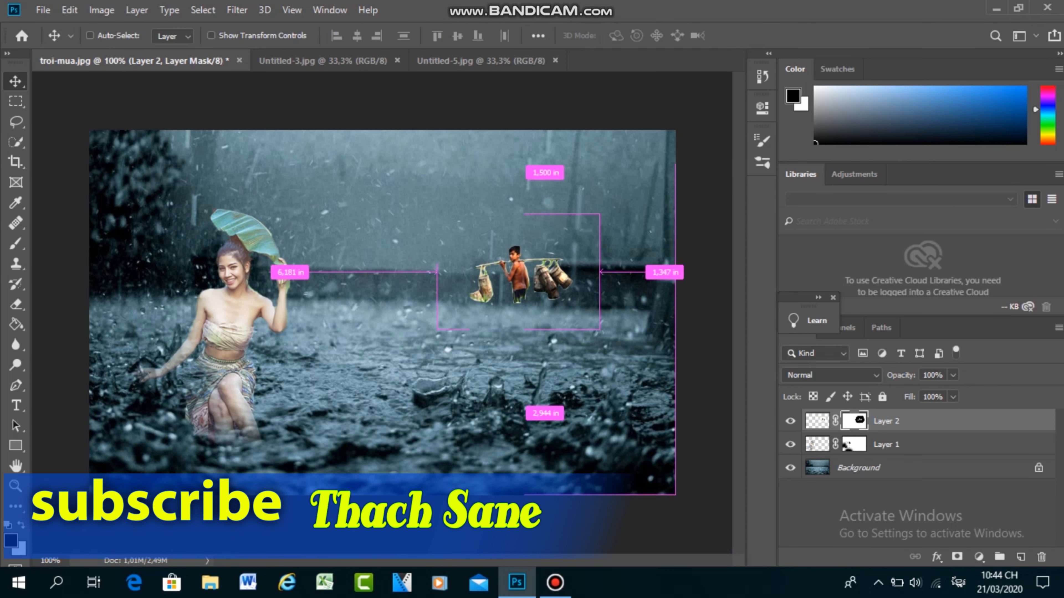
pyautogui.hotkey('ctrl', 't')
pyautogui.moveTo(600, 330); pyautogui.dragTo(683, 389)
pyautogui.moveTo(561, 291); pyautogui.dragTo(490, 198)
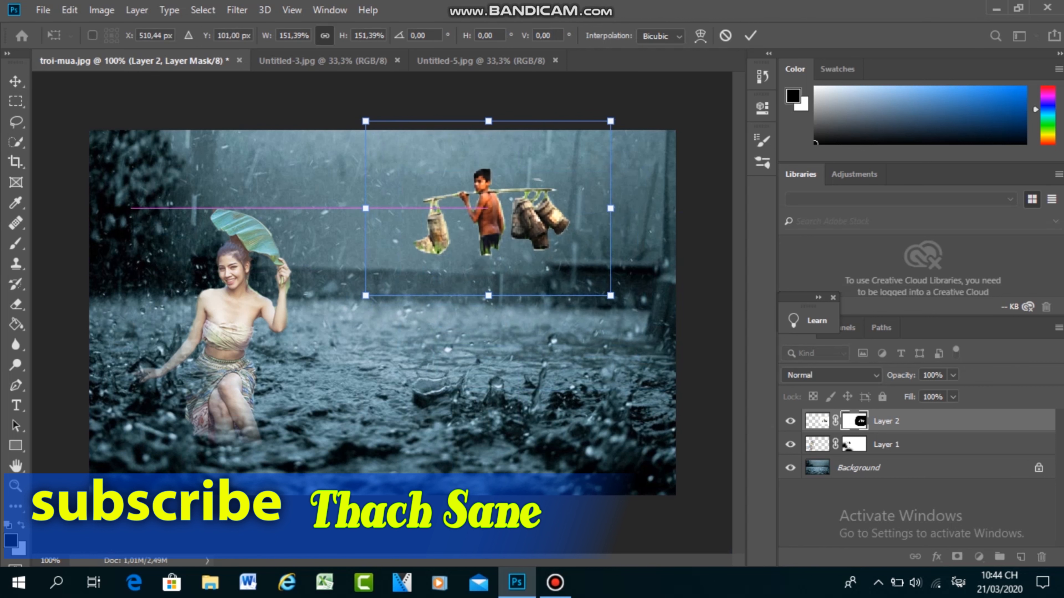
pyautogui.moveTo(610, 296); pyautogui.dragTo(677, 344)
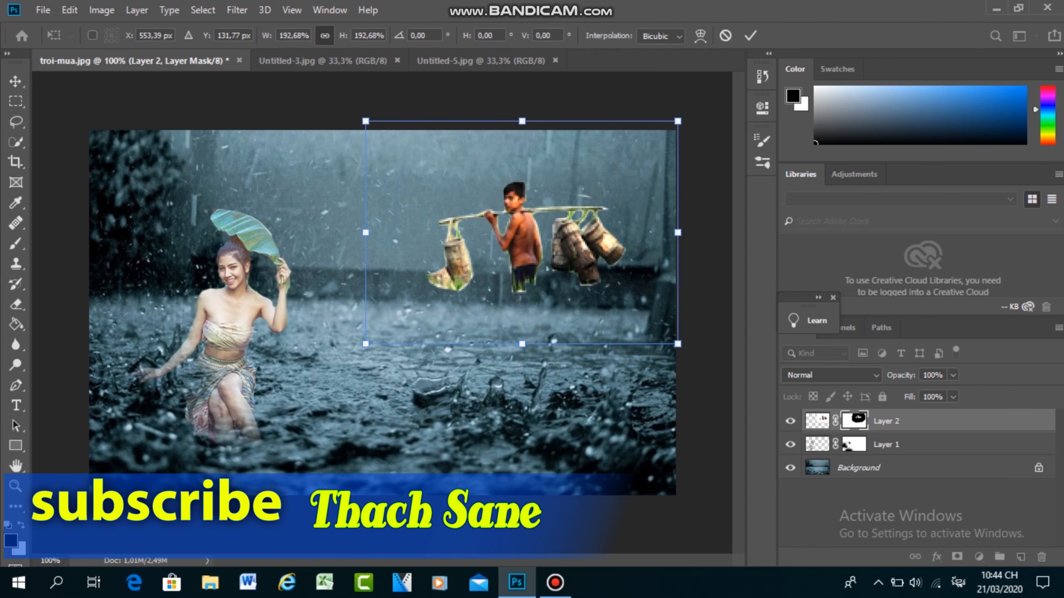
pyautogui.moveTo(613, 227); pyautogui.dragTo(596, 247)
pyautogui.press('Return')
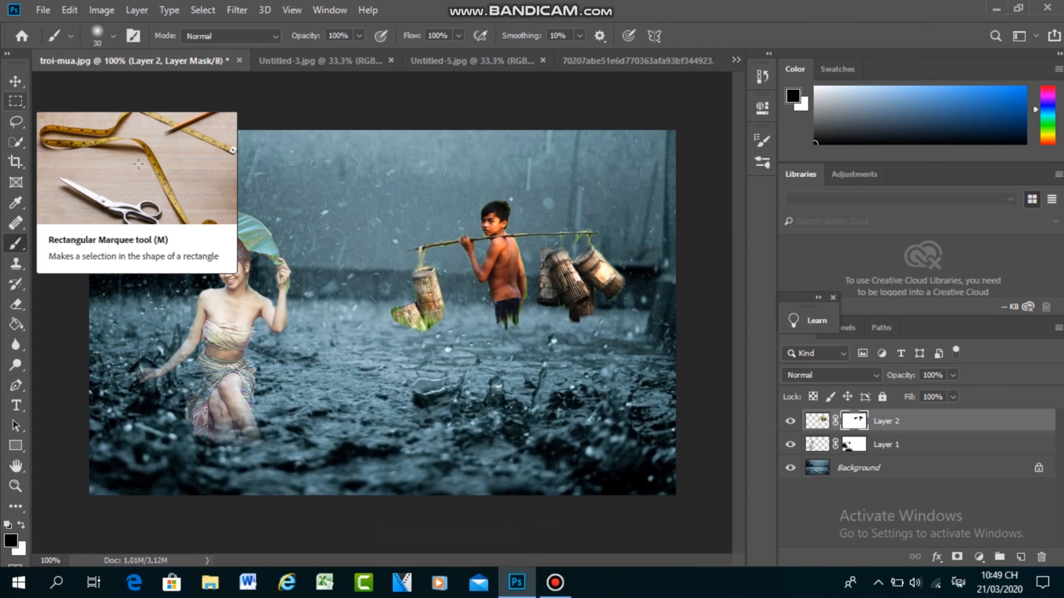
# - Scale the boy and his baskets up to 110.52% with Free Transform and nudge them slightly toward the woman
pyautogui.click(16, 101)
pyautogui.hotkey('ctrl', 't')
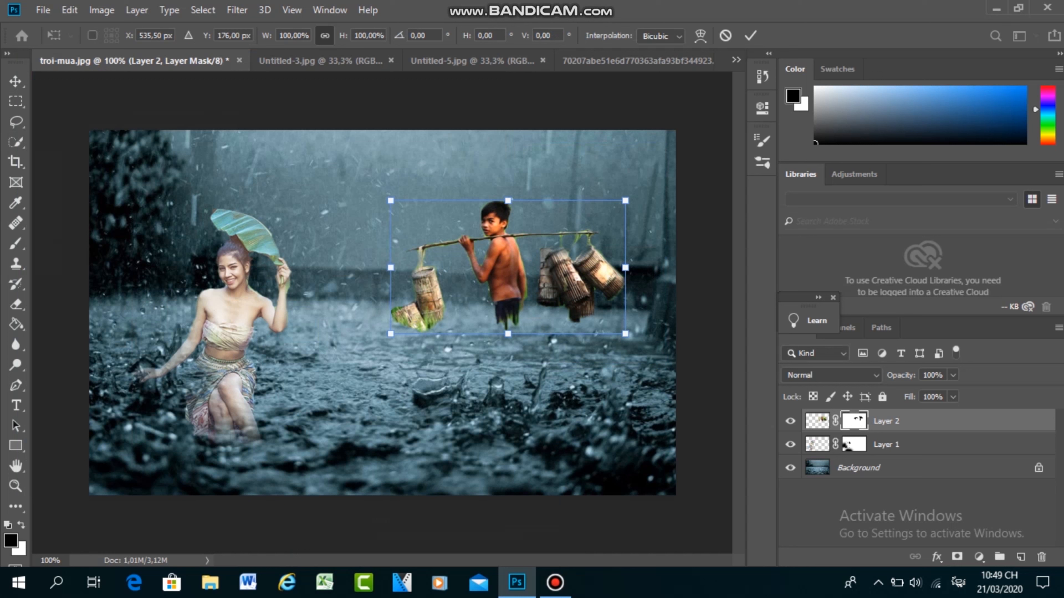
pyautogui.moveTo(625, 201); pyautogui.dragTo(650, 186)
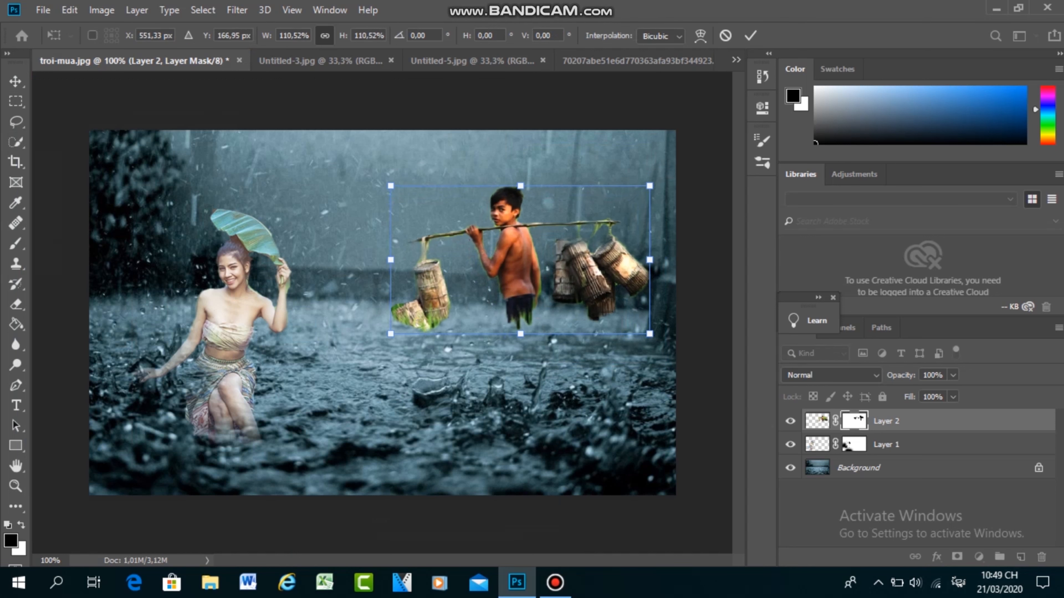
pyautogui.moveTo(504, 253)
pyautogui.mouseDown()
pyautogui.moveTo(496, 240)
pyautogui.moveTo(497, 253)
pyautogui.mouseUp()
pyautogui.press('Return')
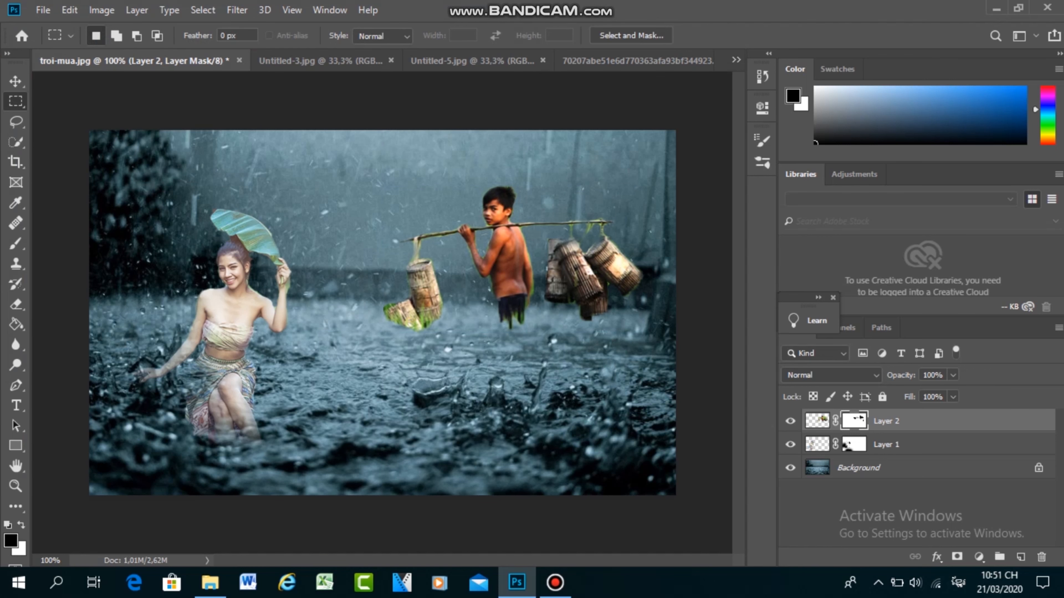
# - Open 495-blogradio-mua-dau-mua-roi-ngay-yeu-cuoi-4.jpg from the BEAUTIFUL PICTURE folder
pyautogui.click(43, 10)
pyautogui.click(62, 42)
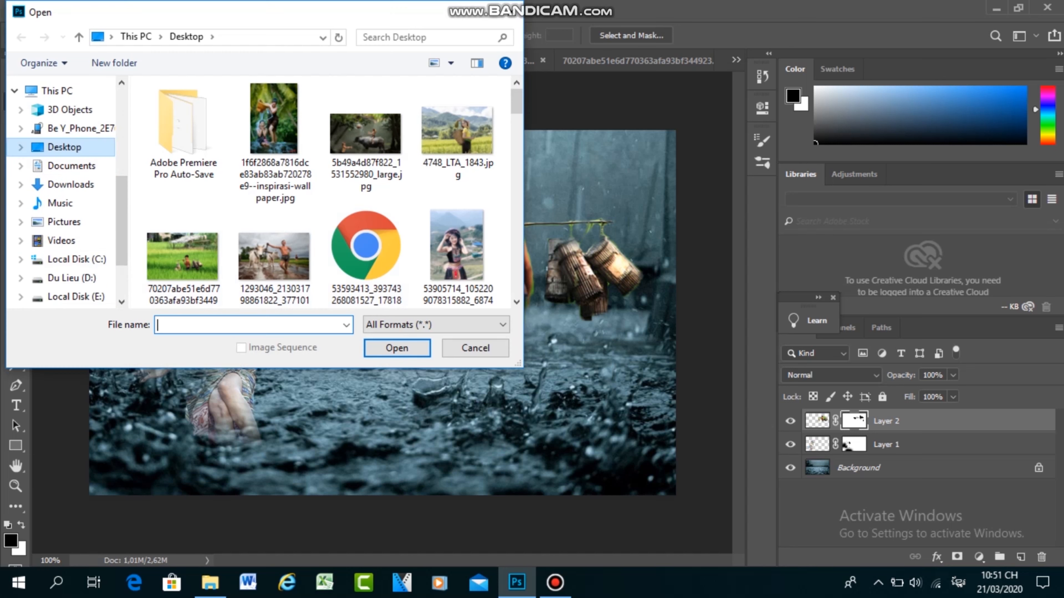
pyautogui.scroll(1, 67, 162)
pyautogui.scroll(3, 68, 147)
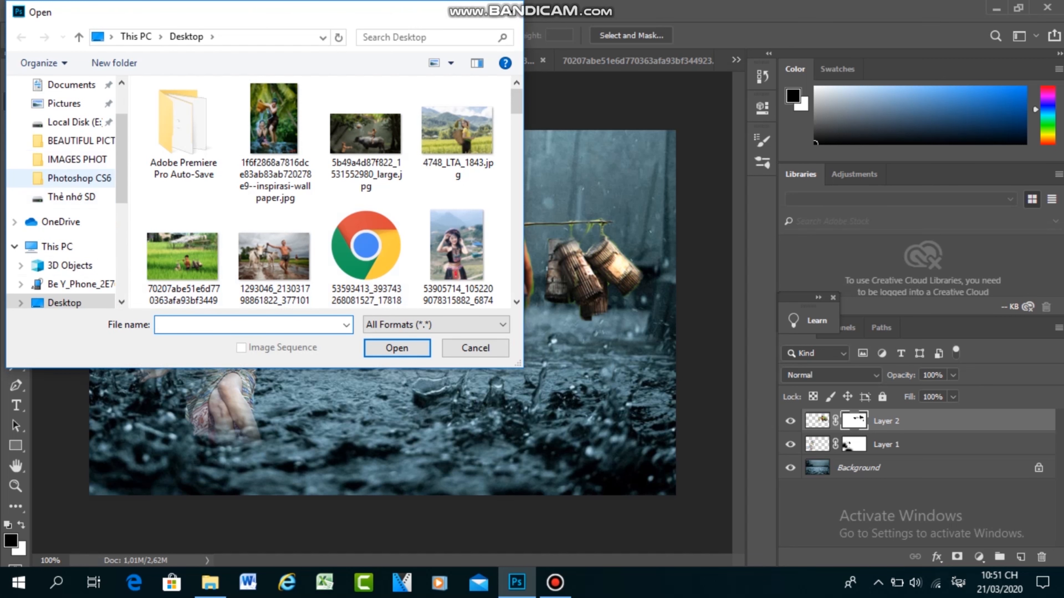
pyautogui.click(67, 141)
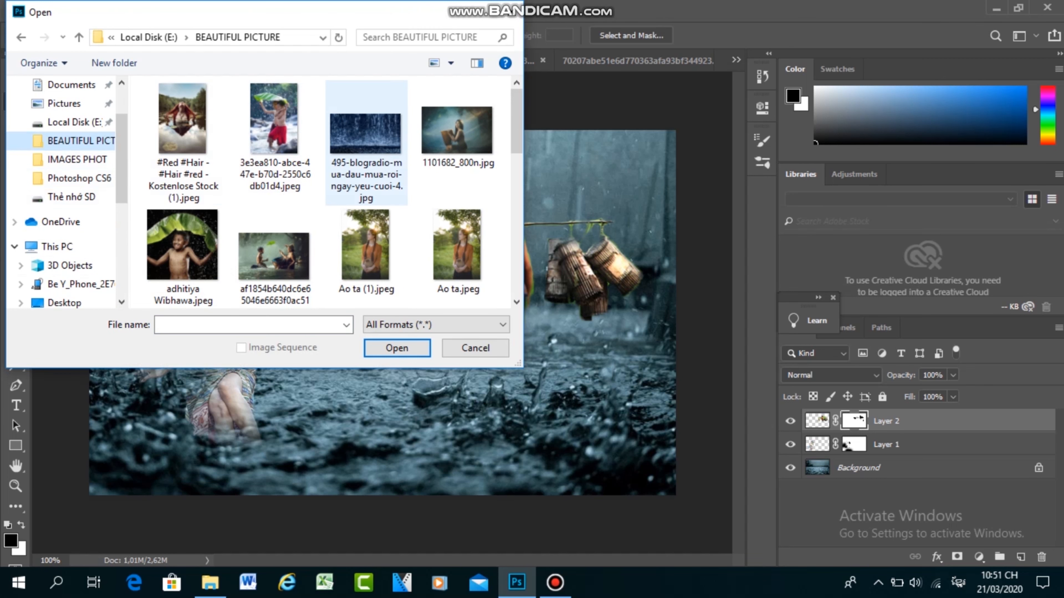
pyautogui.click(366, 142)
pyautogui.press('Return')
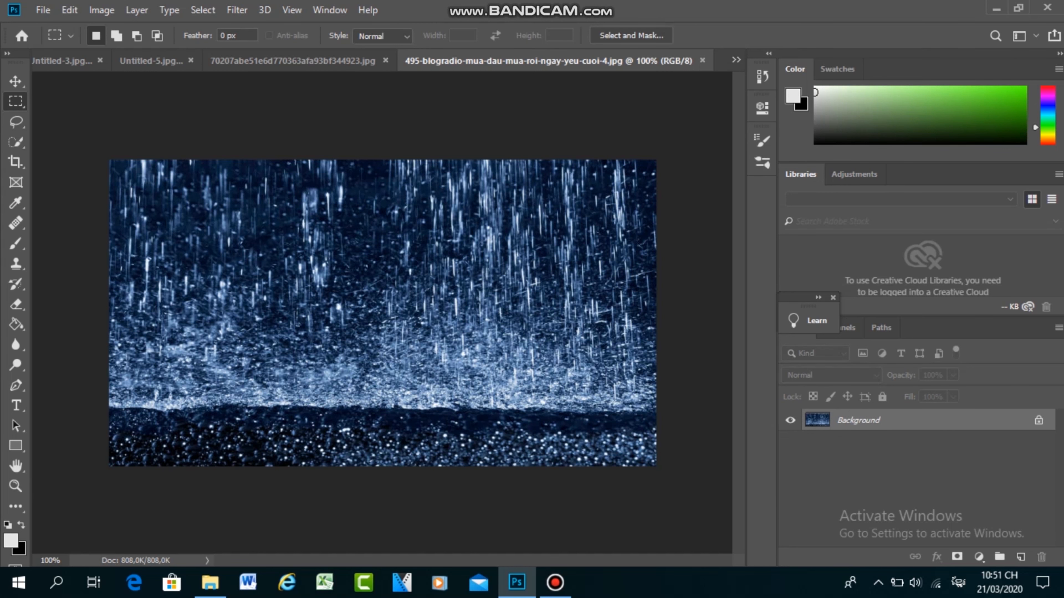
# - Select the falling rain and splashes above the dark ground with Quick Selection and try to move them into the composition
pyautogui.press('w')
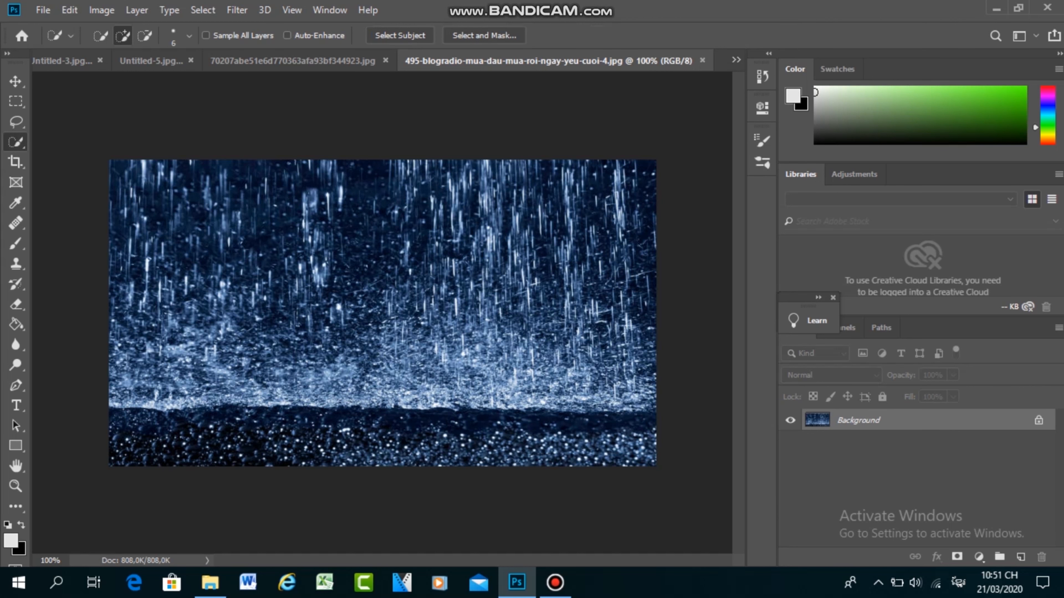
pyautogui.moveTo(129, 201)
pyautogui.mouseDown()
pyautogui.moveTo(268, 222)
pyautogui.moveTo(532, 222)
pyautogui.moveTo(619, 243)
pyautogui.moveTo(603, 302)
pyautogui.moveTo(159, 343)
pyautogui.moveTo(603, 373)
pyautogui.moveTo(544, 386)
pyautogui.mouseUp()
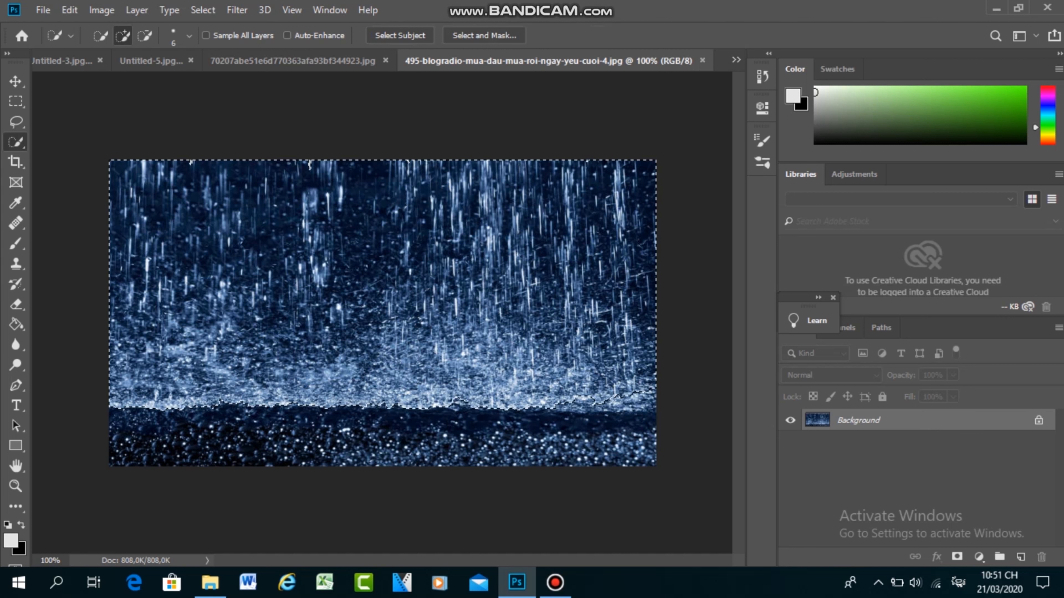
pyautogui.press('v')
pyautogui.moveTo(320, 262); pyautogui.dragTo(368, 294)
# - Close the source documents Untitled-3.jpg, Untitled-5.jpg and 70207abe51e6d770363afa93bf344923.jpg
pyautogui.click(178, 60)
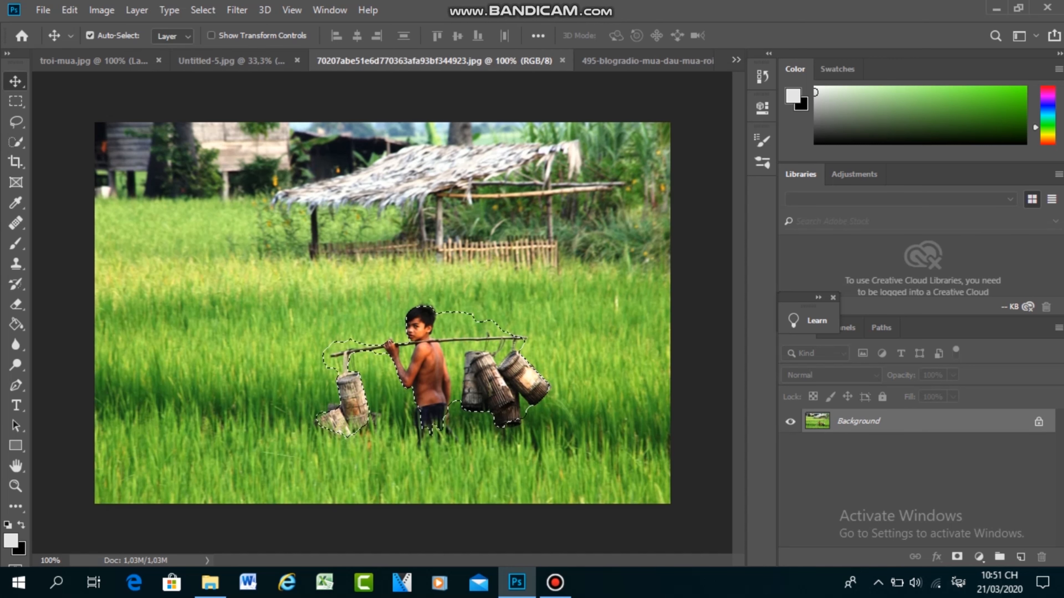
pyautogui.click(297, 61)
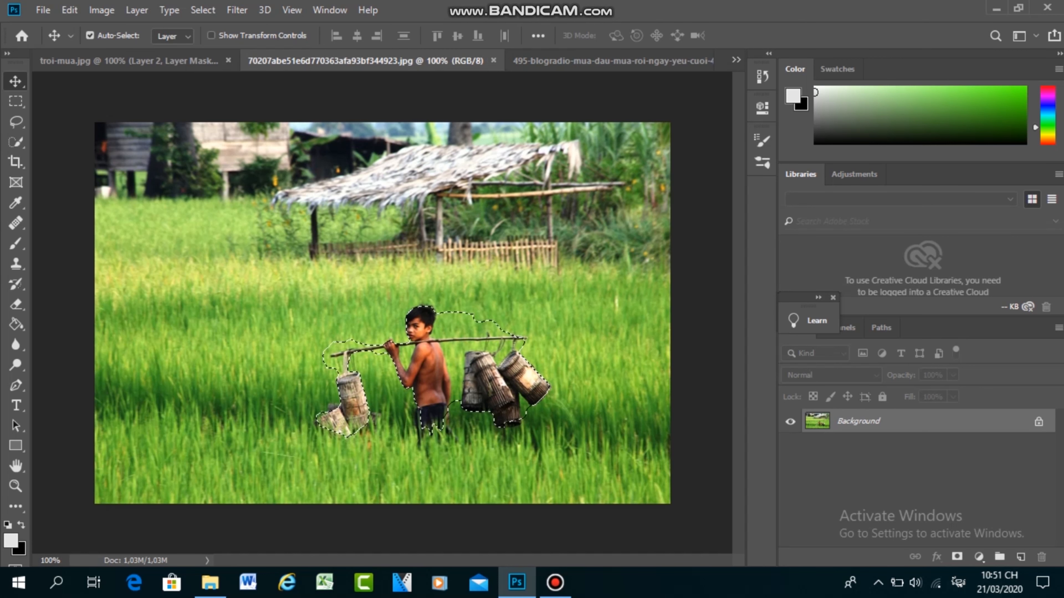
pyautogui.click(125, 61)
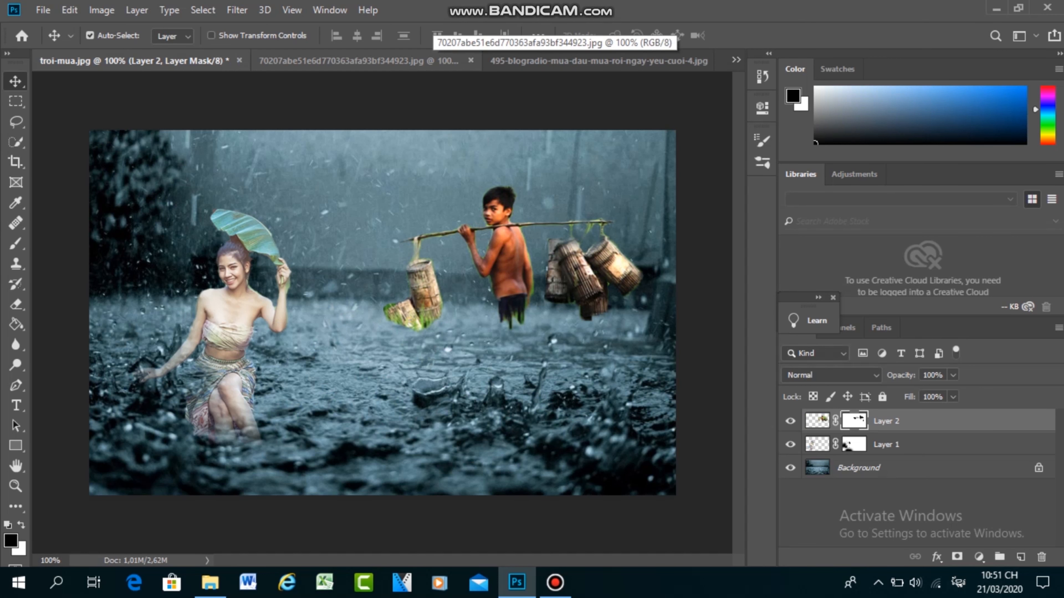
pyautogui.click(470, 61)
# - Bring the selected rain into troi-mua.jpg as a new layer covering the boy and the upper background
pyautogui.click(444, 61)
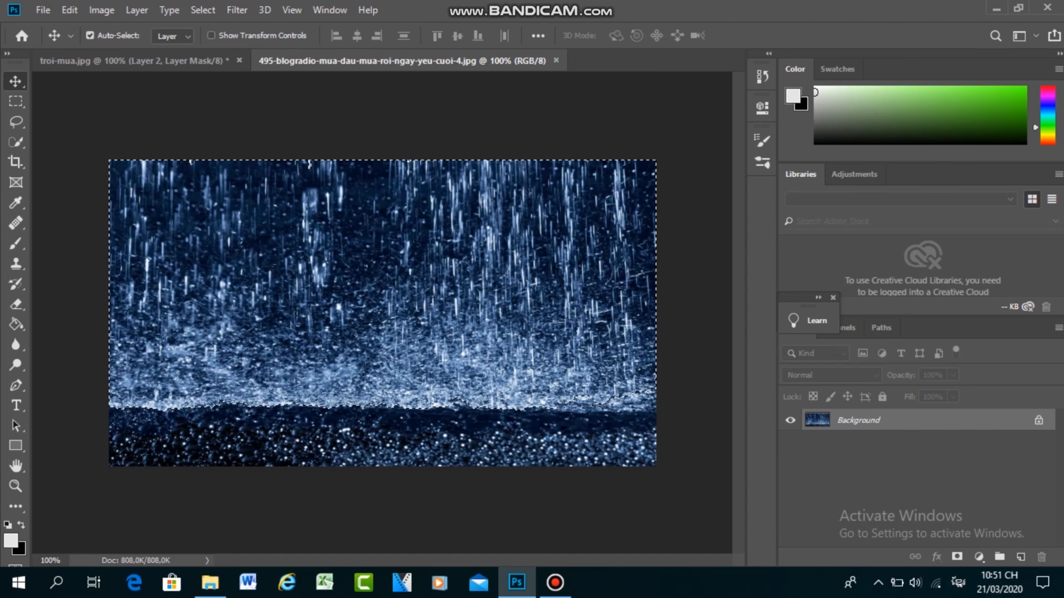
pyautogui.moveTo(351, 253); pyautogui.dragTo(268, 201)
pyautogui.moveTo(512, 215); pyautogui.dragTo(508, 202)
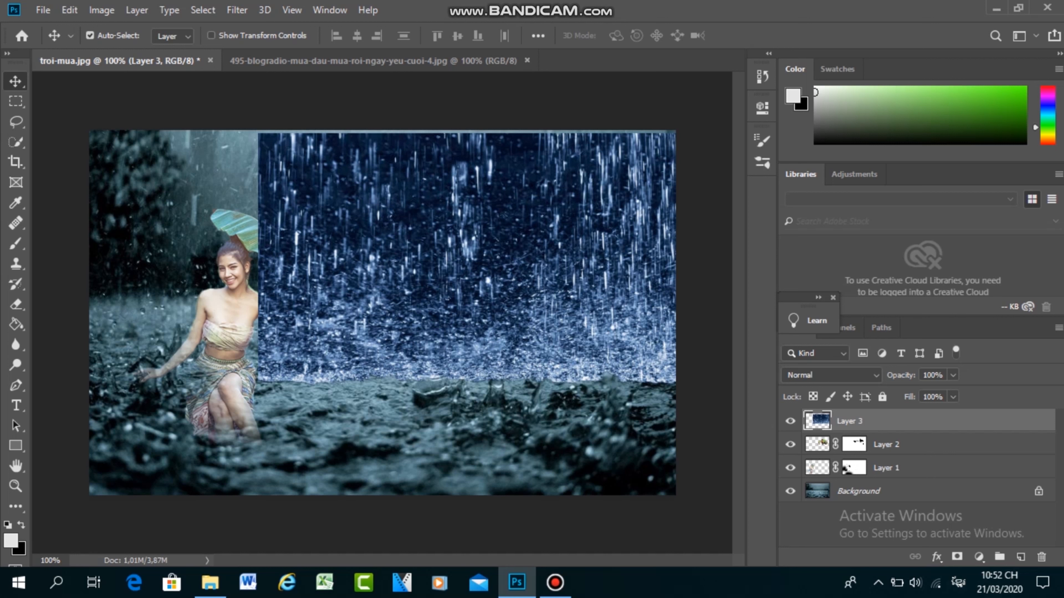
# - Add a layer mask to the rain layer and set the soft brush to 300 px
pyautogui.click(957, 556)
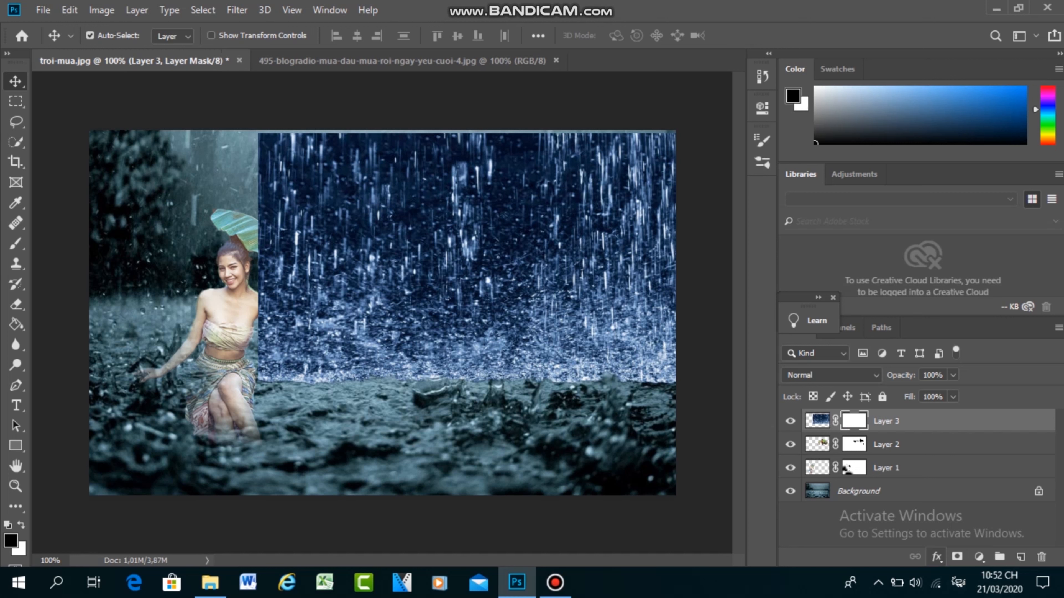
pyautogui.click(15, 243)
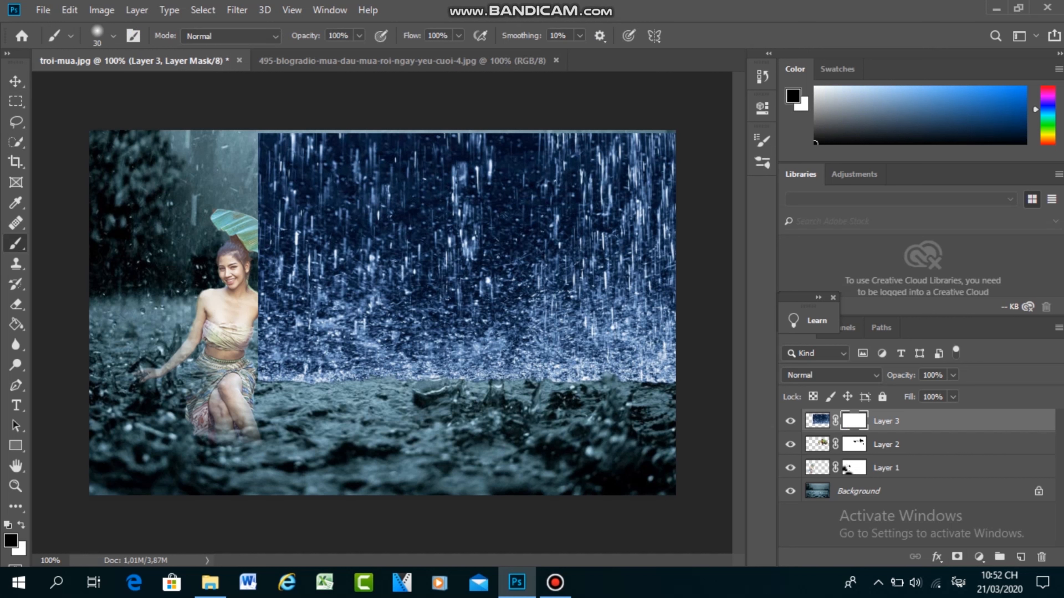
pyautogui.press(']')
pyautogui.press(']')
pyautogui.press(']')
pyautogui.press(']')
pyautogui.press(']')
pyautogui.press(']')
pyautogui.press(']')
pyautogui.press(']')
pyautogui.press(']')
pyautogui.press(']')
pyautogui.press(']')
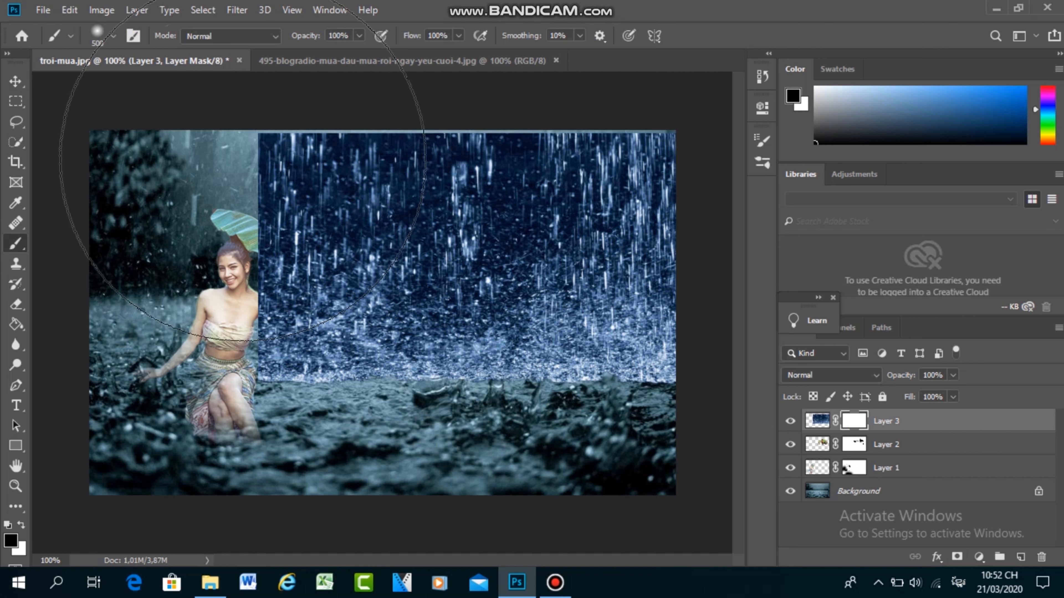
pyautogui.press('[')
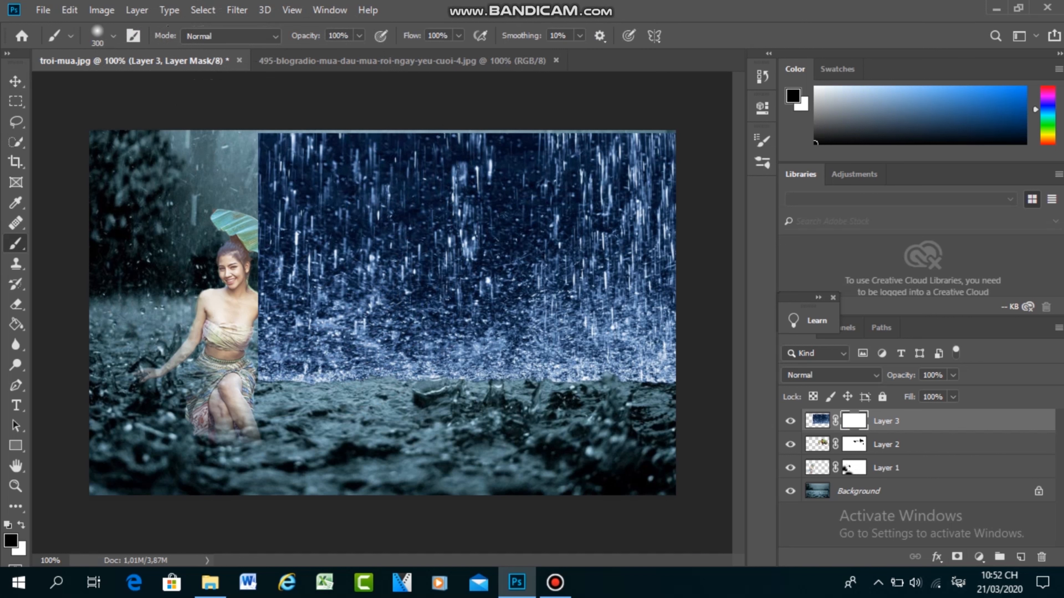
# - Paint the rain layer's mask with black to uncover the woman, the boy, his baskets and the water
pyautogui.moveTo(266, 224)
pyautogui.mouseDown()
pyautogui.moveTo(259, 279)
pyautogui.moveTo(532, 354)
pyautogui.moveTo(634, 367)
pyautogui.mouseUp()
pyautogui.click(486, 278)
pyautogui.click(483, 275)
pyautogui.click(488, 241)
pyautogui.click(435, 262)
pyautogui.click(388, 261)
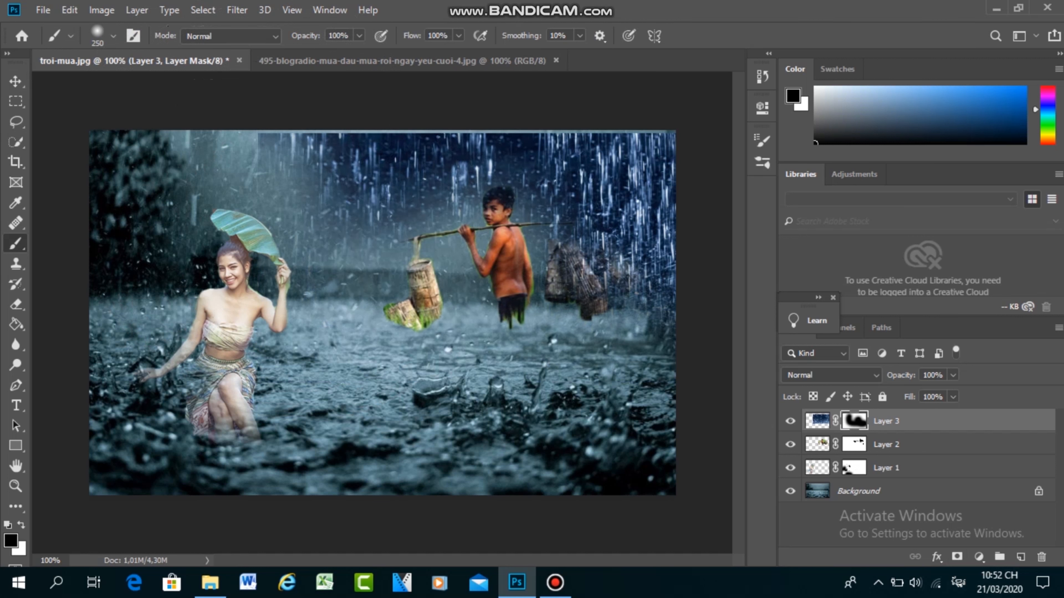
pyautogui.click(304, 170)
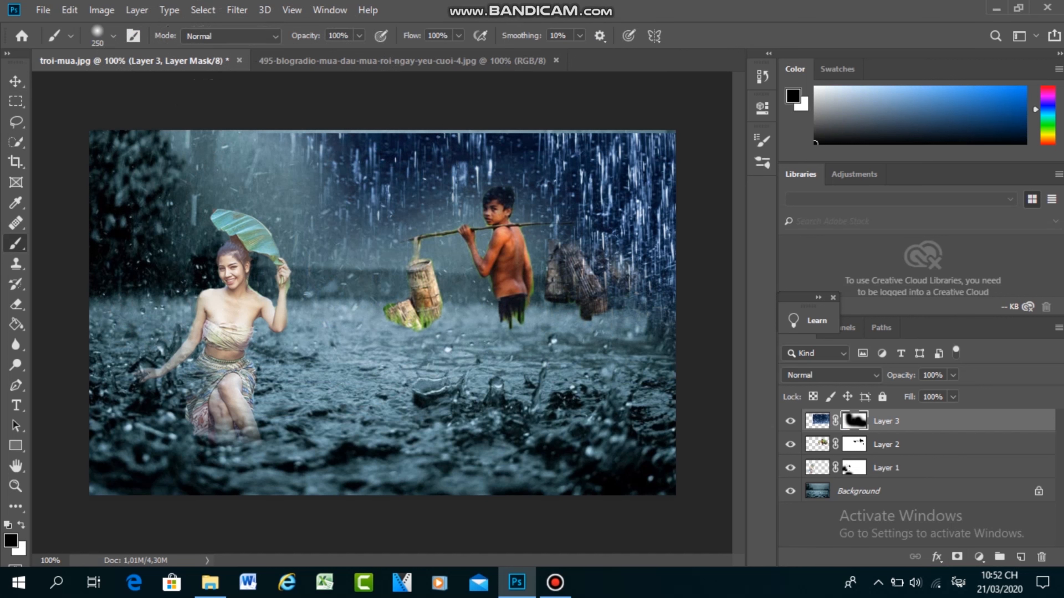
pyautogui.click(595, 270)
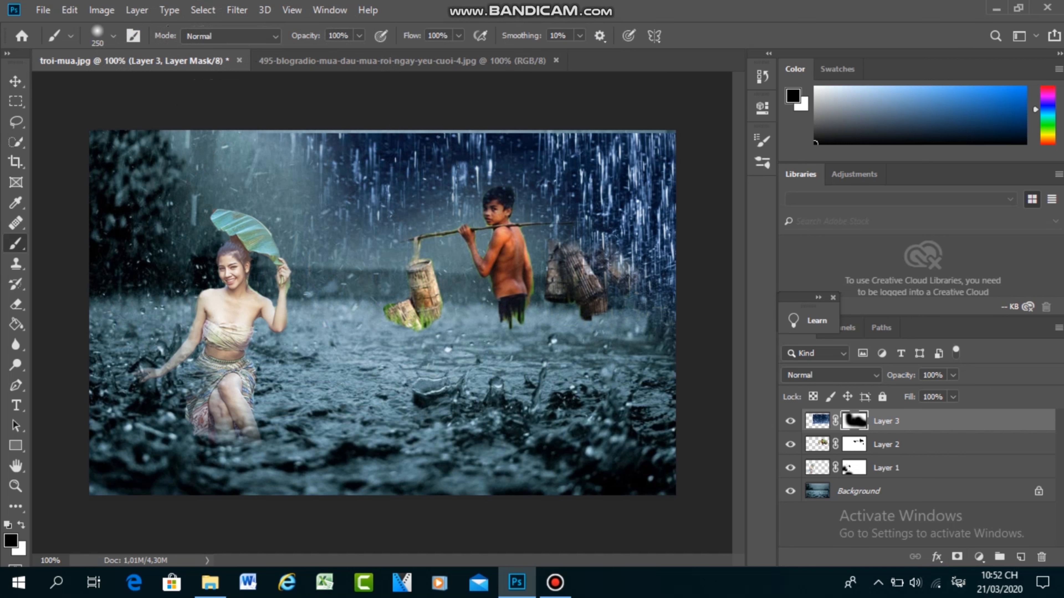
# - Nudge the rain layer up to the canvas's top edge and mask it off the hanging baskets with a 200 px brush
pyautogui.click(16, 81)
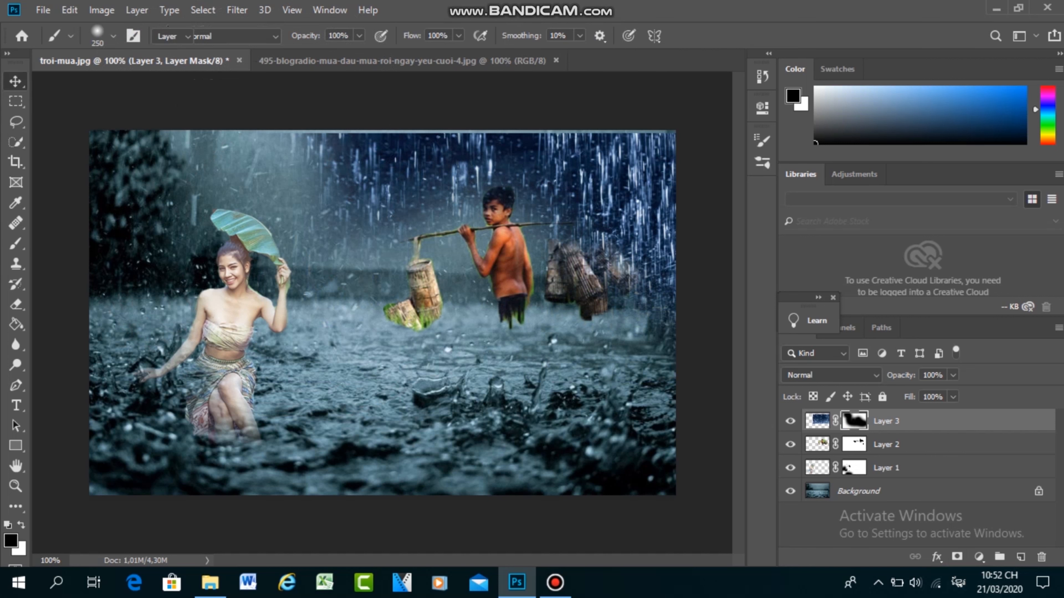
pyautogui.moveTo(478, 147); pyautogui.dragTo(479, 143)
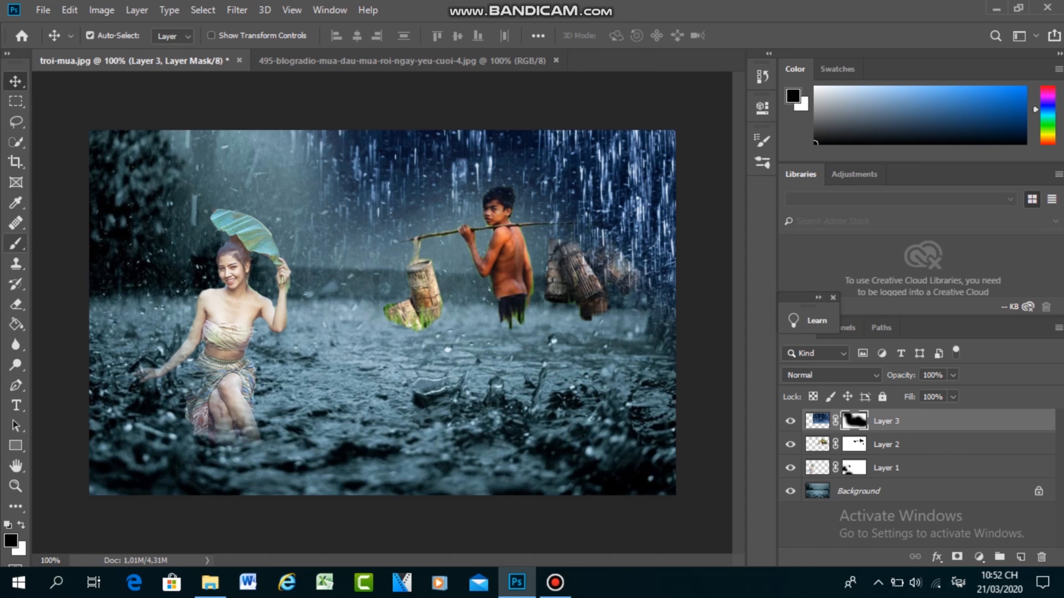
pyautogui.click(16, 243)
pyautogui.click(587, 247)
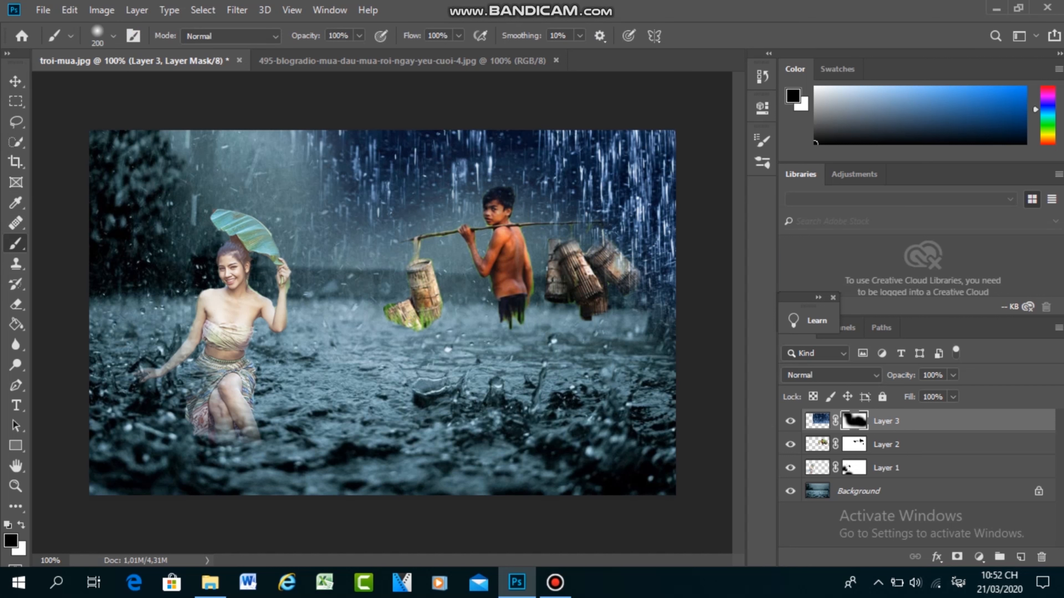
# - Set the rain layer's blend mode to Screen and shift it up and to the left
pyautogui.click(831, 376)
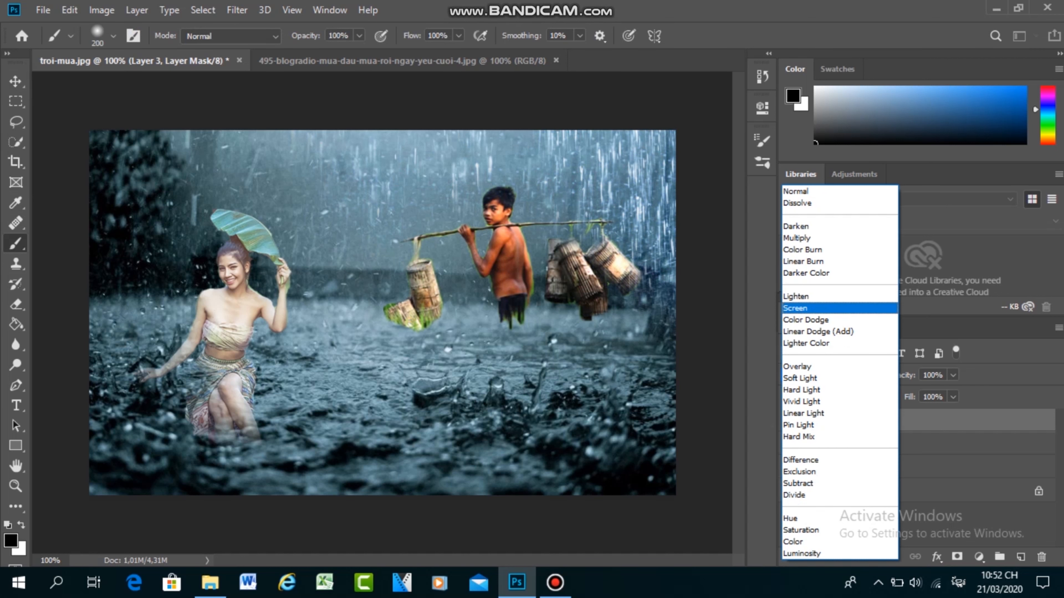
pyautogui.press('Return')
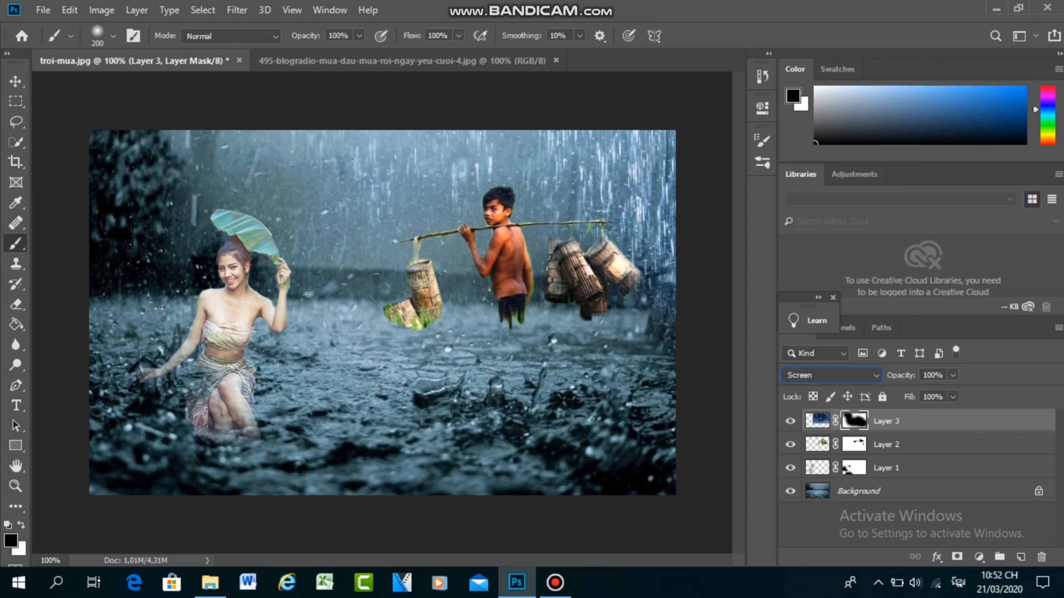
pyautogui.click(15, 81)
pyautogui.moveTo(594, 208)
pyautogui.mouseDown()
pyautogui.moveTo(591, 229)
pyautogui.moveTo(575, 235)
pyautogui.moveTo(565, 197)
pyautogui.moveTo(576, 173)
pyautogui.mouseUp()
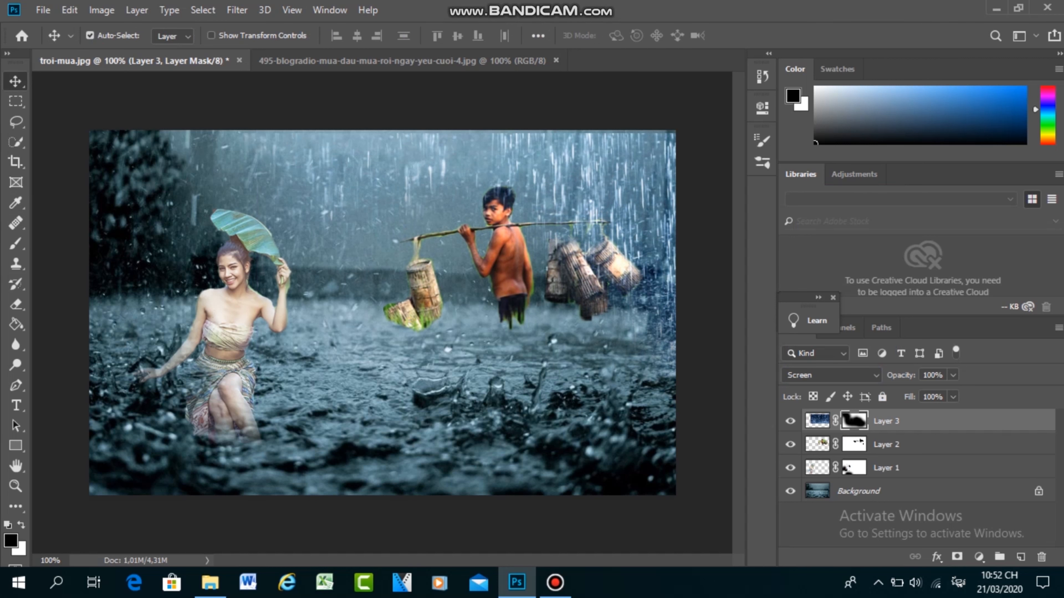
# - Scale the rain layer to 101.23% up to the canvas's top edge and mask away its rain left of the boy
pyautogui.hotkey('ctrl', 't')
pyautogui.moveTo(486, 133); pyautogui.dragTo(484, 131)
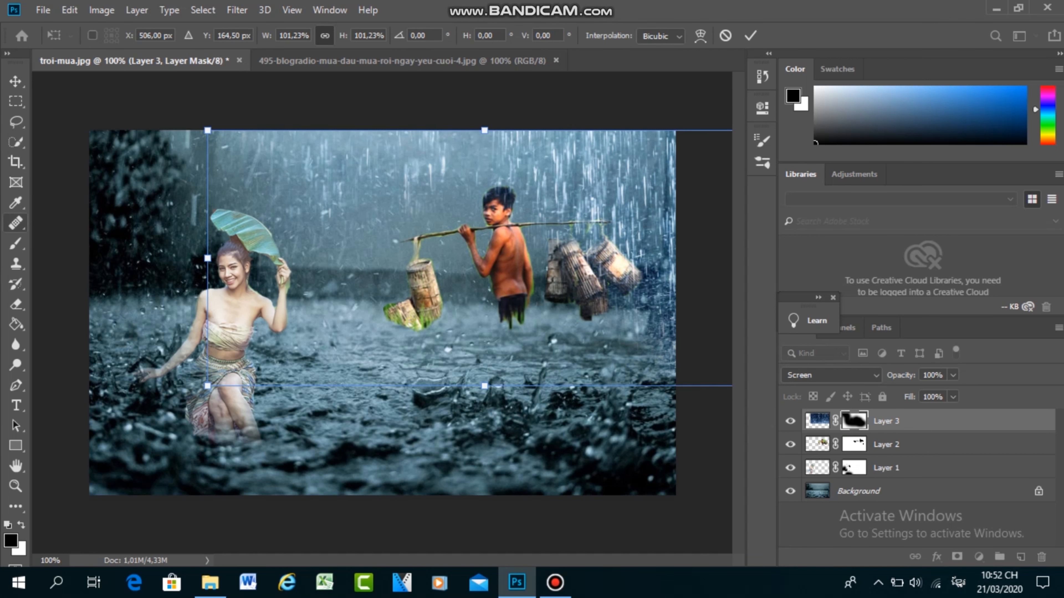
pyautogui.click(15, 243)
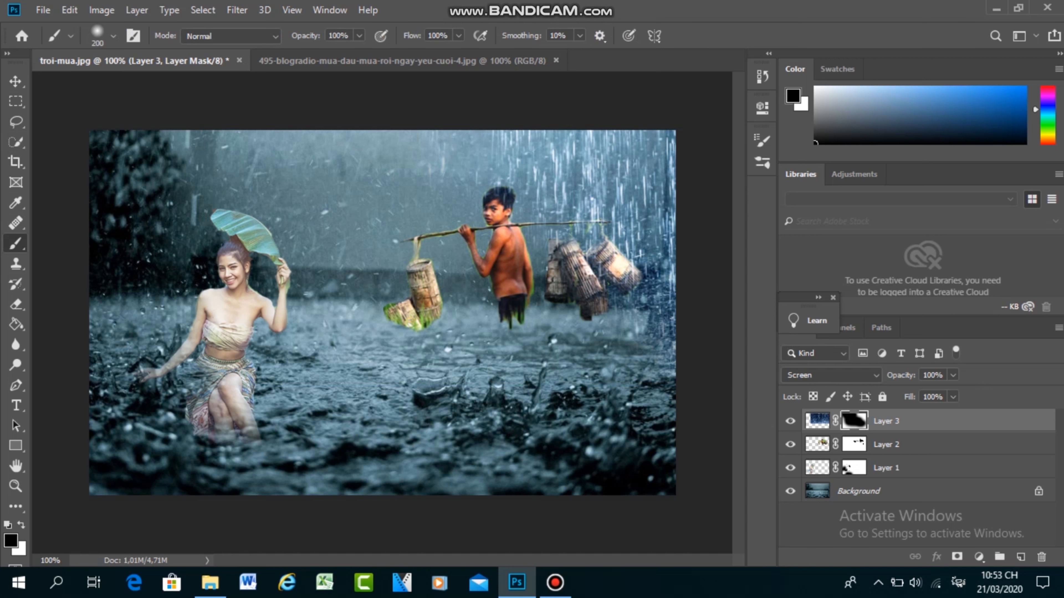
# - Try to clip the rain layer to the boy's layer below it
pyautogui.click(818, 421)
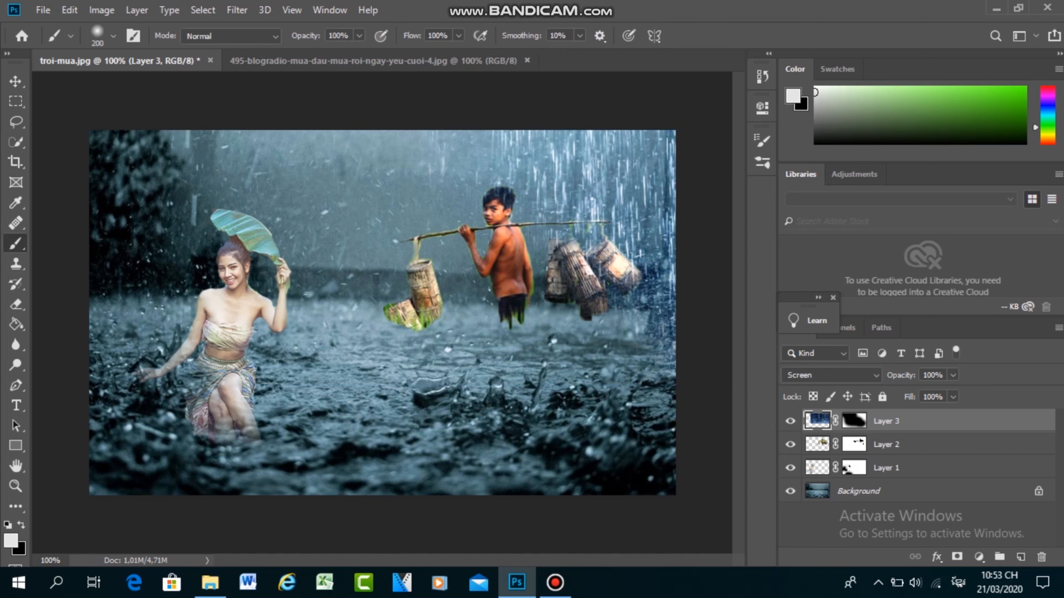
pyautogui.moveTo(854, 421); pyautogui.dragTo(842, 432)
pyautogui.keyDown('alt'); pyautogui.click(842, 431); pyautogui.keyUp('alt')
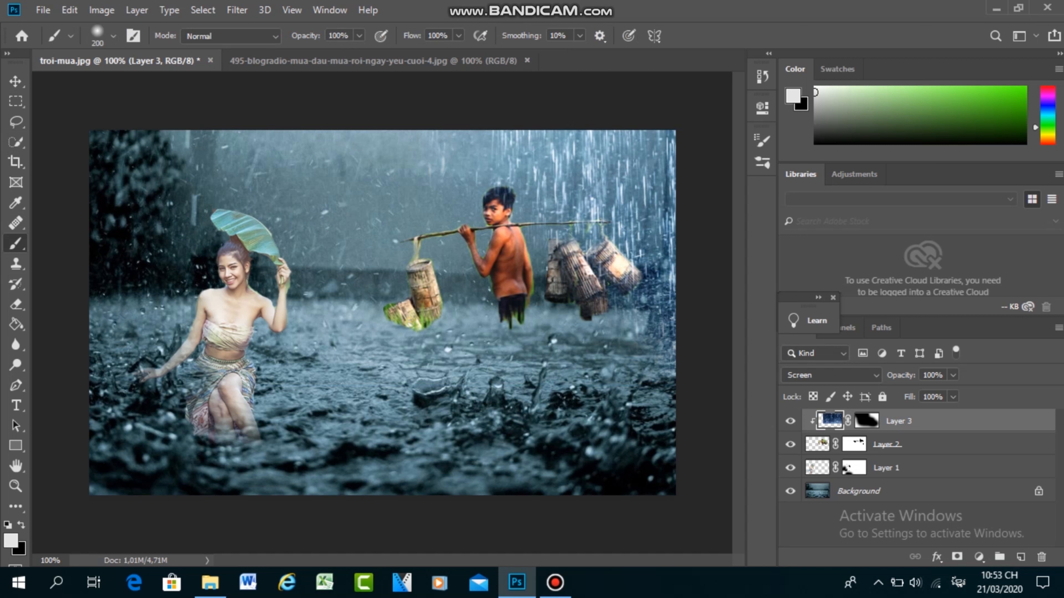
pyautogui.hotkey('ctrl', 'z')
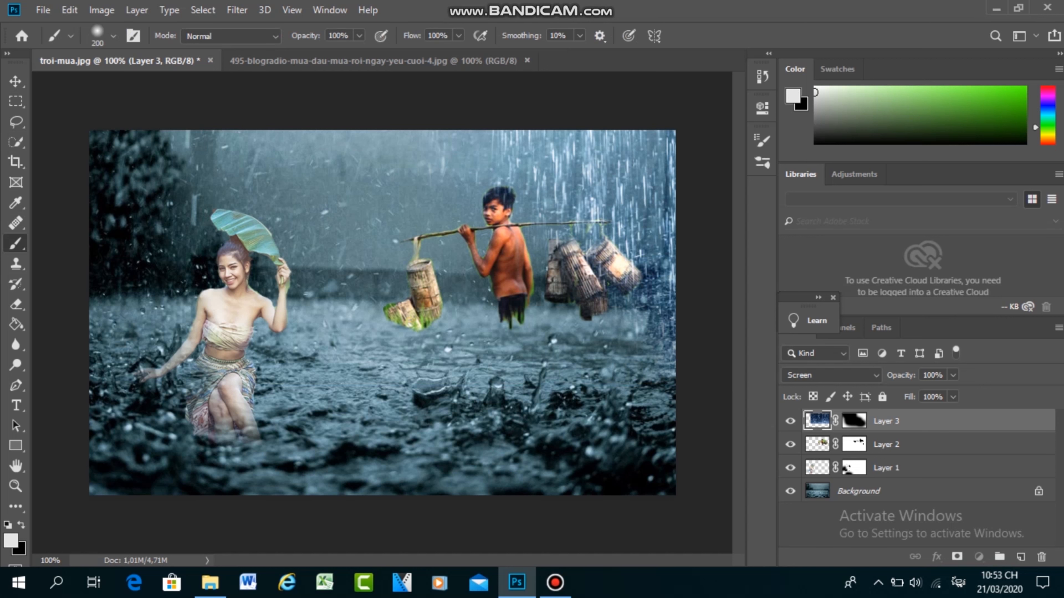
# - Duplicate the rain layer twice and shift the topmost copy left to cover the upper background between the woman and the boy
pyautogui.hotkey('ctrl', 'j')
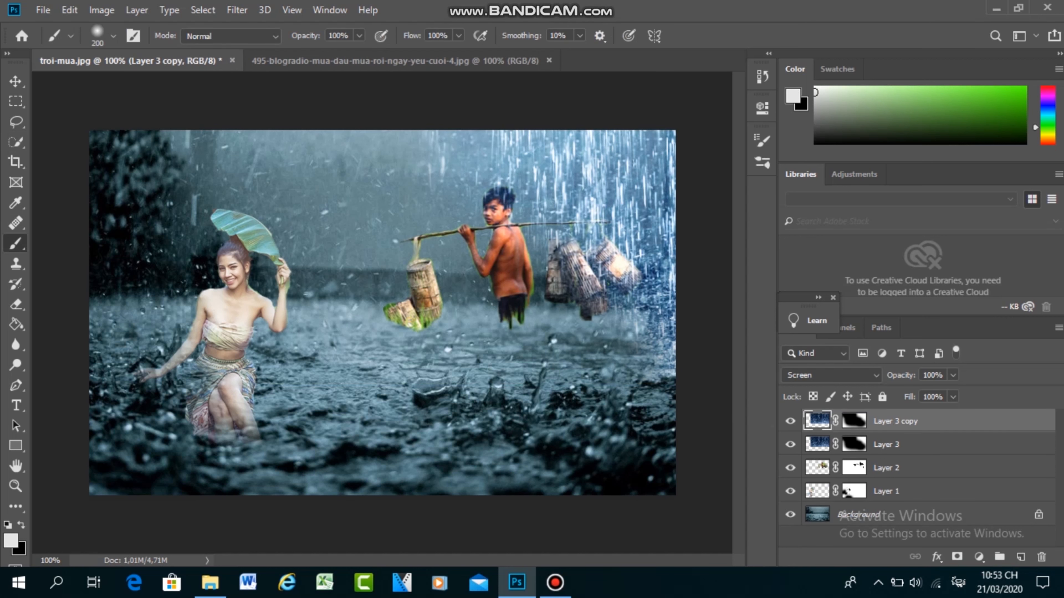
pyautogui.click(16, 81)
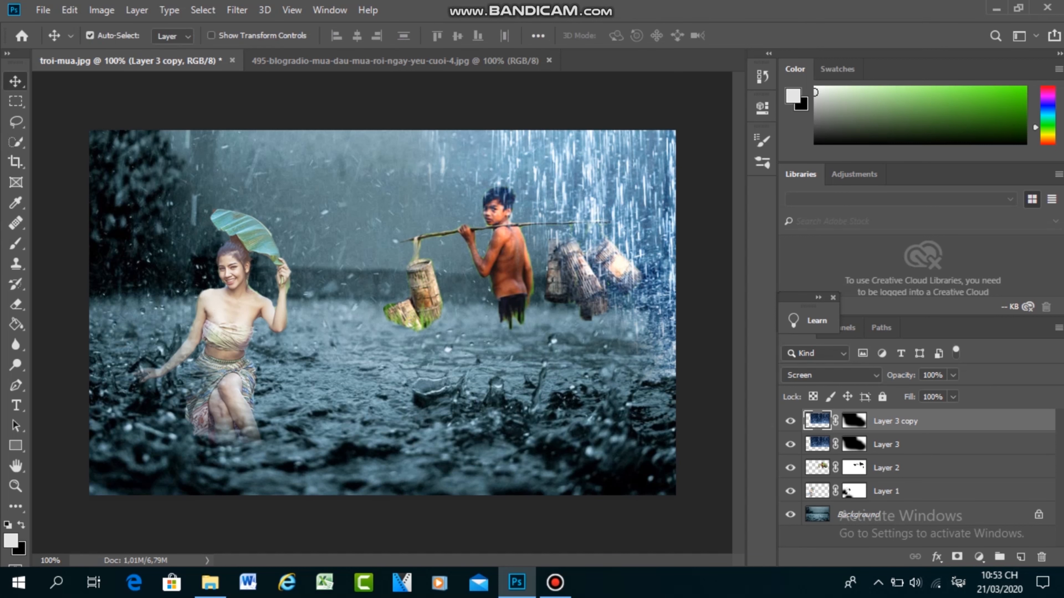
pyautogui.moveTo(570, 170); pyautogui.dragTo(323, 151)
pyautogui.hotkey('ctrl', 'j')
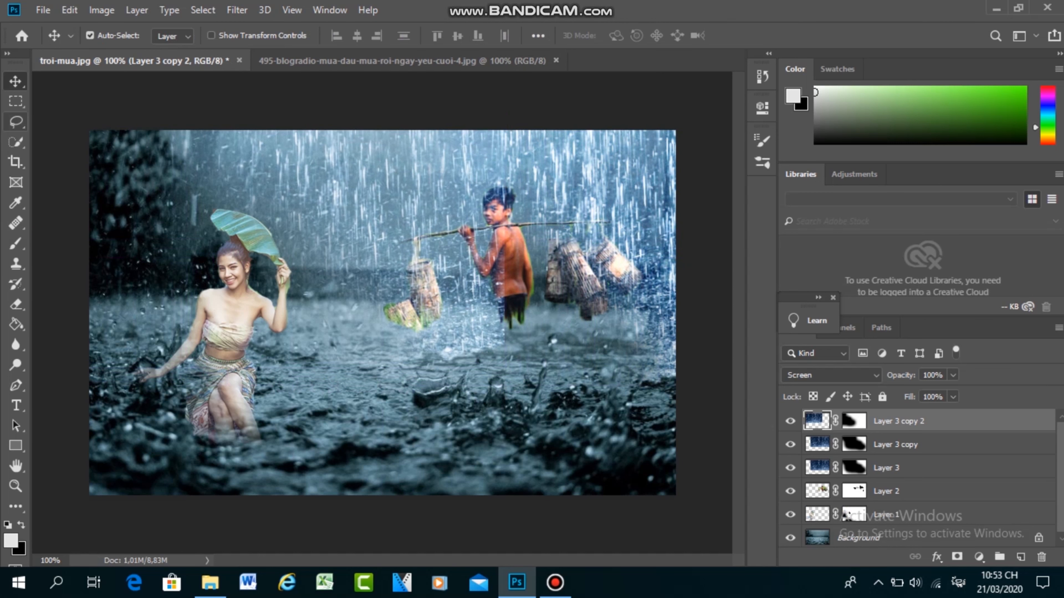
pyautogui.click(16, 244)
pyautogui.click(457, 364)
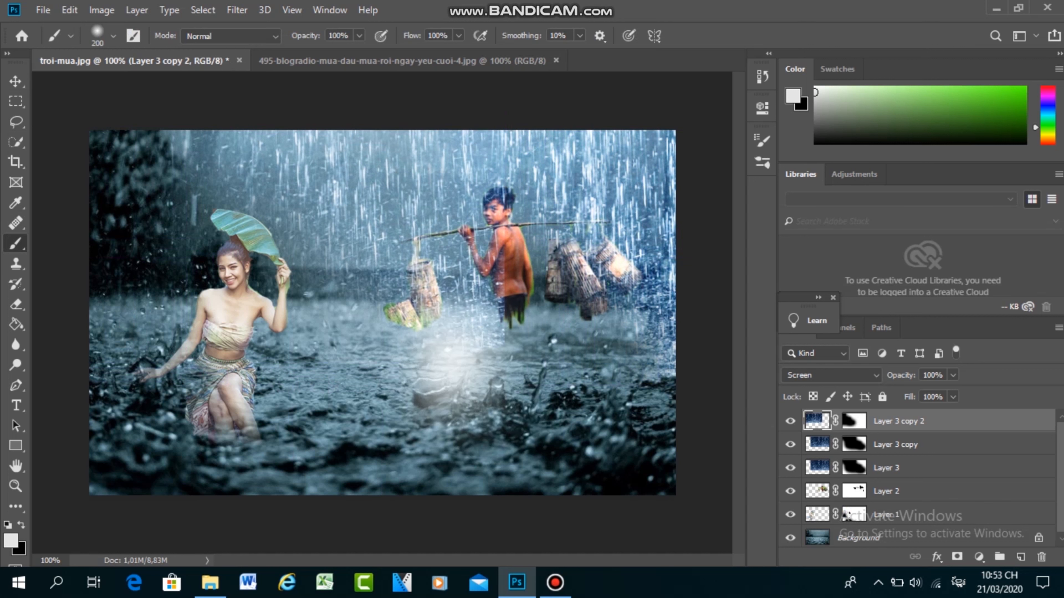
pyautogui.click(438, 301)
pyautogui.hotkey('ctrl', 'z')
pyautogui.hotkey('ctrl', 'z')
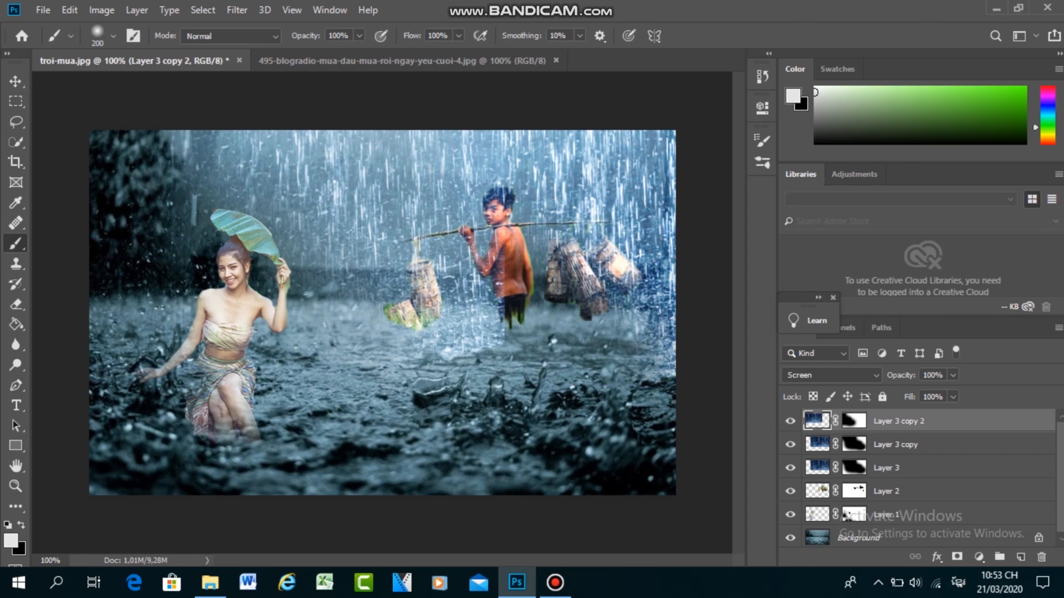
# - Paint black on the Layer 3 copy 2 mask to remove rain from the woman's side, the front basket and the boy
pyautogui.click(854, 420)
pyautogui.click(173, 157)
pyautogui.moveTo(243, 168)
pyautogui.mouseDown()
pyautogui.moveTo(364, 251)
pyautogui.moveTo(454, 333)
pyautogui.moveTo(488, 331)
pyautogui.moveTo(469, 287)
pyautogui.mouseUp()
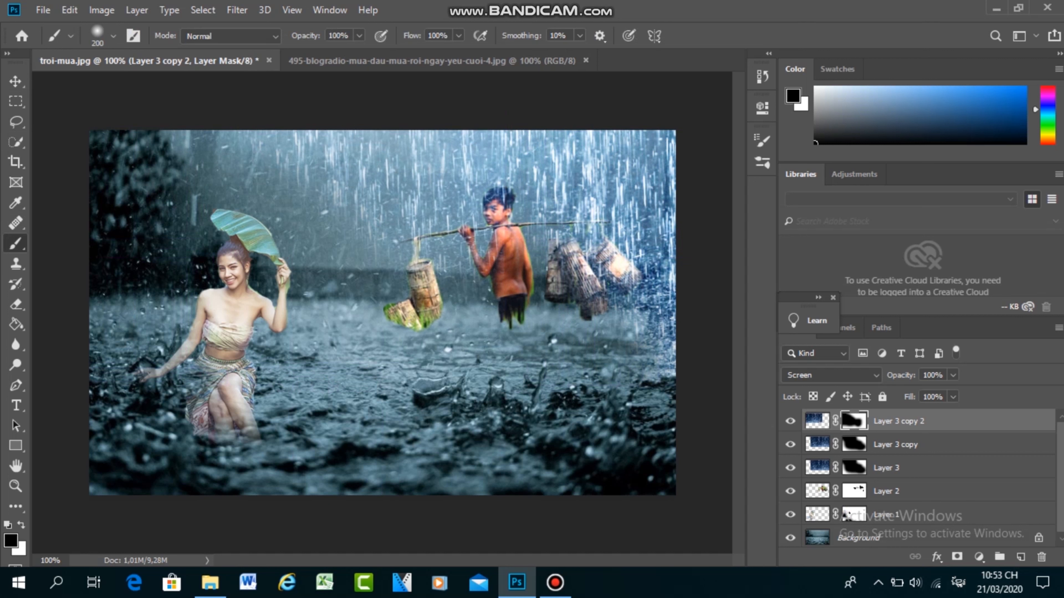
# - Reduce the brush to 100 px and mask the topmost rain copy off the boy's shoulder and carrying pole
pyautogui.press('[')
pyautogui.press('[')
pyautogui.press('[')
pyautogui.press('[')
pyautogui.moveTo(491, 235)
pyautogui.mouseDown()
pyautogui.moveTo(488, 245)
pyautogui.moveTo(482, 226)
pyautogui.moveTo(467, 238)
pyautogui.mouseUp()
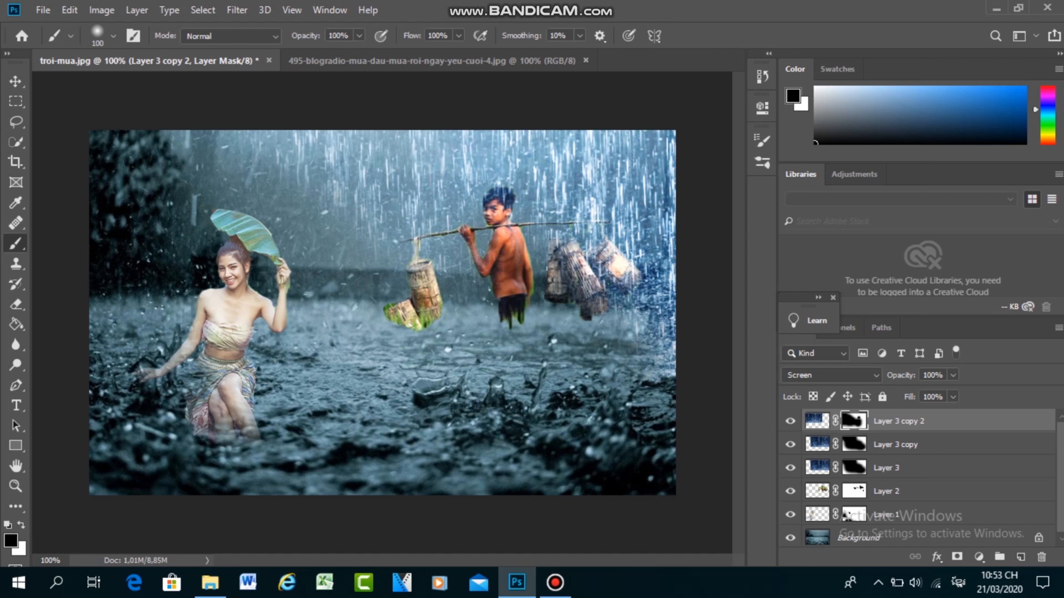
# - Enlarge the brush and mask the topmost rain copy off the baskets hanging behind the boy
pyautogui.press(']')
pyautogui.click(610, 247)
pyautogui.click(611, 243)
pyautogui.click(611, 241)
pyautogui.click(611, 241)
pyautogui.click(582, 247)
pyautogui.click(540, 246)
# - Paint black on the Layer 3 copy mask with a 175 px brush to clear rain from the rear baskets and pole
pyautogui.press('[')
pyautogui.press('[')
pyautogui.click(895, 445)
pyautogui.click(597, 219)
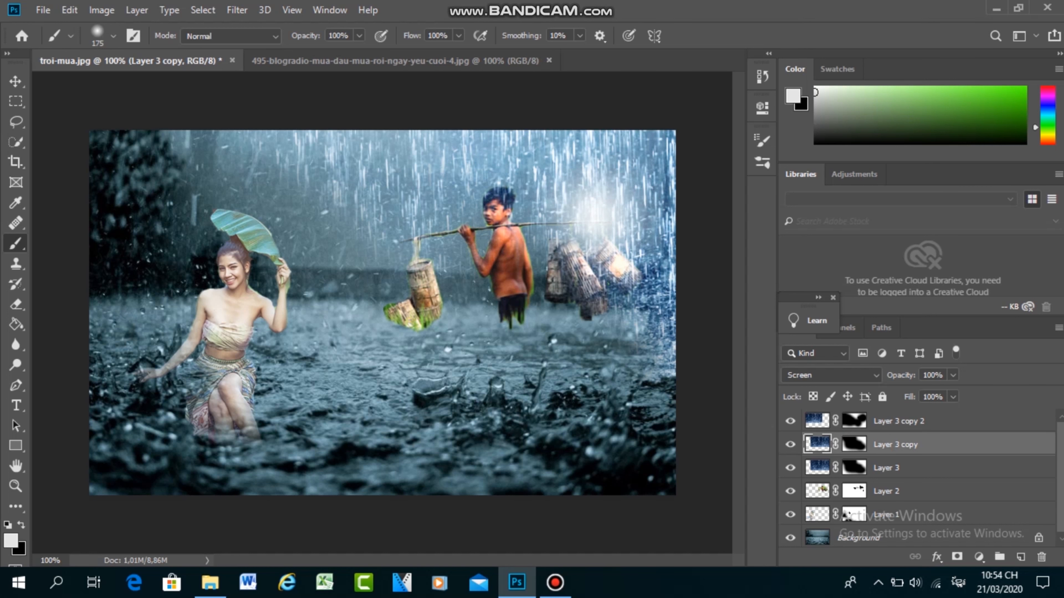
pyautogui.hotkey('ctrl', 'z')
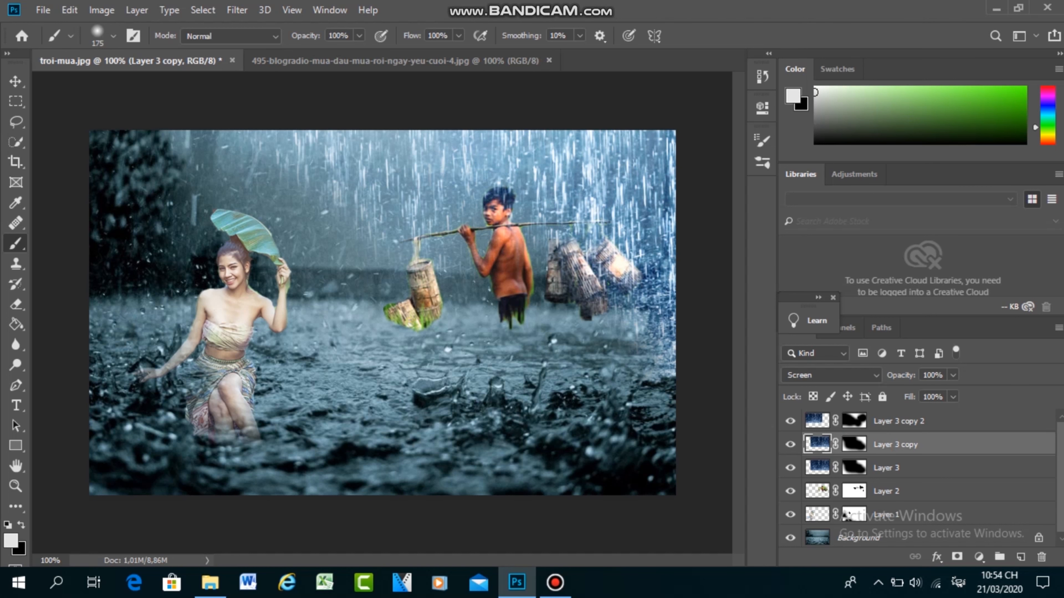
pyautogui.click(854, 445)
pyautogui.click(629, 248)
pyautogui.click(633, 305)
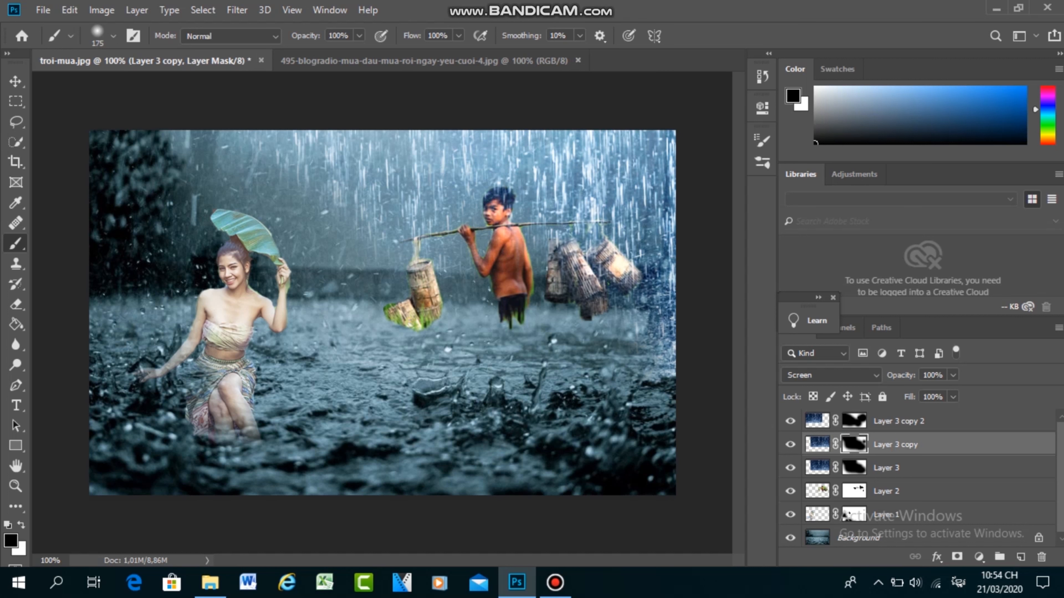
pyautogui.click(567, 209)
pyautogui.click(602, 190)
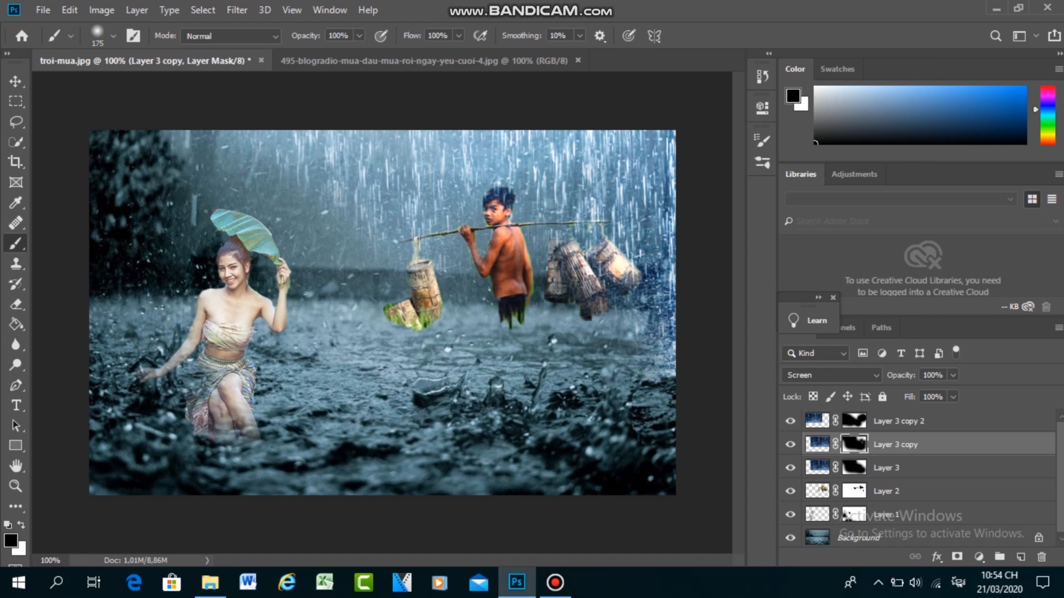
# - Thin out the rain above the boy and baskets by painting further black strokes on the Layer 3 copy mask
pyautogui.click(613, 169)
pyautogui.click(512, 178)
pyautogui.click(444, 167)
pyautogui.click(549, 146)
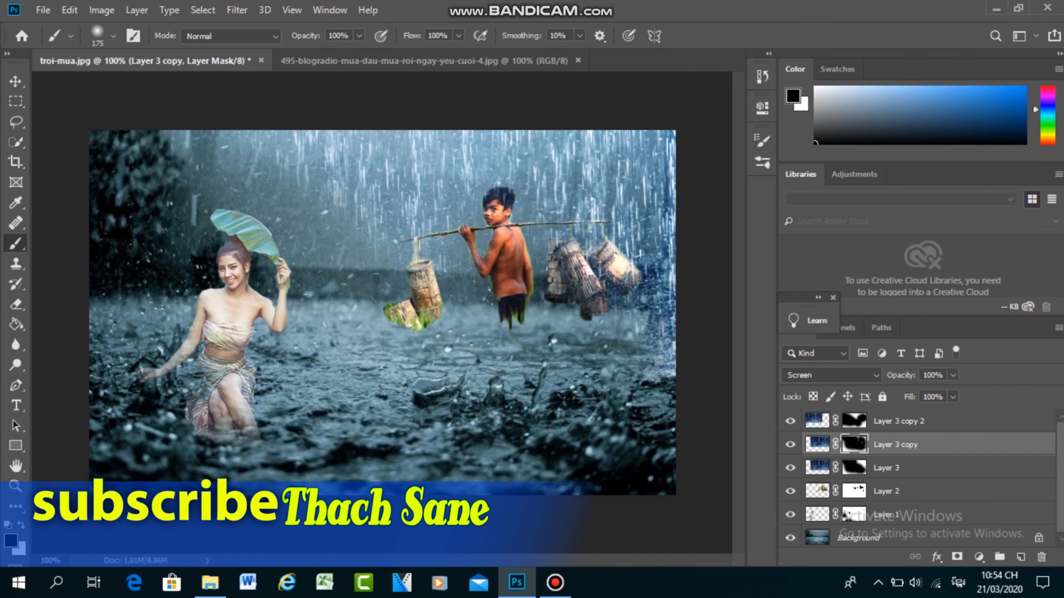
# - Rotate the basket-carrying boy's layer clockwise by about 5.57° with Free Transform
pyautogui.press('v')
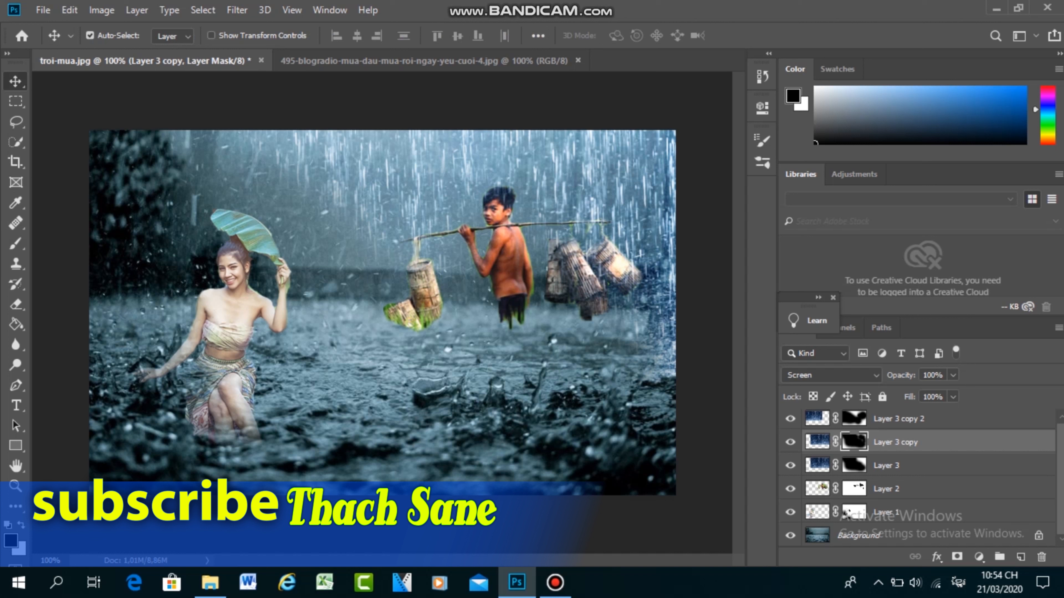
pyautogui.click(818, 489)
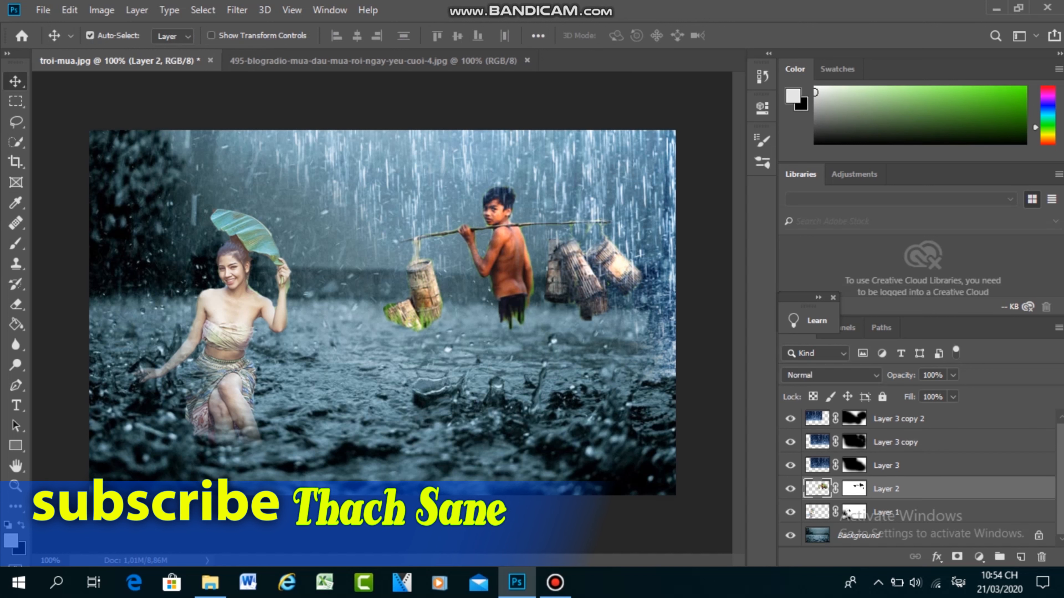
pyautogui.hotkey('ctrl', 't')
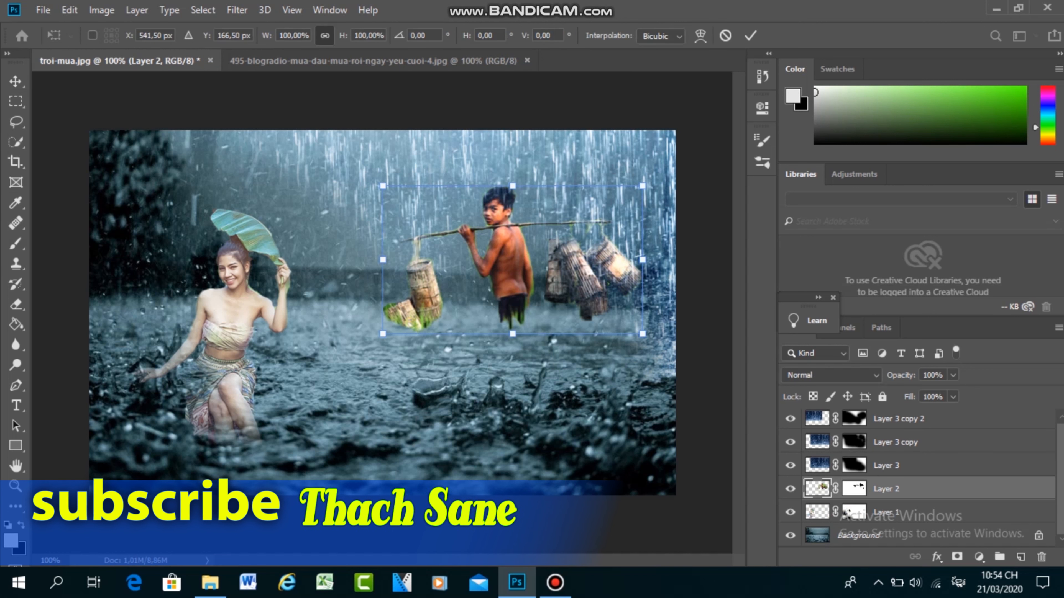
pyautogui.moveTo(658, 138); pyautogui.dragTo(670, 151)
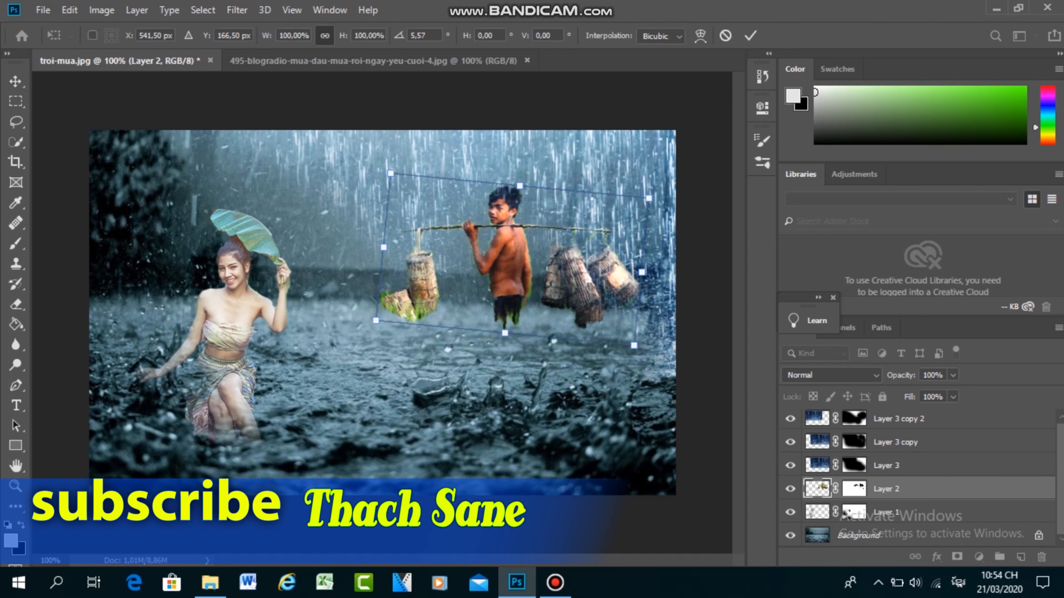
pyautogui.press('Return')
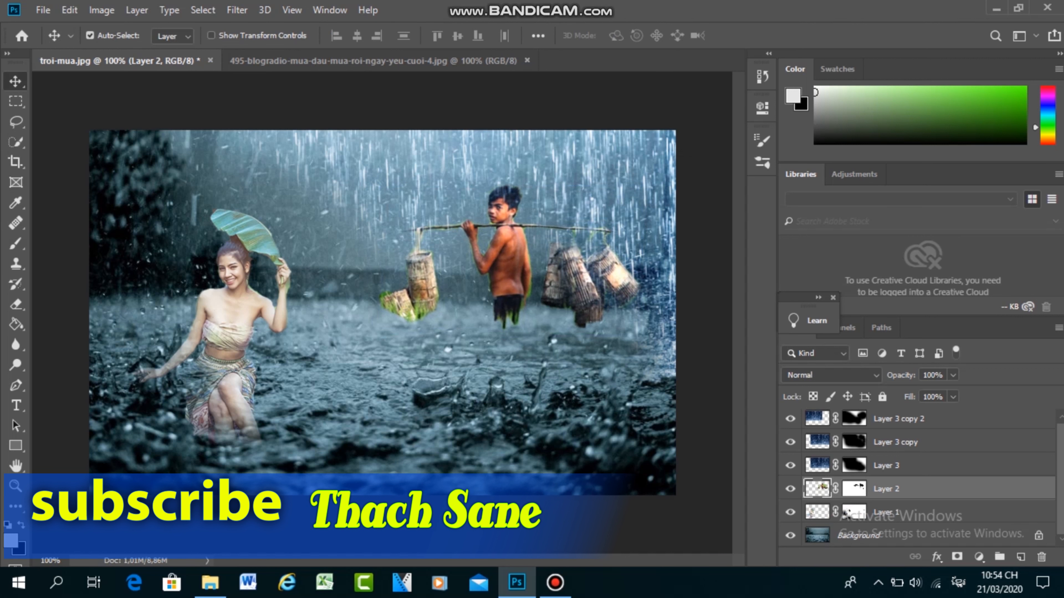
# - Bring the selected rain from 495-blogradio-mua-dau-mua-roi-ngay-yeu-cuoi-4.jpg into troi-mua.jpg and place it over the woman's side
pyautogui.hotkey('ctrl', 'Tab')
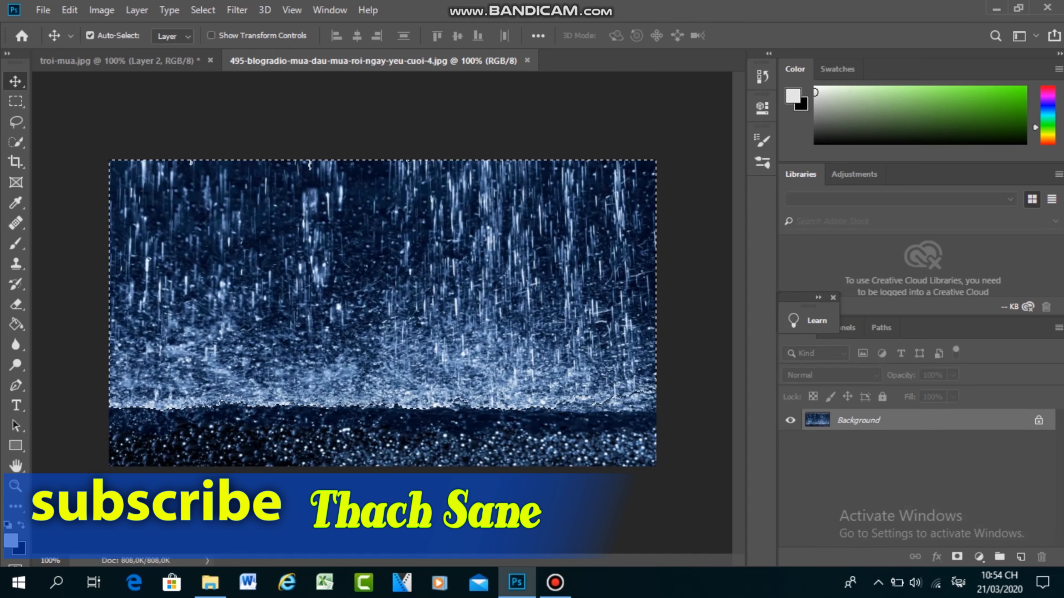
pyautogui.moveTo(416, 222); pyautogui.dragTo(199, 65)
pyautogui.moveTo(248, 177)
pyautogui.mouseDown()
pyautogui.moveTo(239, 186)
pyautogui.moveTo(239, 176)
pyautogui.mouseUp()
# - Set the new rain layer's blend mode to Screen and add a layer mask to it
pyautogui.click(831, 375)
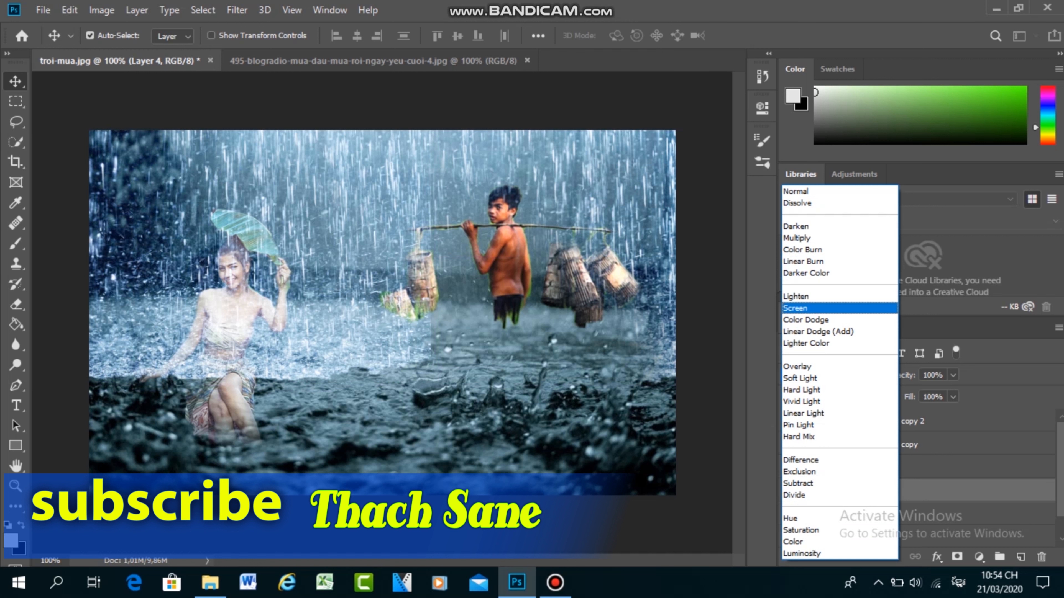
pyautogui.press('Return')
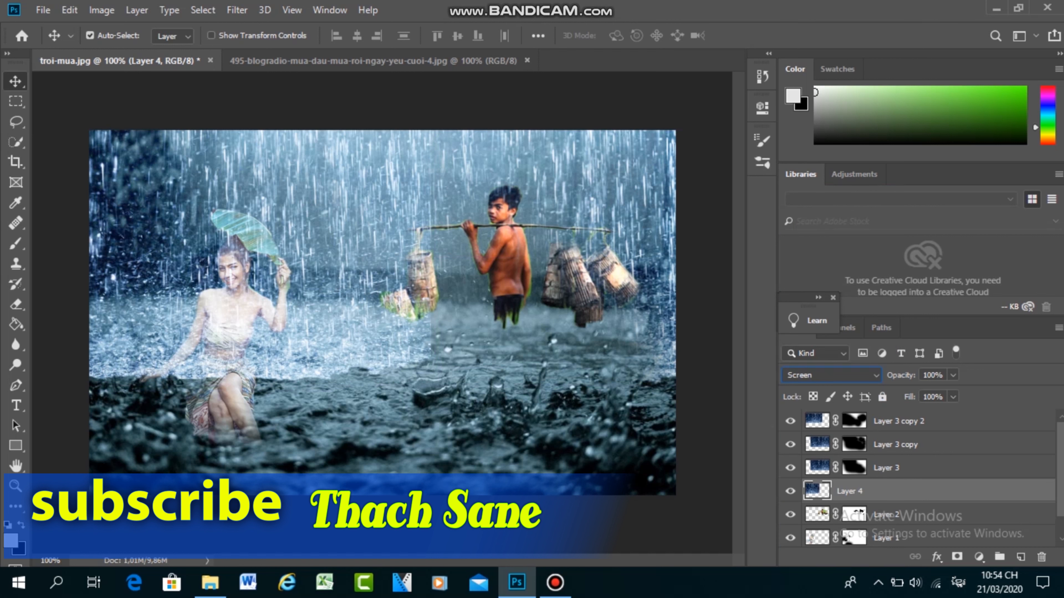
pyautogui.click(957, 556)
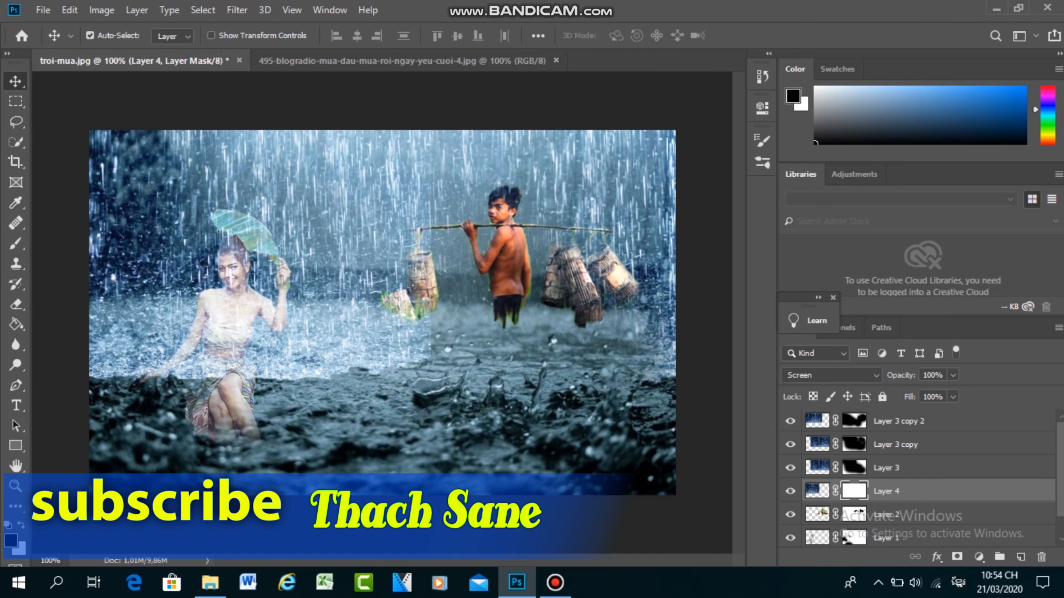
# - Paint black on the Layer 4 mask with a 300 px brush to clear rain from the woman's body and the surrounding water
pyautogui.click(16, 304)
pyautogui.press('b')
pyautogui.moveTo(132, 320); pyautogui.dragTo(409, 337)
pyautogui.moveTo(226, 356)
pyautogui.mouseDown()
pyautogui.moveTo(138, 359)
pyautogui.moveTo(94, 331)
pyautogui.mouseUp()
pyautogui.moveTo(94, 256); pyautogui.dragTo(104, 266)
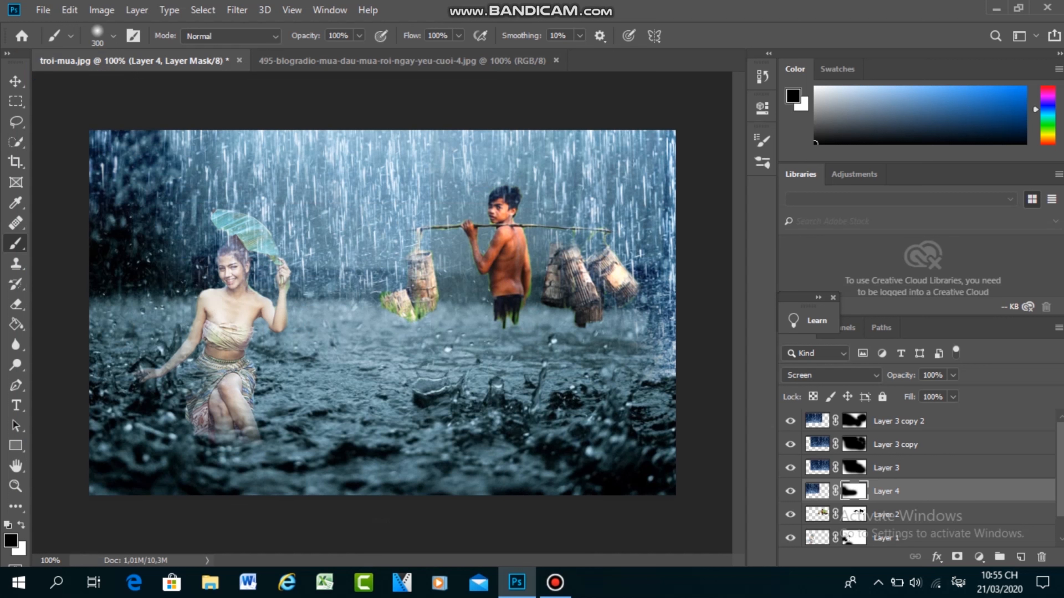
# - Reduce the brush to 100 px and mask out Layer 4's rain in vertical strokes between the woman and the boy's baskets
pyautogui.press('[')
pyautogui.press('[')
pyautogui.press('[')
pyautogui.press('[')
pyautogui.press('[')
pyautogui.moveTo(351, 157); pyautogui.dragTo(360, 270)
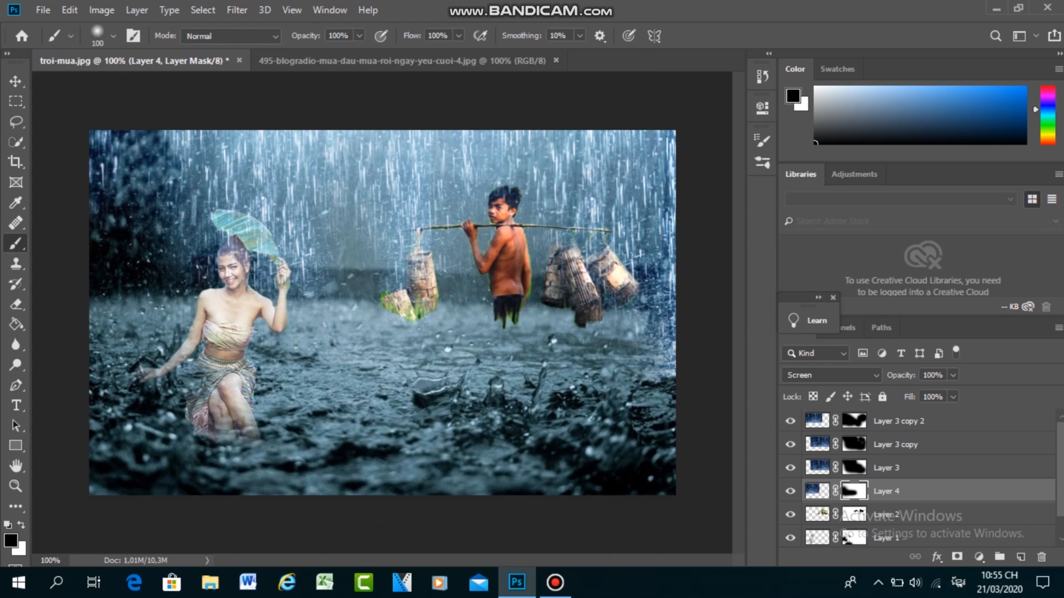
pyautogui.moveTo(399, 138); pyautogui.dragTo(397, 289)
pyautogui.moveTo(307, 170); pyautogui.dragTo(305, 282)
# - Thin out Layer 4's rain over the dark foliage and around the woman's face and leaf umbrella with black mask strokes
pyautogui.moveTo(116, 140); pyautogui.dragTo(145, 184)
pyautogui.moveTo(203, 255); pyautogui.dragTo(226, 267)
pyautogui.moveTo(178, 227)
pyautogui.mouseDown()
pyautogui.moveTo(157, 237)
pyautogui.moveTo(100, 188)
pyautogui.mouseUp()
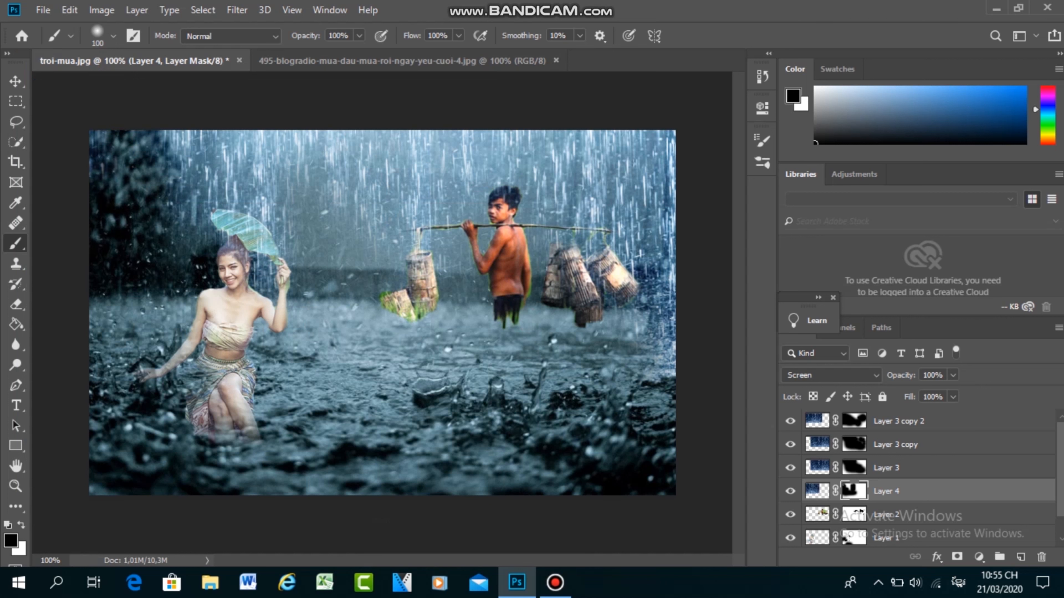
pyautogui.click(174, 221)
pyautogui.moveTo(246, 262); pyautogui.dragTo(269, 294)
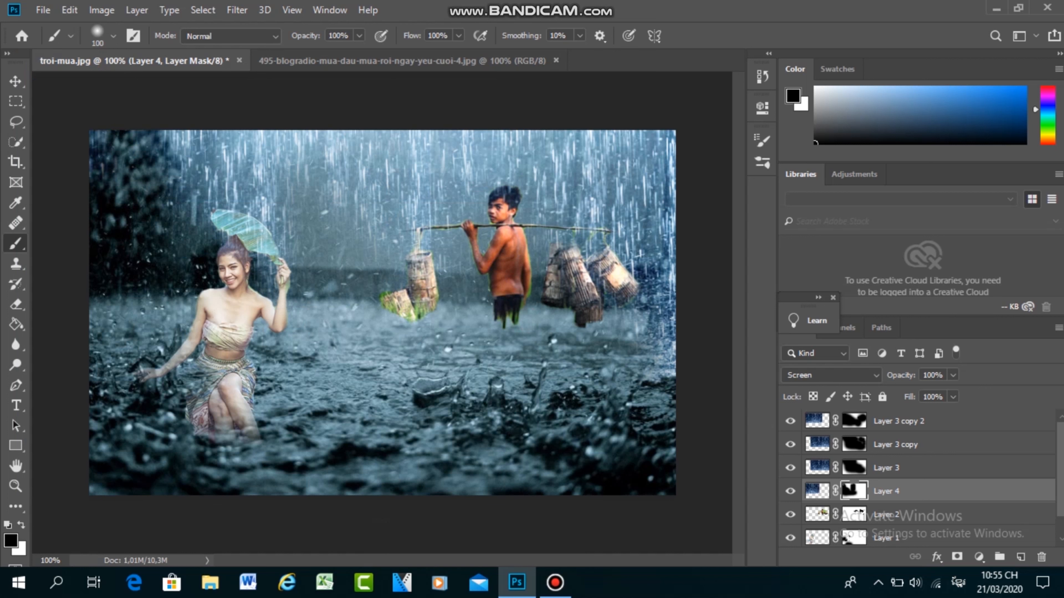
pyautogui.click(290, 213)
pyautogui.click(194, 181)
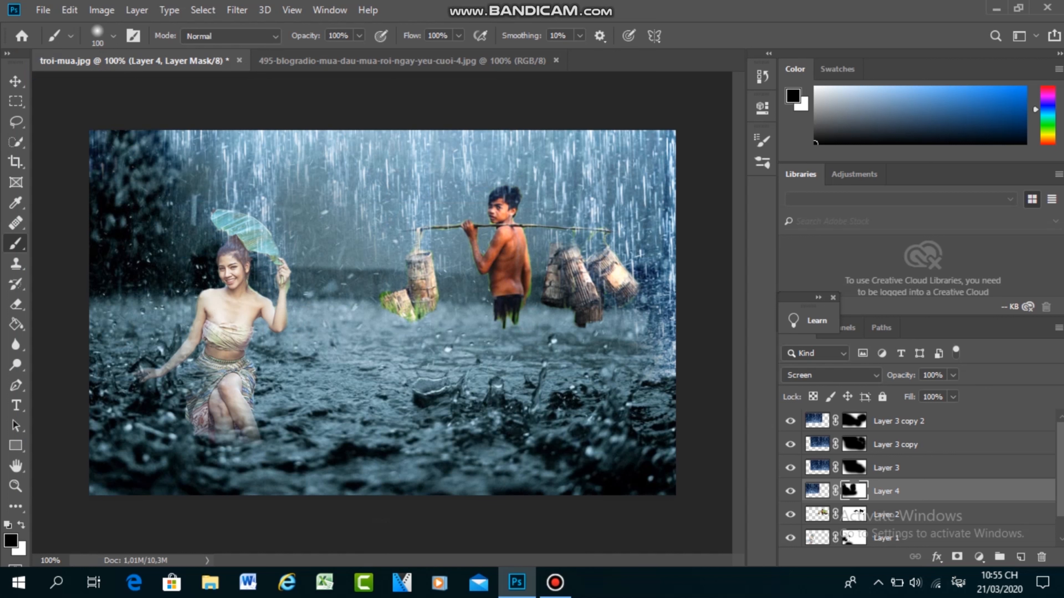
# - Undo the last mask dab and clear rain above the leaf umbrella on the Layer 4 mask with a 200 px brush
pyautogui.hotkey('ctrl', 'z')
pyautogui.press(']')
pyautogui.press(']')
pyautogui.press(']')
pyautogui.press(']')
pyautogui.click(224, 179)
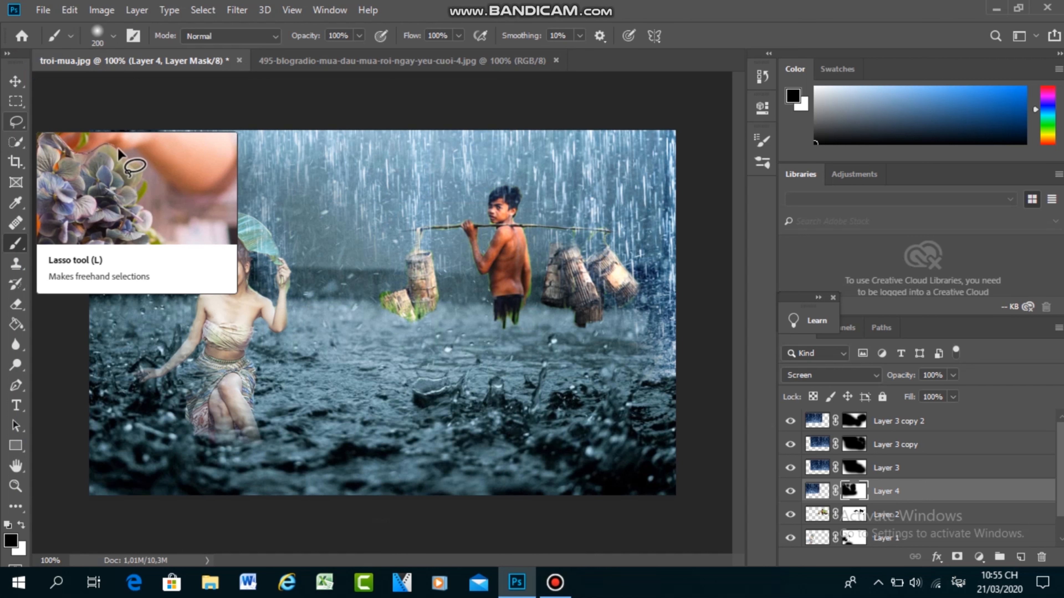
# - Select the Background layer beneath the figure and rain layers
pyautogui.moveTo(555, 583)
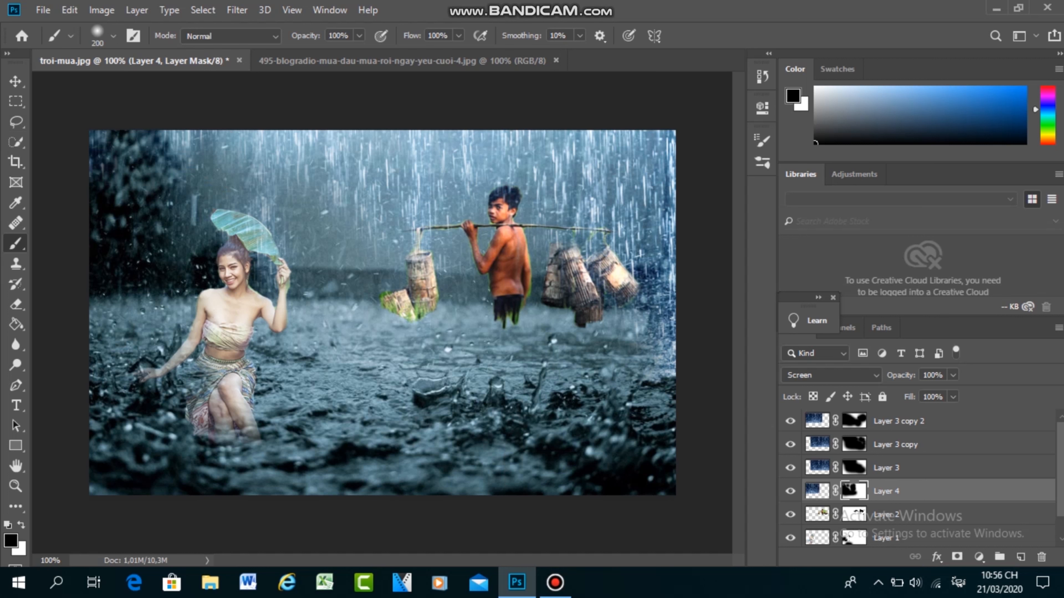
pyautogui.scroll(-1, 918, 478)
pyautogui.click(922, 512)
pyautogui.click(921, 536)
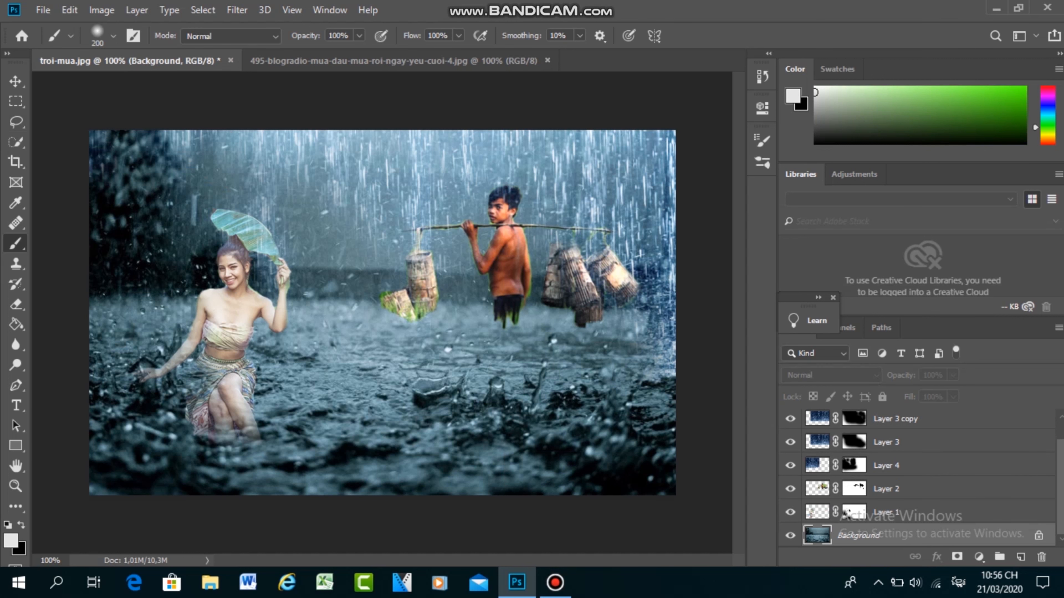